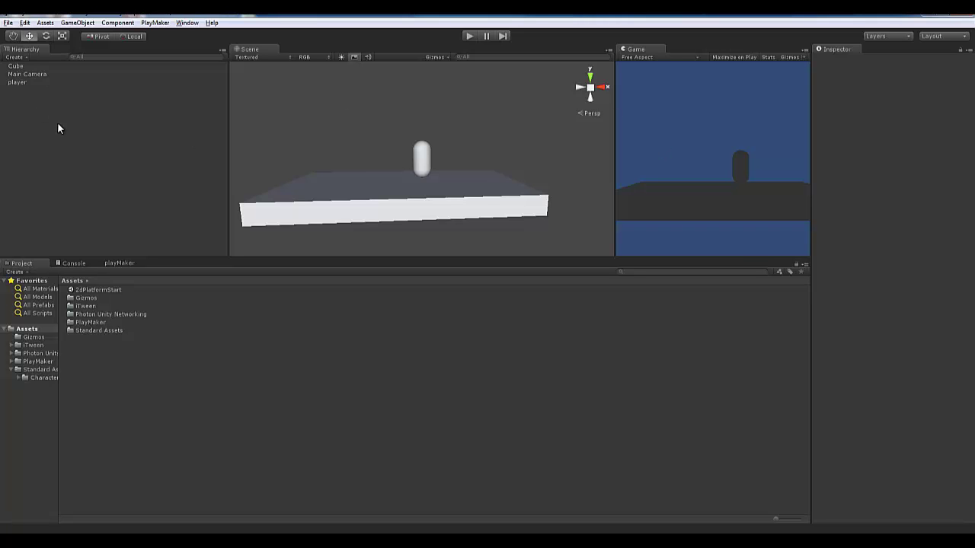
# Create a sphere game object in the scene
pyautogui.click(74, 22)
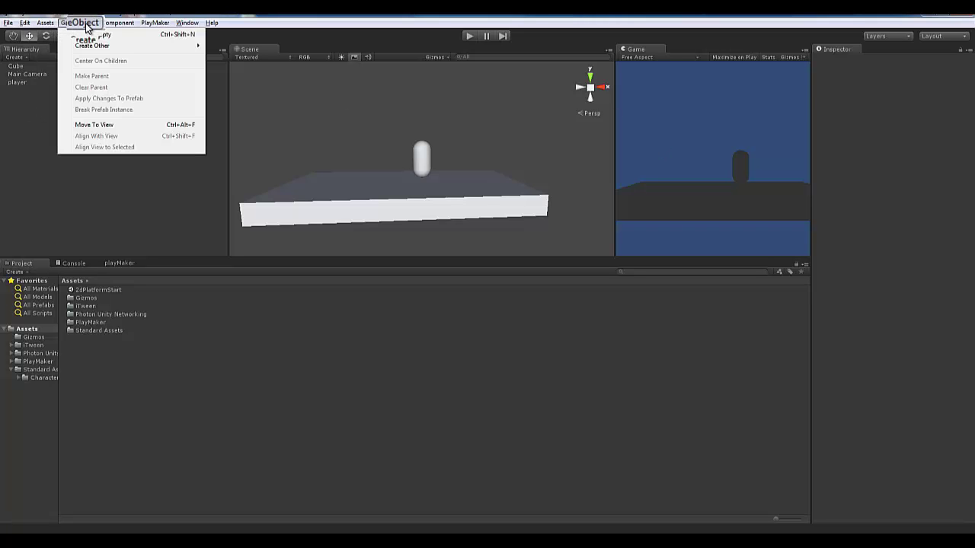
pyautogui.moveTo(94, 46)
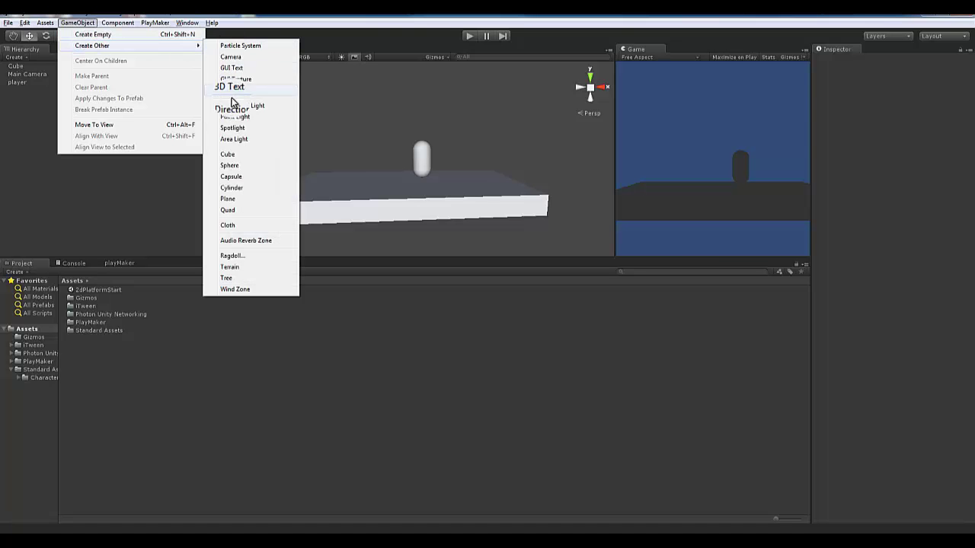
pyautogui.click(229, 166)
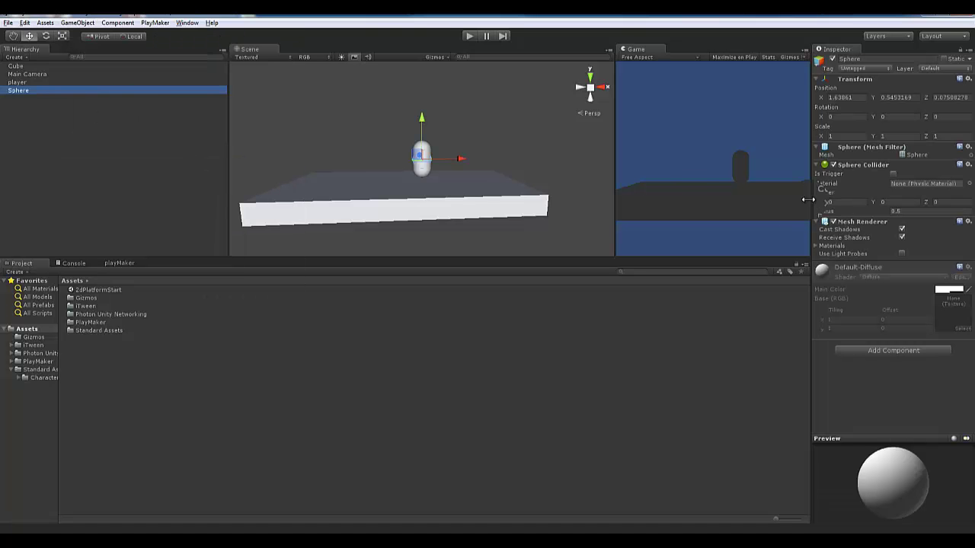
# Set the sphere's scale to 0.5 on the X, Y and Z axes
pyautogui.click(852, 137)
pyautogui.write('0.5')
pyautogui.click(900, 137)
pyautogui.write('0.5')
pyautogui.click(937, 136)
pyautogui.write('0.5')
pyautogui.click(929, 157)
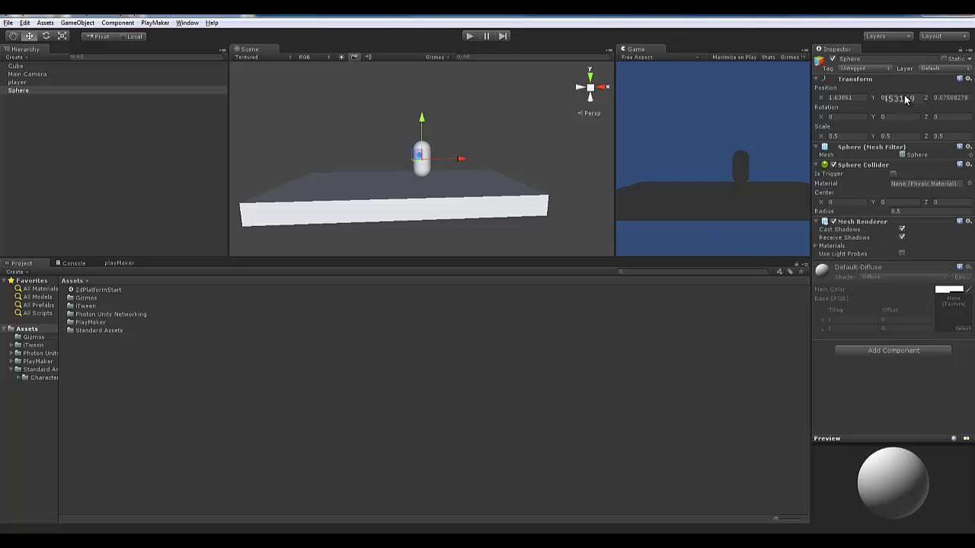
# Set the sphere's position to 0 on the X, Y and Z axes
pyautogui.click(838, 97)
pyautogui.press('BackSpace')
pyautogui.moveTo(916, 98); pyautogui.dragTo(836, 98)
pyautogui.press('BackSpace')
pyautogui.press('Tab')
pyautogui.write('0')
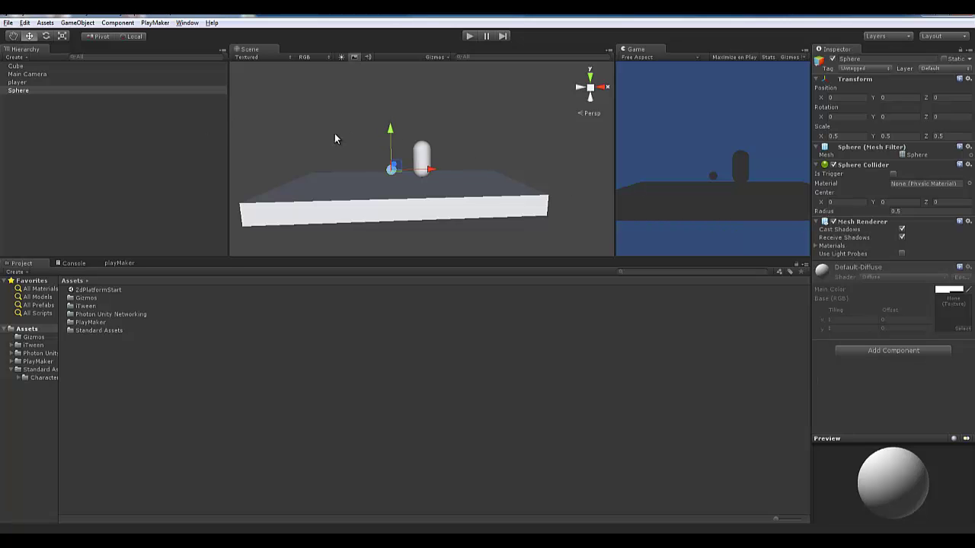
pyautogui.click(388, 168)
pyautogui.click(387, 168)
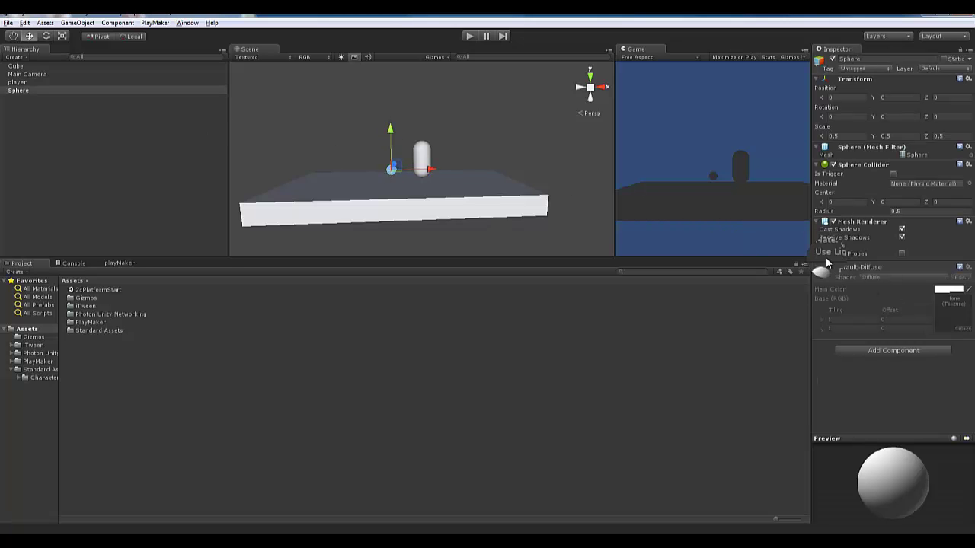
# Add a Rigidbody physics component to the sphere and disable its Use Gravity option
pyautogui.click(107, 23)
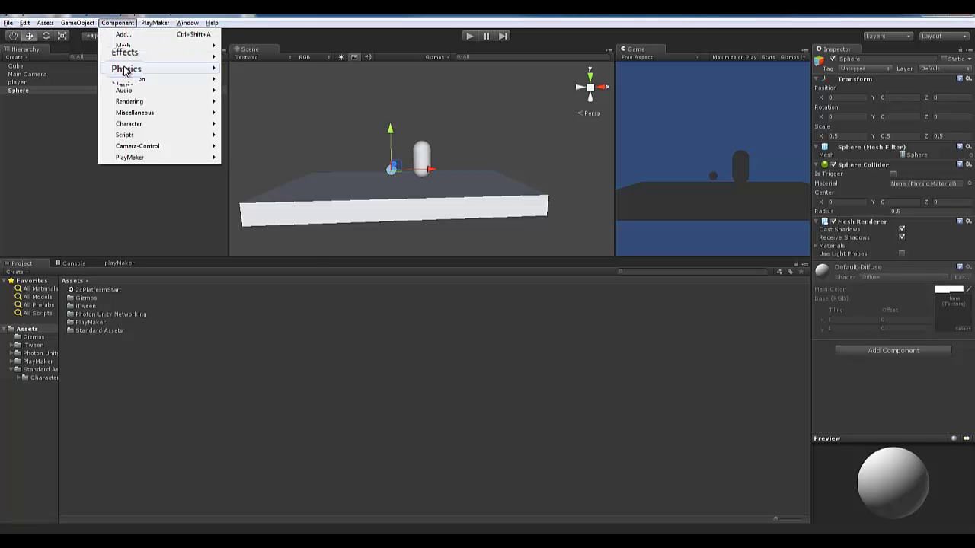
pyautogui.moveTo(122, 70)
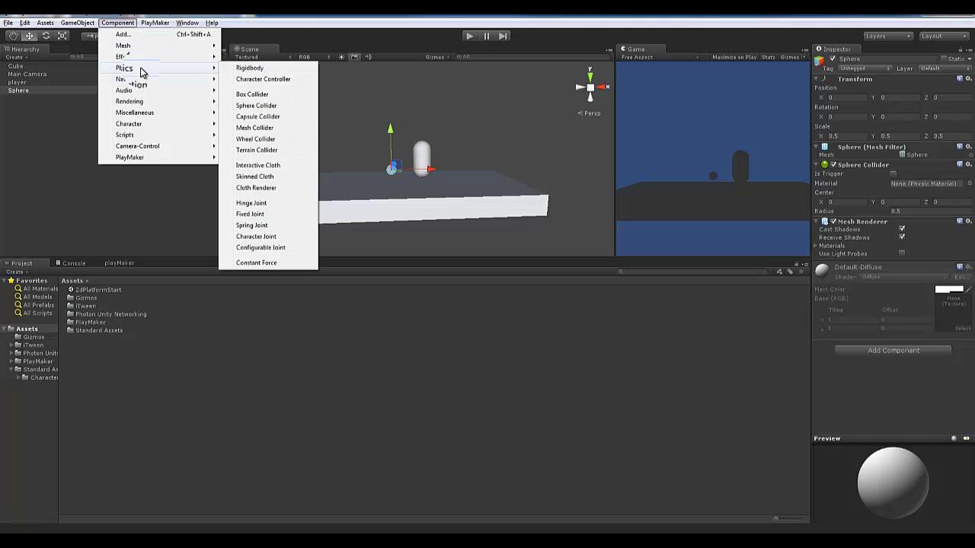
pyautogui.click(254, 69)
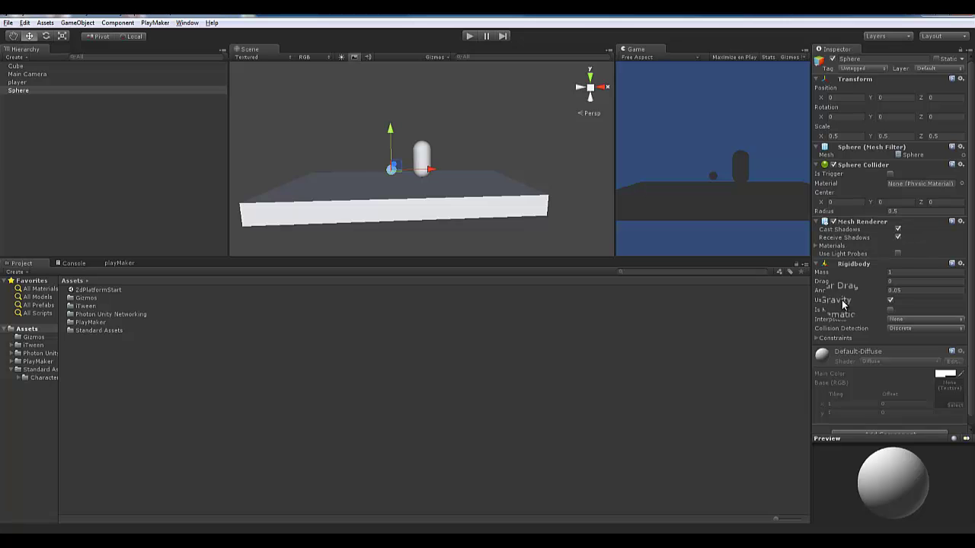
pyautogui.click(890, 300)
pyautogui.click(905, 273)
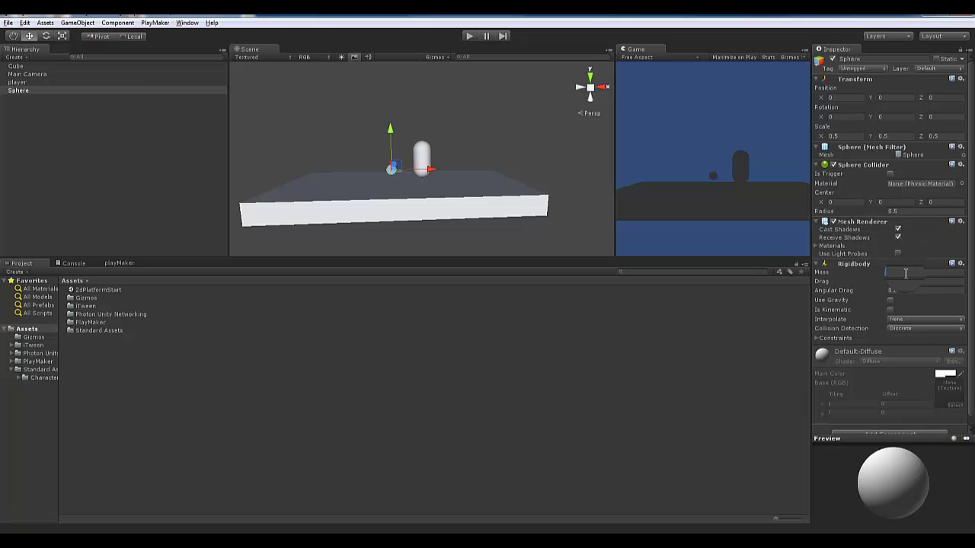
pyautogui.click(896, 273)
# Rename the sphere object as bullet
pyautogui.click(57, 145)
pyautogui.click(18, 90)
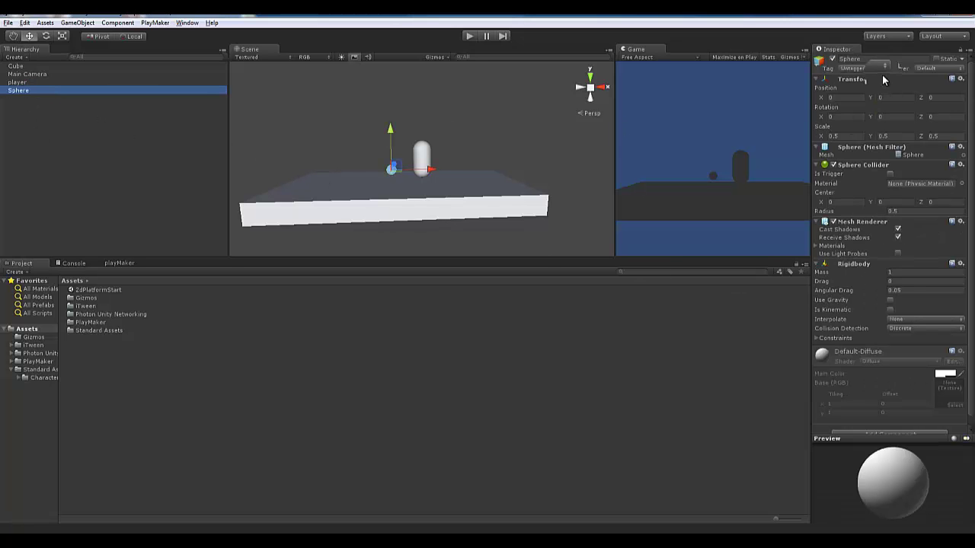
pyautogui.click(850, 59)
pyautogui.write('bullet')
pyautogui.press('Return')
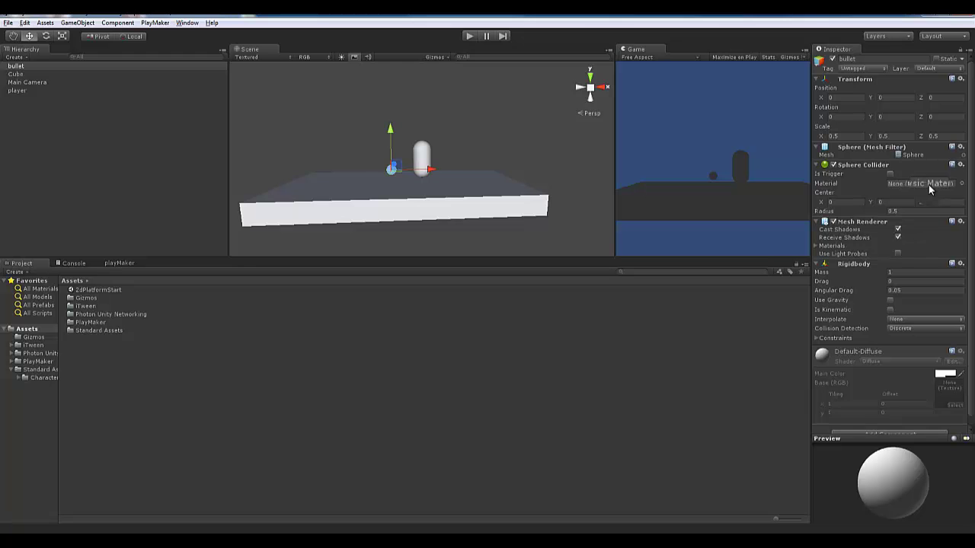
pyautogui.moveTo(24, 69); pyautogui.dragTo(883, 223)
pyautogui.moveTo(516, 295); pyautogui.dragTo(102, 405)
pyautogui.click(18, 90)
pyautogui.click(18, 75)
pyautogui.click(20, 82)
pyautogui.click(19, 91)
pyautogui.click(18, 74)
# Create a prefab in the project's Assets folder from the bullet object in the scene
pyautogui.click(17, 67)
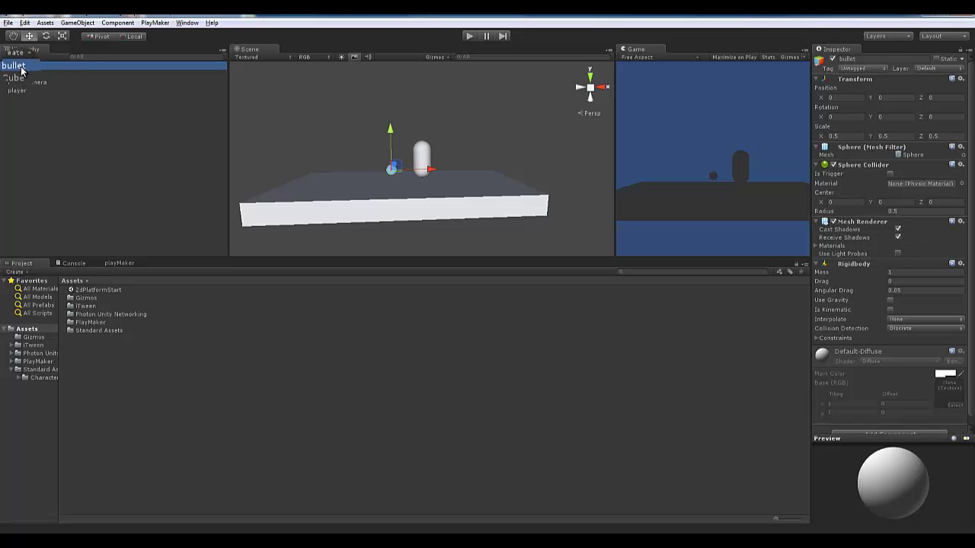
pyautogui.moveTo(20, 68); pyautogui.dragTo(113, 371)
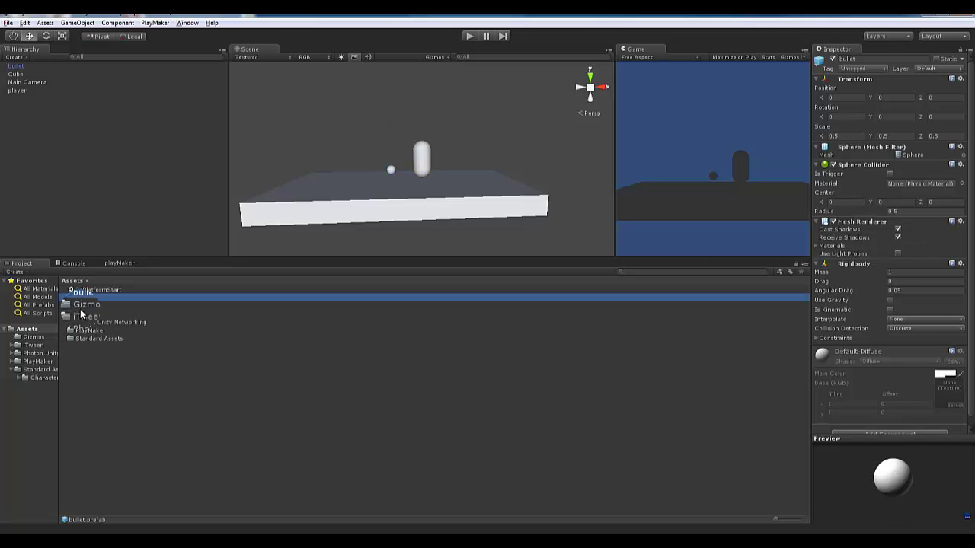
# Compare the bullet instance in the scene with the bullet prefab in the project's Assets folder
pyautogui.click(15, 67)
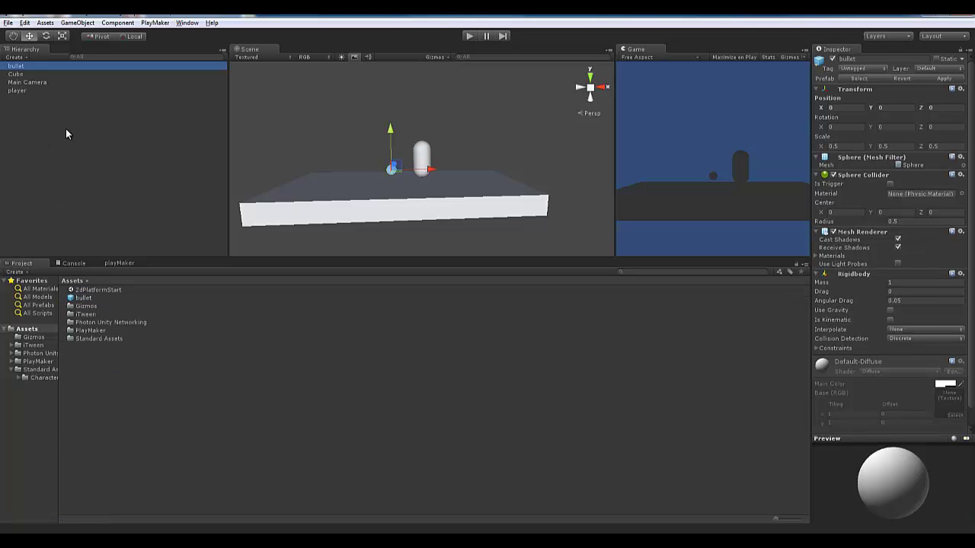
pyautogui.click(65, 134)
pyautogui.click(17, 67)
pyautogui.click(59, 143)
pyautogui.click(39, 66)
pyautogui.click(140, 337)
pyautogui.click(80, 298)
pyautogui.click(85, 171)
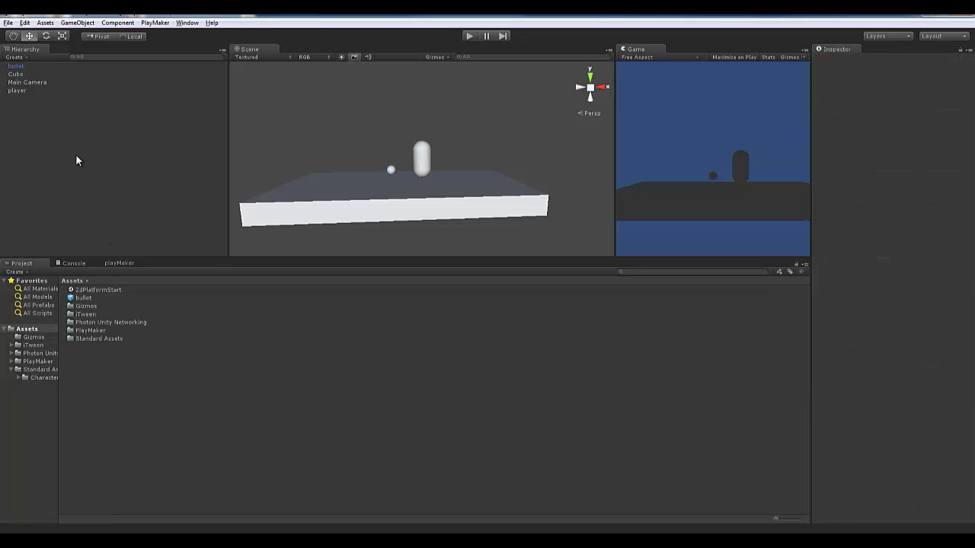
# Enable Use Gravity on the Rigidbody of the bullet instance in the scene
pyautogui.click(17, 66)
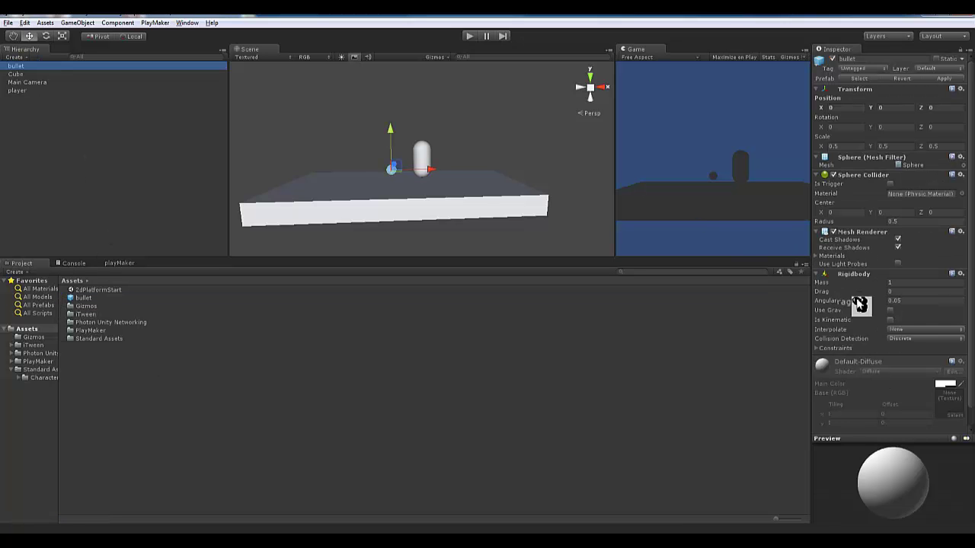
pyautogui.click(891, 310)
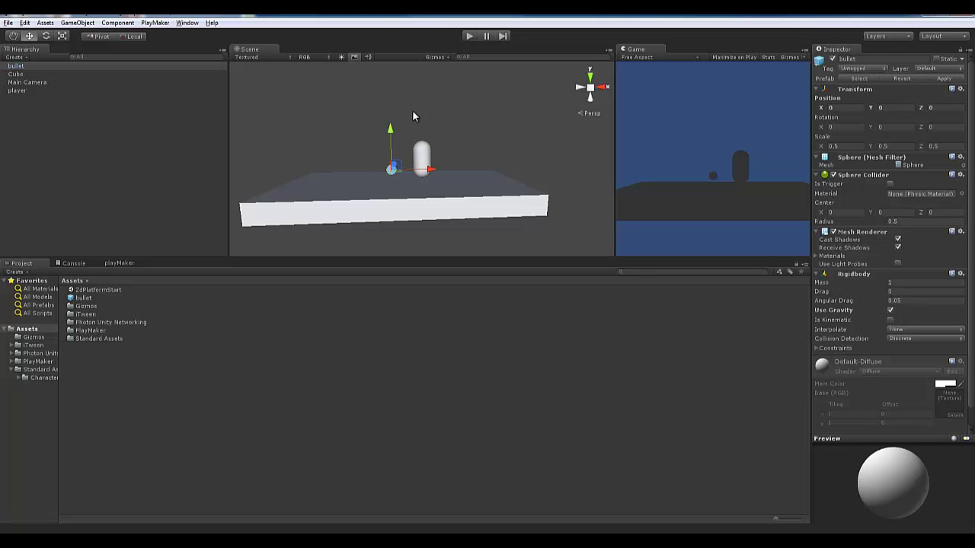
pyautogui.click(51, 95)
pyautogui.click(23, 66)
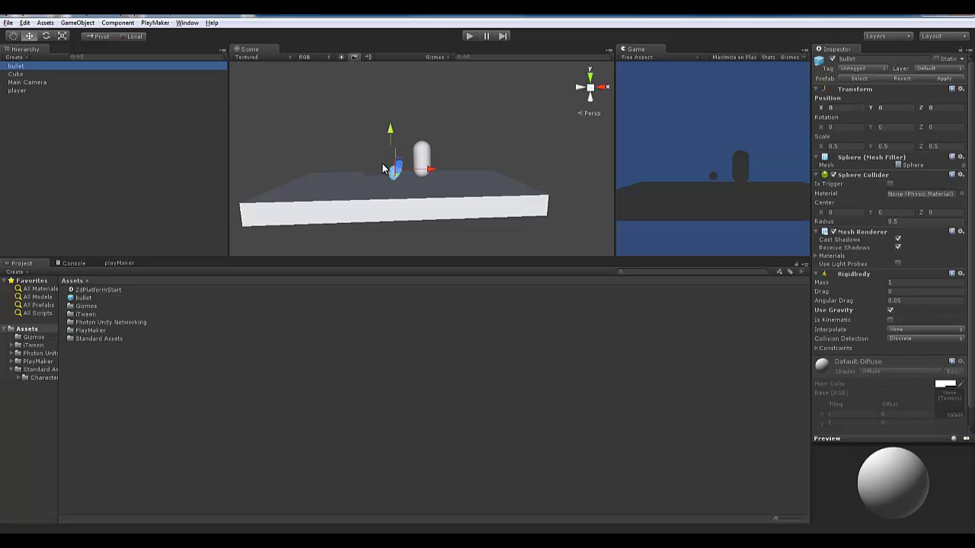
# Check the Rigidbody gravity setting of the bullet prefab against that of the bullet instance in the scene
pyautogui.moveTo(79, 166); pyautogui.dragTo(72, 303)
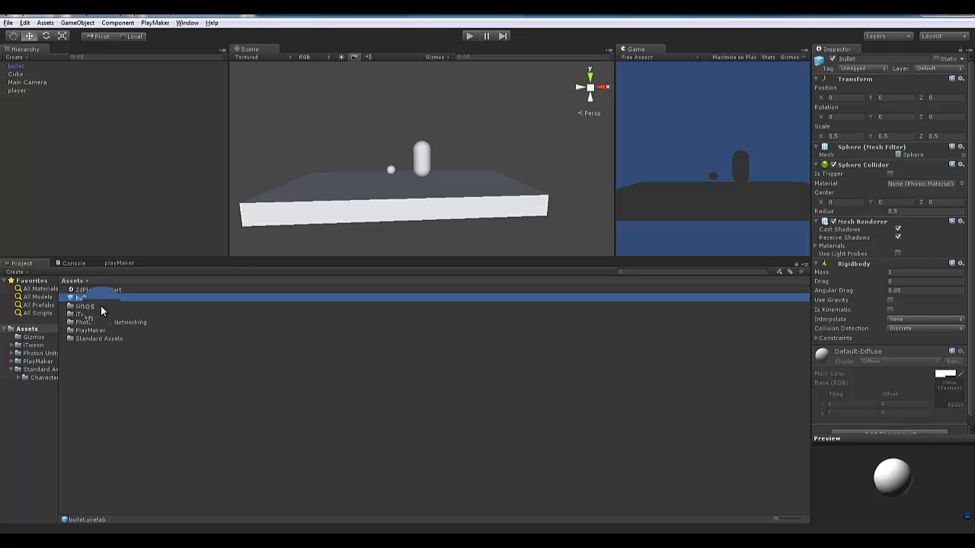
pyautogui.moveTo(90, 297); pyautogui.dragTo(890, 272)
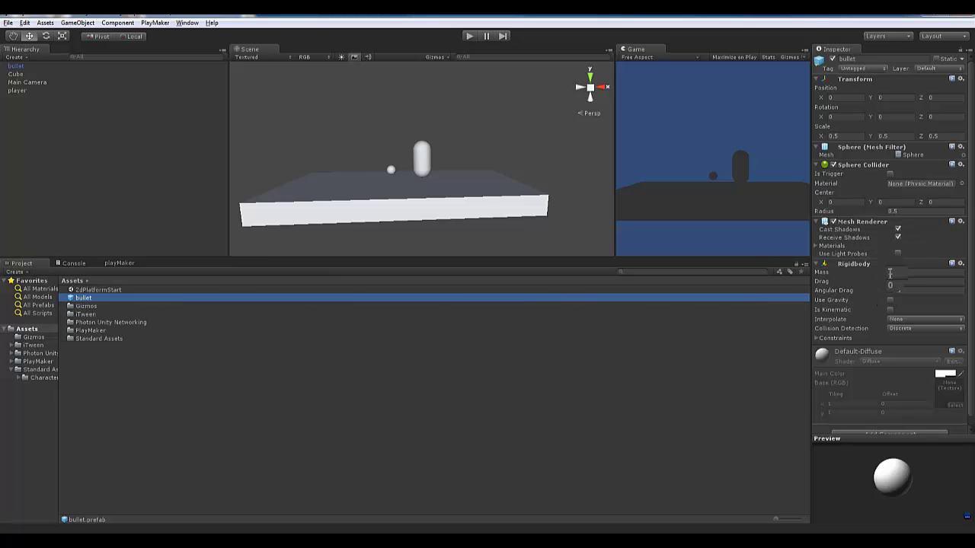
pyautogui.click(890, 301)
pyautogui.click(91, 340)
pyautogui.click(85, 300)
pyautogui.click(16, 66)
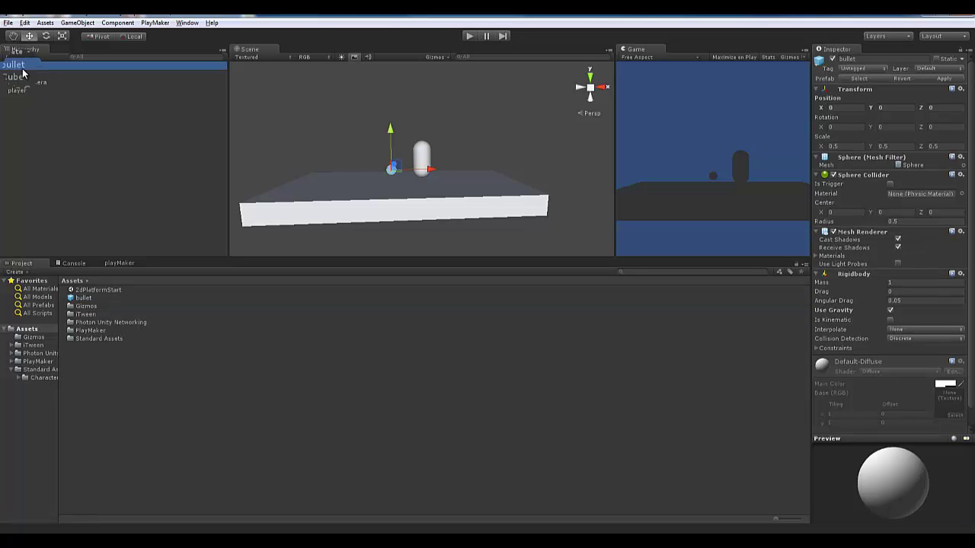
pyautogui.click(149, 378)
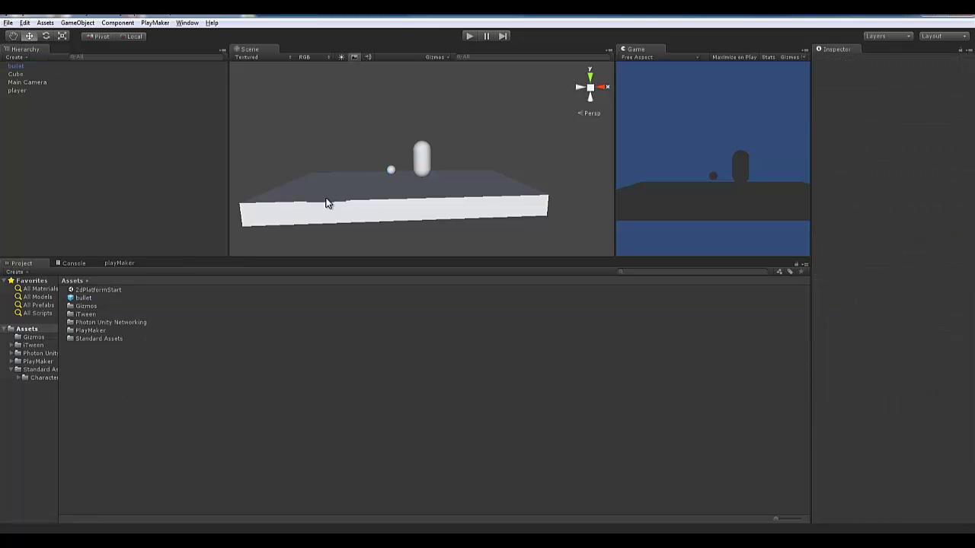
pyautogui.click(391, 169)
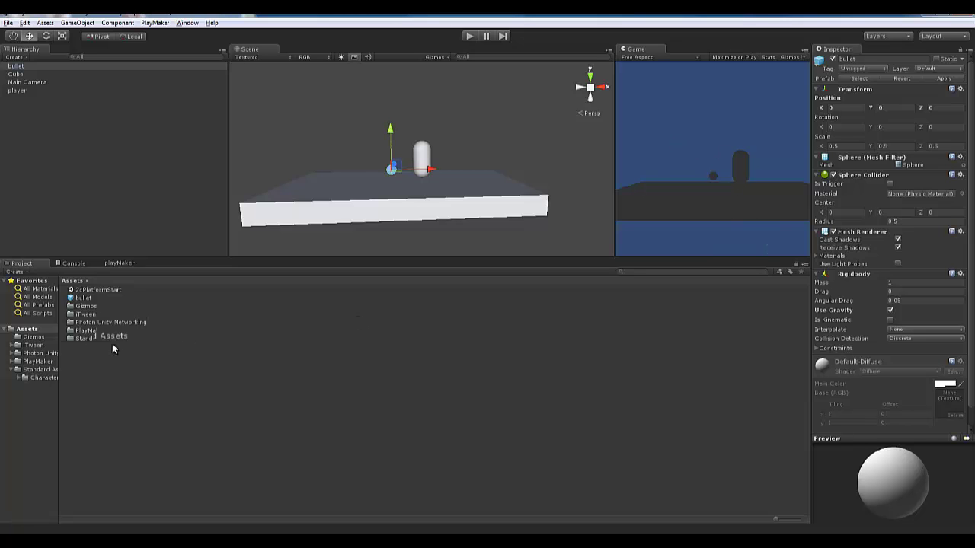
pyautogui.click(86, 297)
pyautogui.click(38, 127)
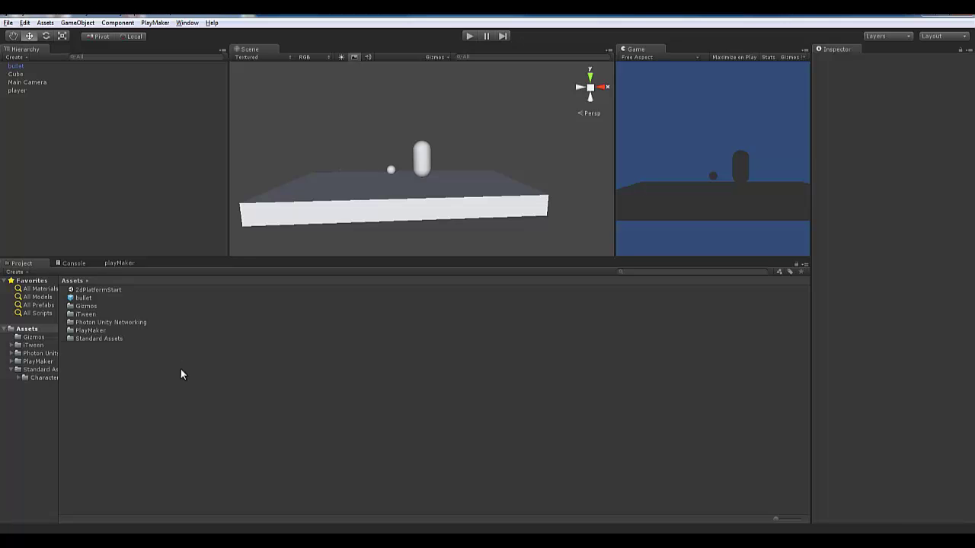
# Select the player capsule in the scene
pyautogui.click(411, 157)
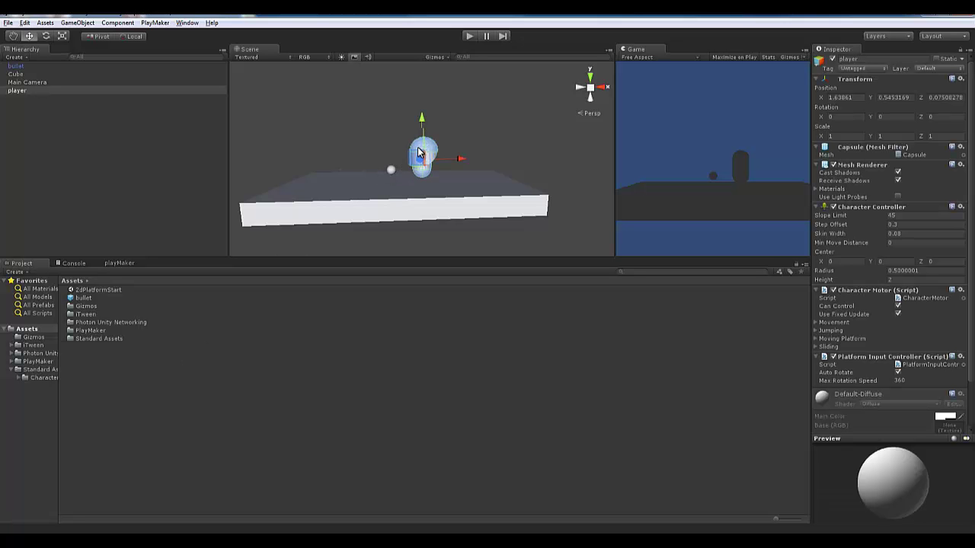
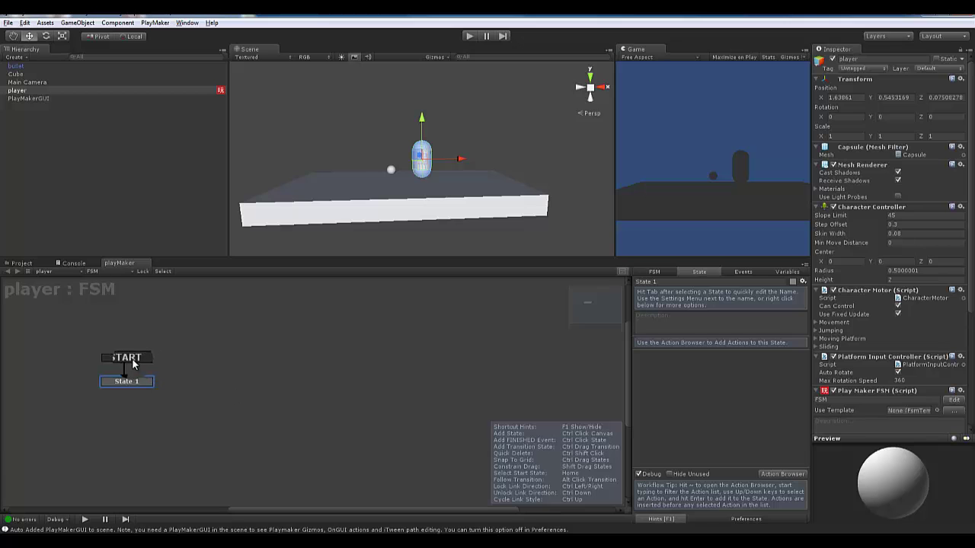
# Add a Get Key Down input action to State 1 of the player's FSM
pyautogui.moveTo(162, 384); pyautogui.dragTo(154, 358, button='middle')
pyautogui.moveTo(125, 362); pyautogui.dragTo(125, 362)
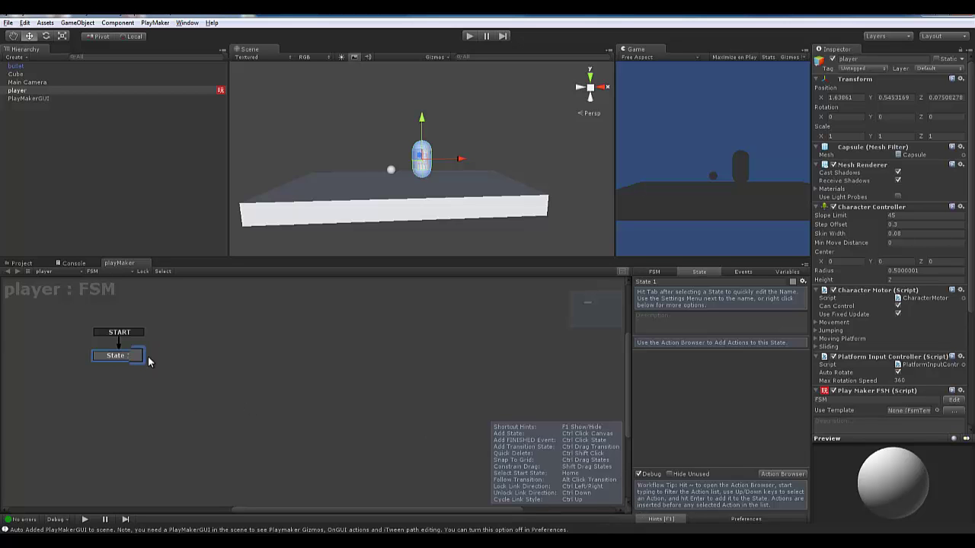
pyautogui.click(777, 474)
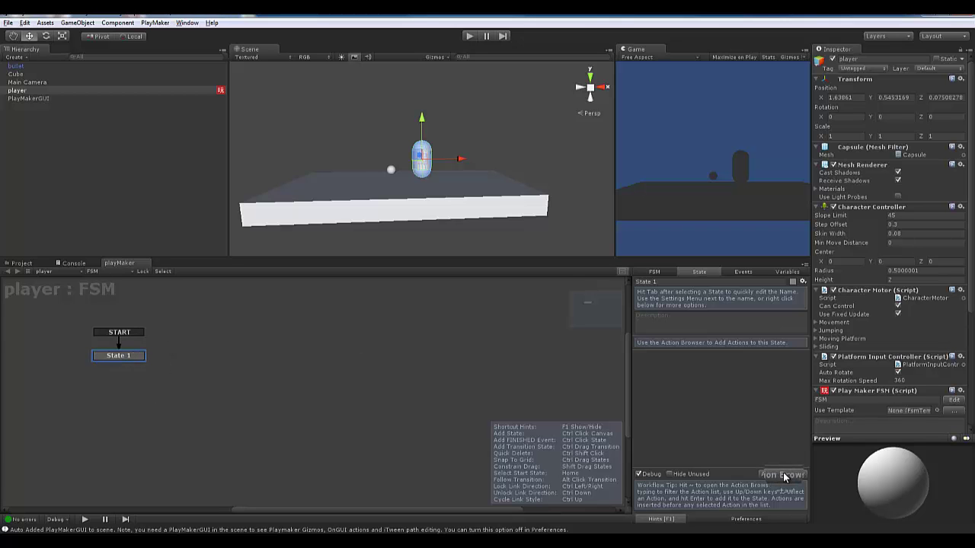
pyautogui.click(782, 474)
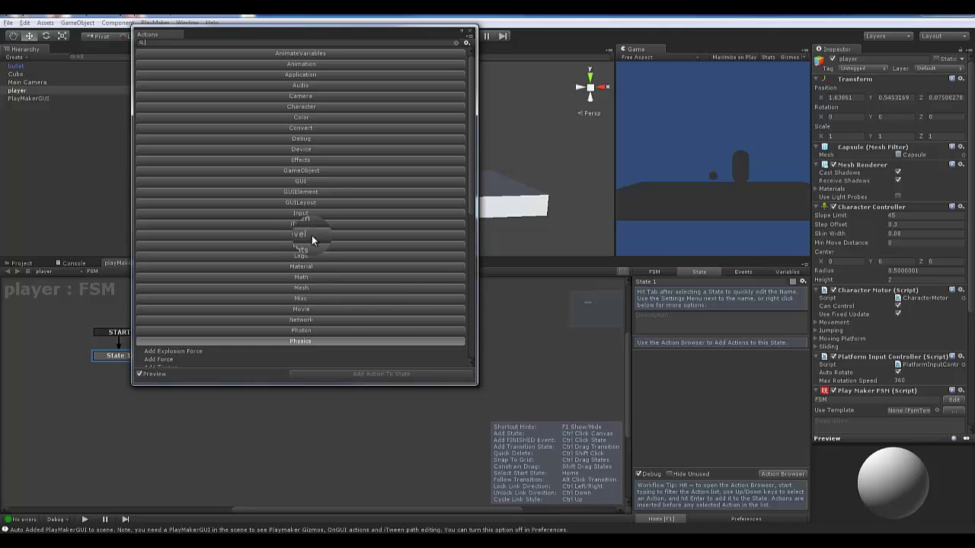
pyautogui.click(297, 214)
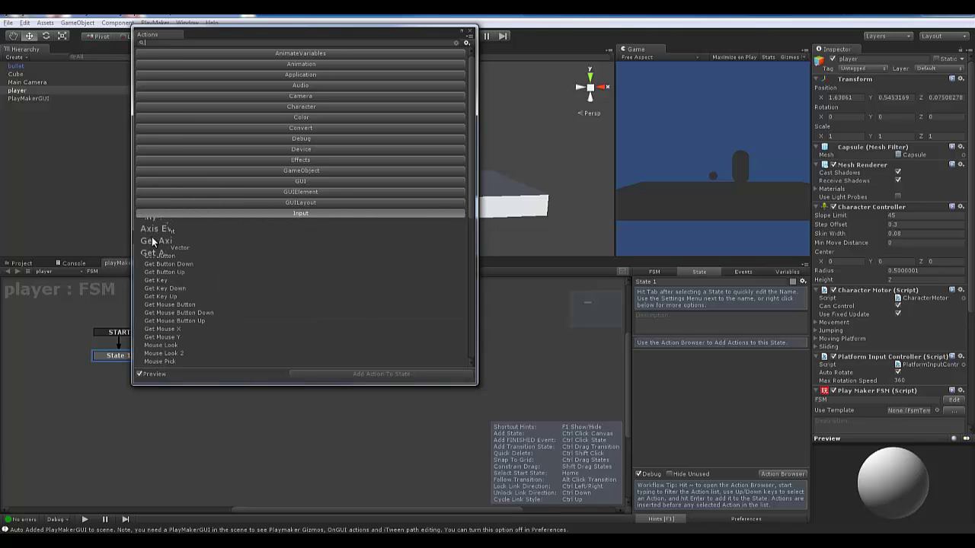
pyautogui.click(164, 289)
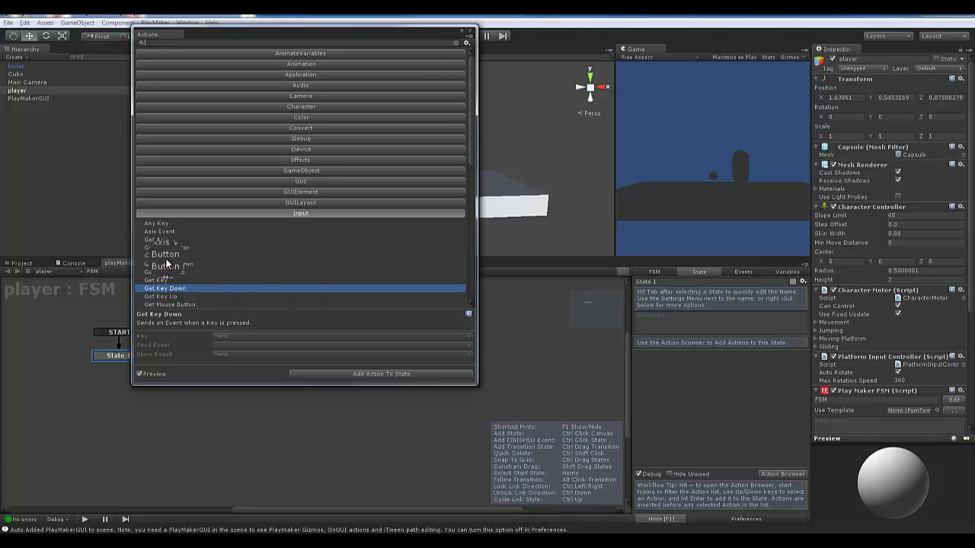
pyautogui.scroll(-3, 156, 243)
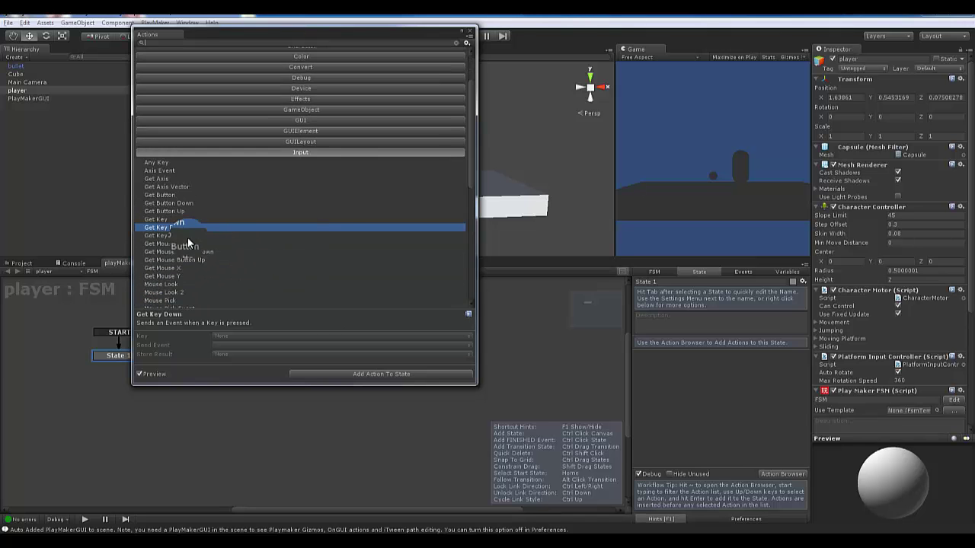
pyautogui.moveTo(164, 225); pyautogui.dragTo(285, 305)
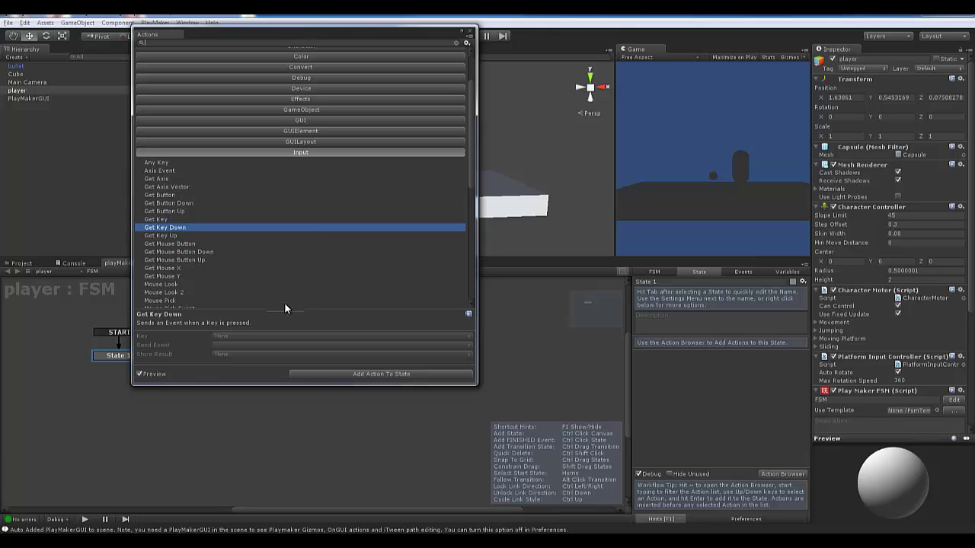
pyautogui.click(377, 373)
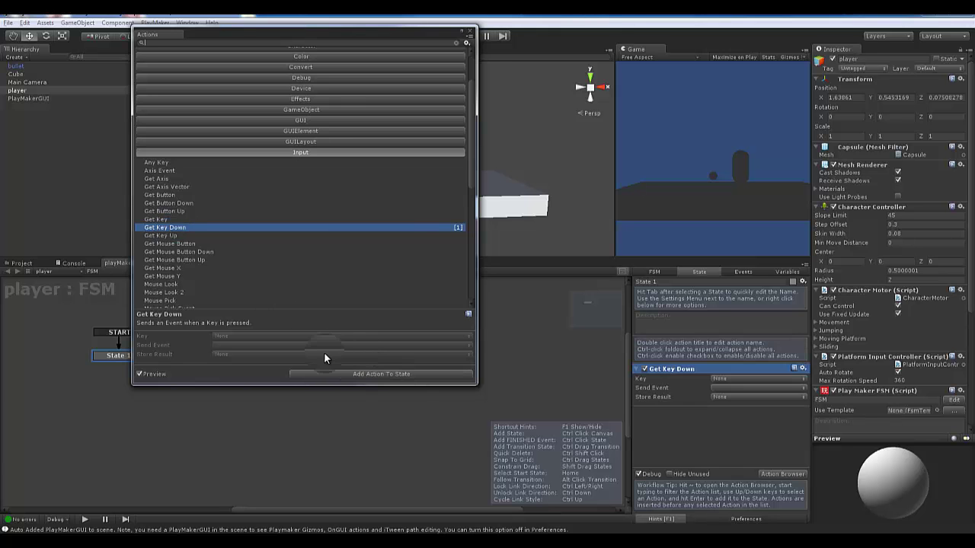
pyautogui.click(461, 32)
# Set the key of State 1's Get Key Down action to Z
pyautogui.click(733, 379)
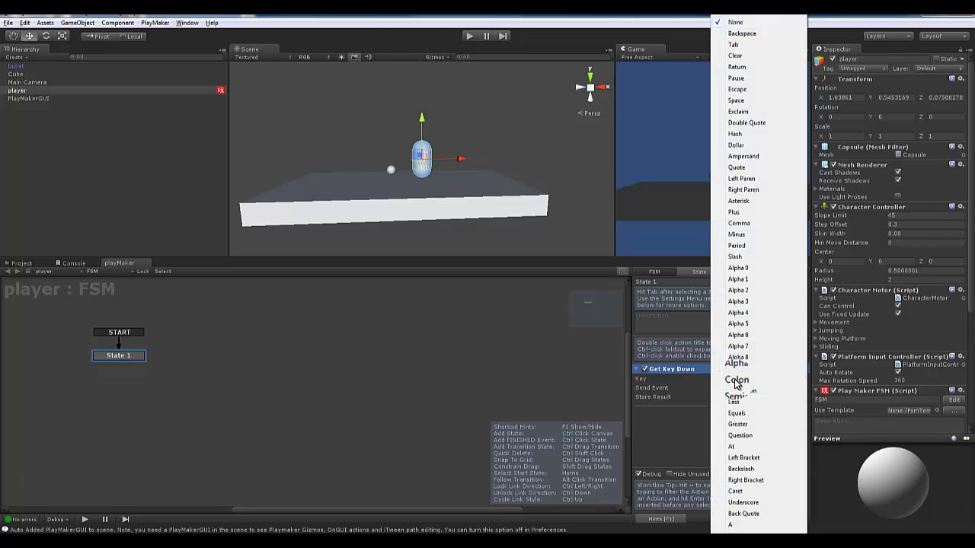
pyautogui.click(751, 457)
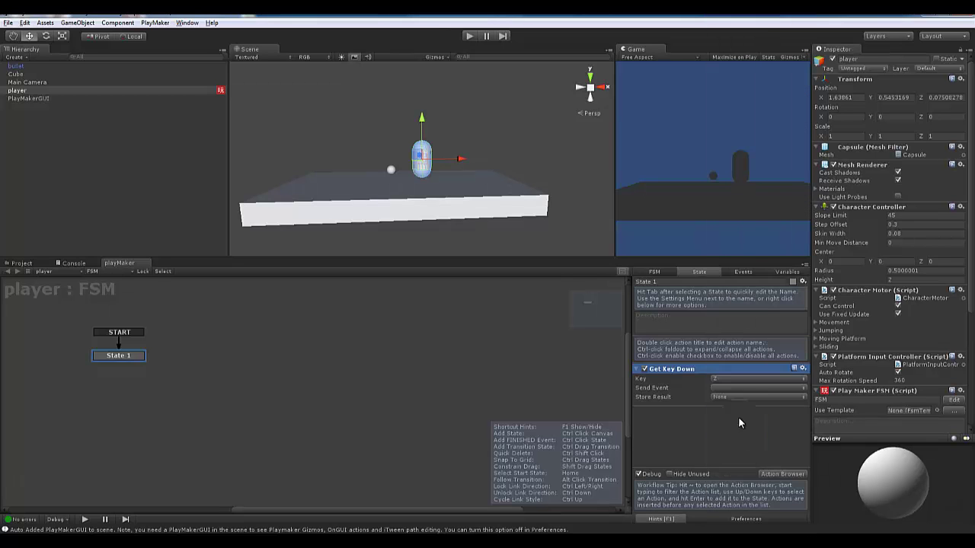
pyautogui.click(730, 380)
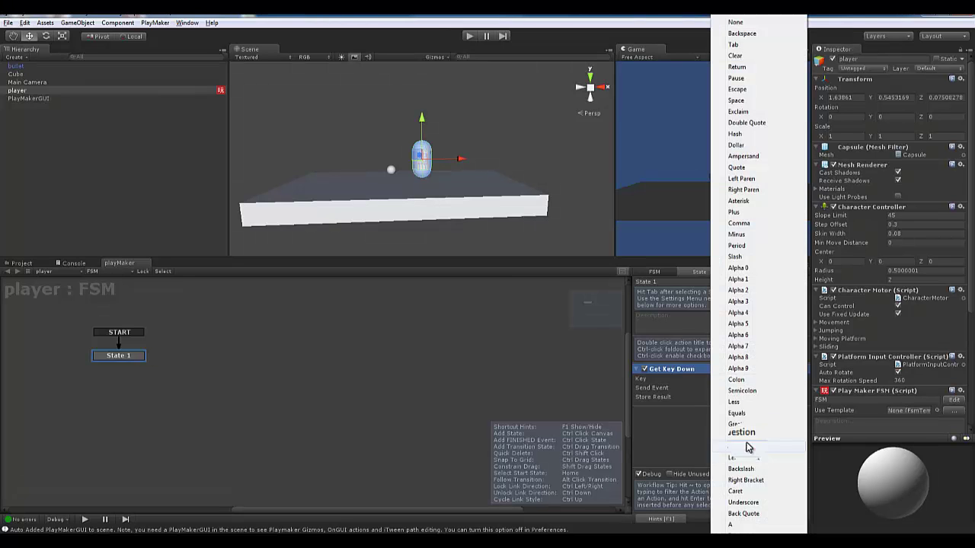
pyautogui.moveTo(737, 526)
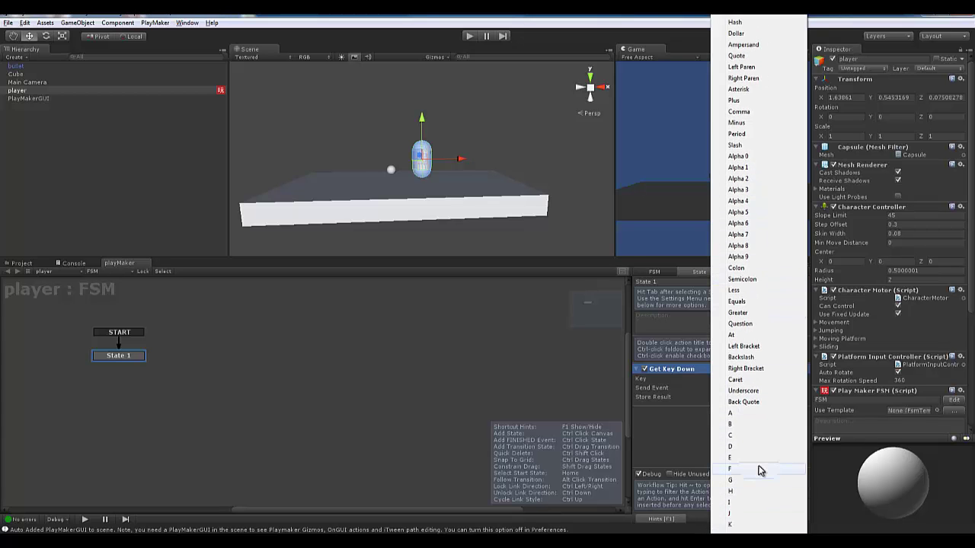
pyautogui.click(760, 470)
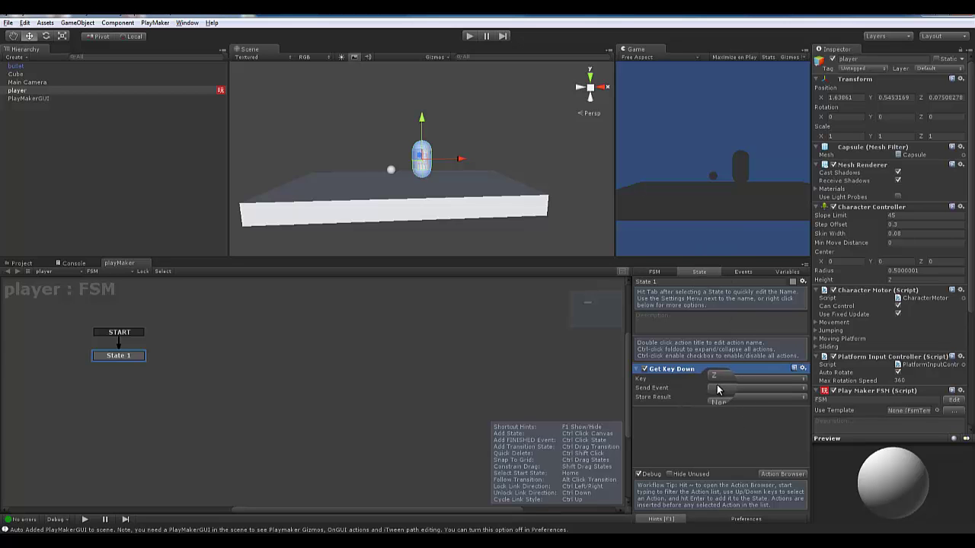
# Make State 1's Get Key Down action send the fire event
pyautogui.click(742, 273)
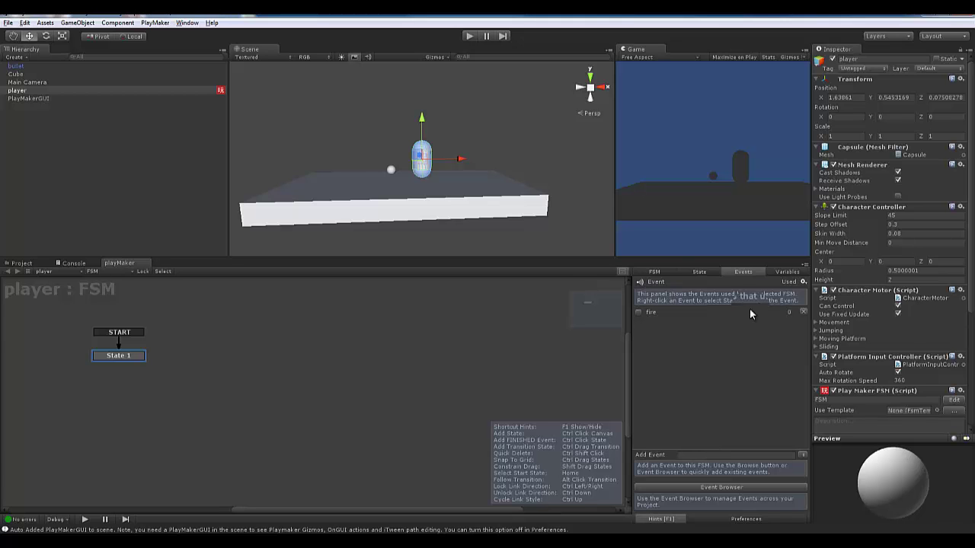
pyautogui.click(701, 272)
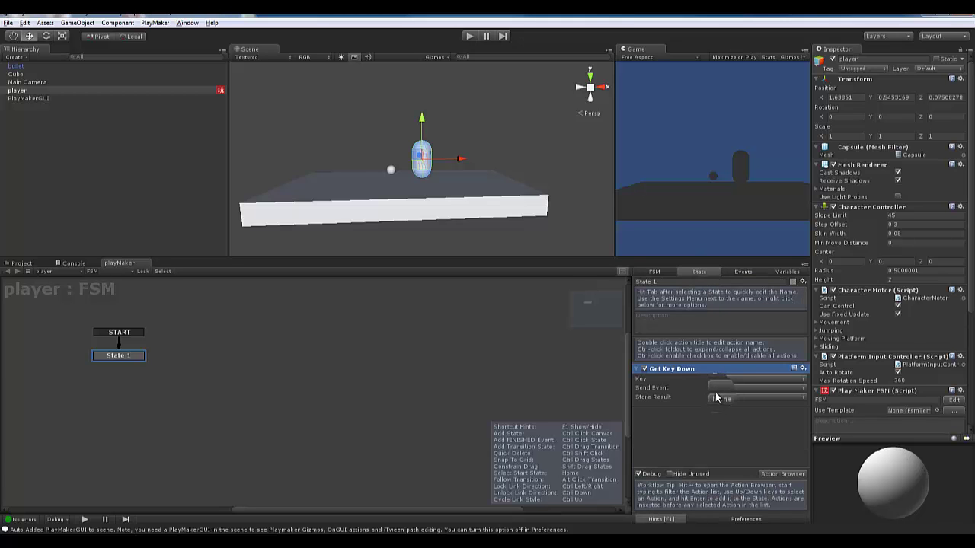
pyautogui.click(745, 408)
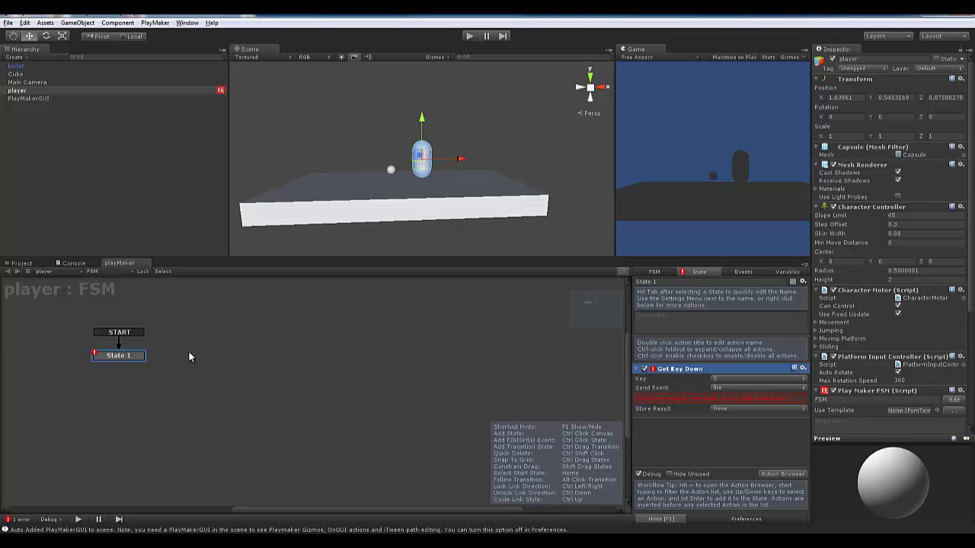
# Add a second state to the player's FSM and place it beside State 1
pyautogui.rightClick(223, 351)
pyautogui.click(238, 358)
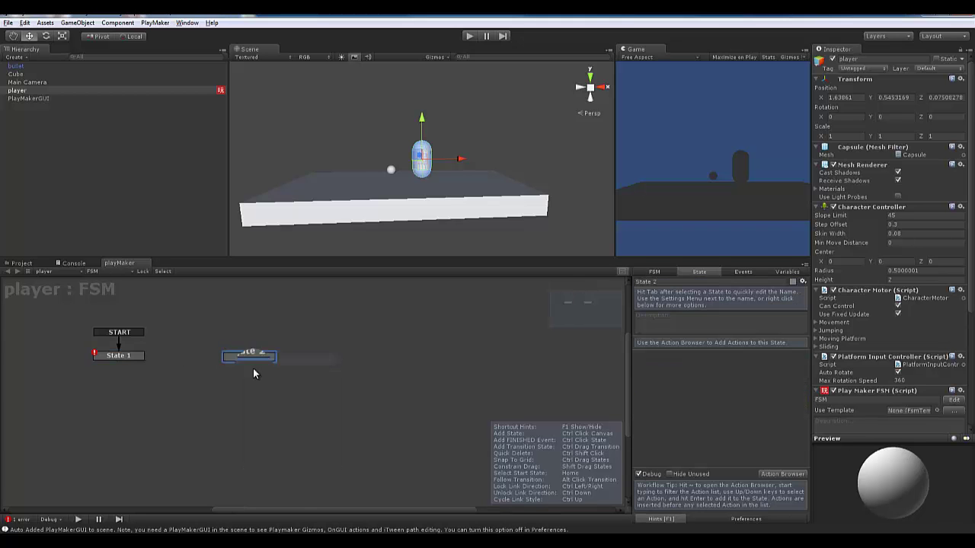
pyautogui.moveTo(239, 358); pyautogui.dragTo(203, 348)
# Add a fire transition to State 1 and link it to State 2
pyautogui.moveTo(130, 358)
pyautogui.mouseDown()
pyautogui.moveTo(144, 358)
pyautogui.moveTo(120, 352)
pyautogui.mouseUp()
pyautogui.rightClick(119, 353)
pyautogui.moveTo(141, 355)
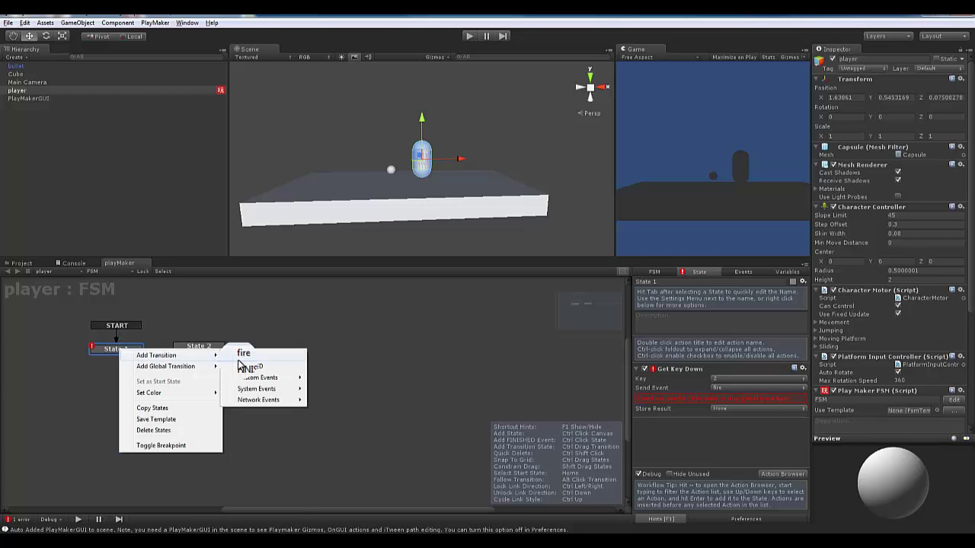
pyautogui.click(239, 356)
pyautogui.moveTo(191, 347); pyautogui.dragTo(199, 349)
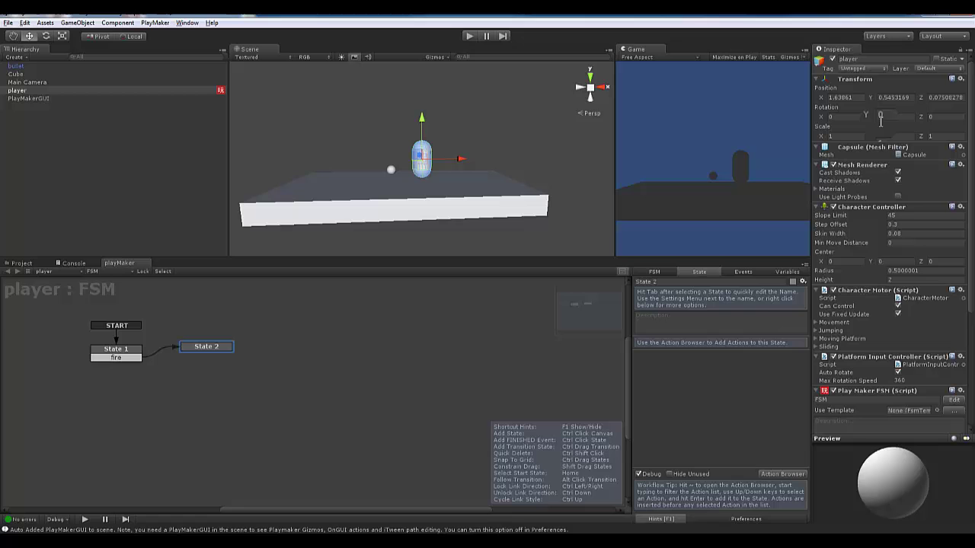
# Add a FINISHED transition to State 2 and link it back to State 1
pyautogui.rightClick(213, 352)
pyautogui.moveTo(259, 354)
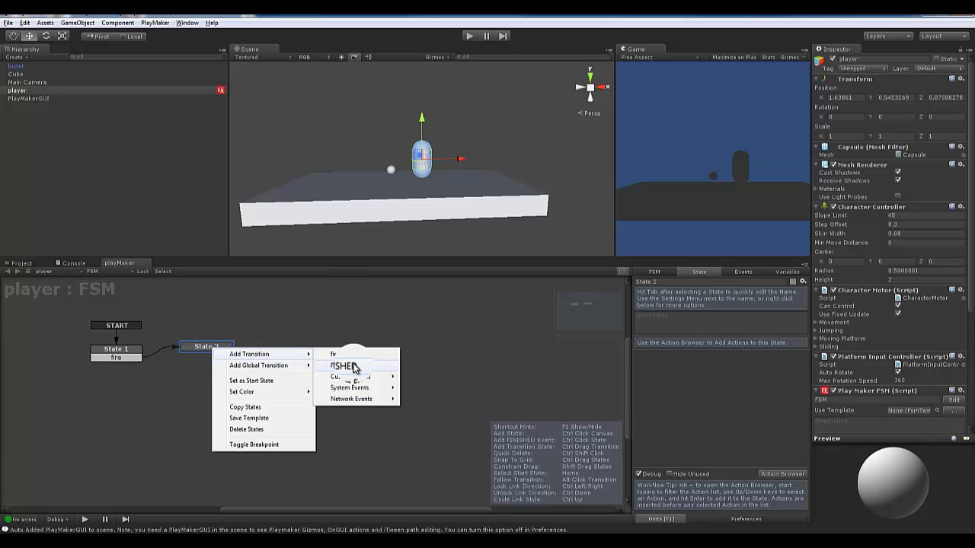
pyautogui.click(344, 366)
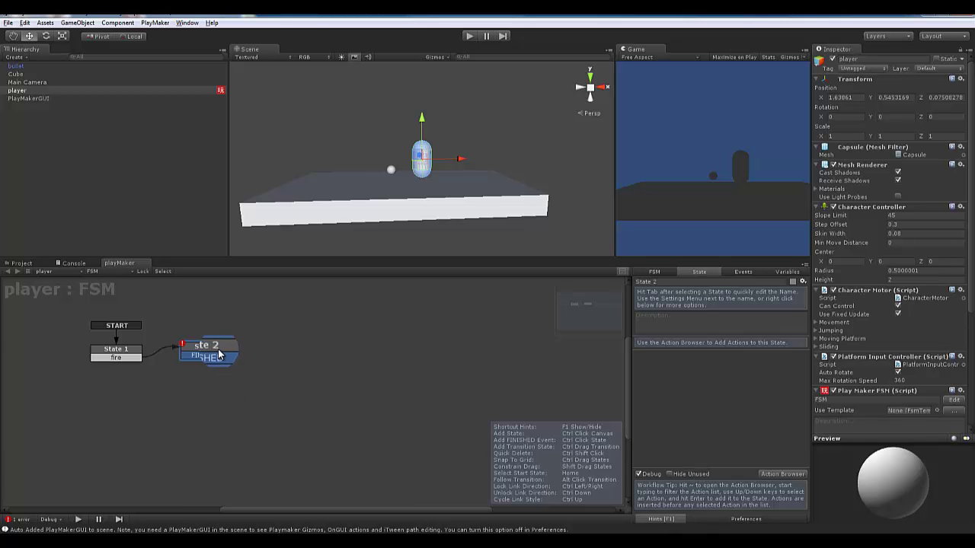
pyautogui.moveTo(213, 348); pyautogui.dragTo(176, 383)
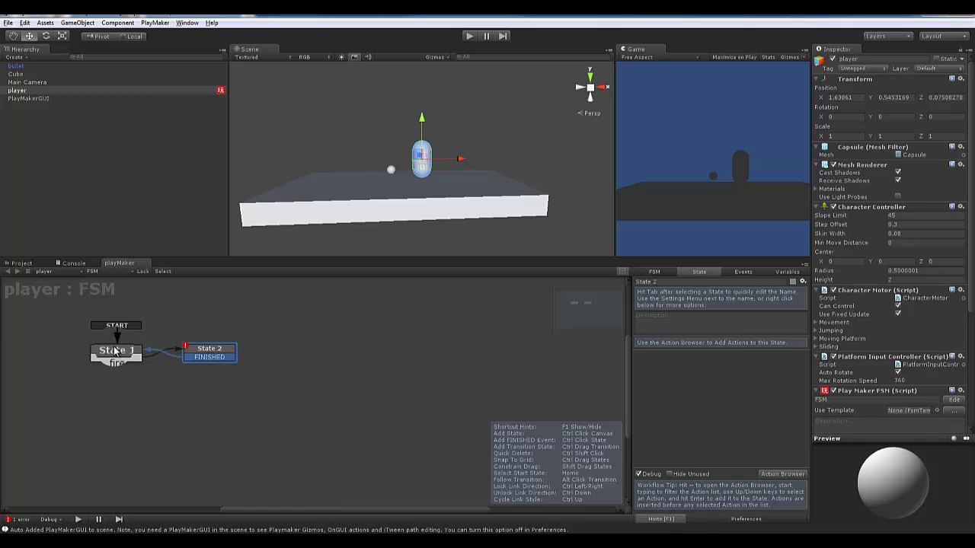
pyautogui.click(116, 352)
pyautogui.click(194, 357)
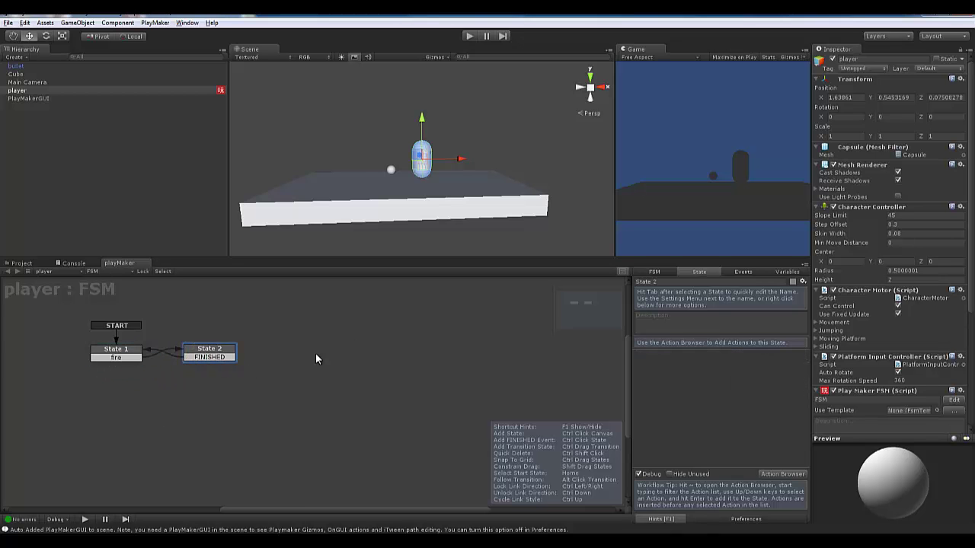
# Run the scene and trigger the fire event repeatedly with Z to test the state transitions, ending play mode when done
pyautogui.click(470, 35)
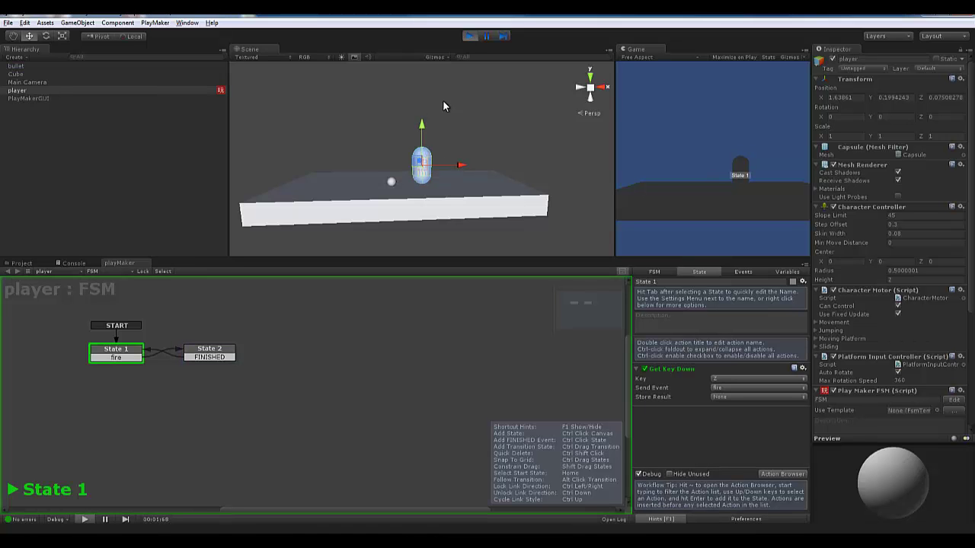
pyautogui.press('z')
pyautogui.press('z')
pyautogui.press('z')
pyautogui.press('z')
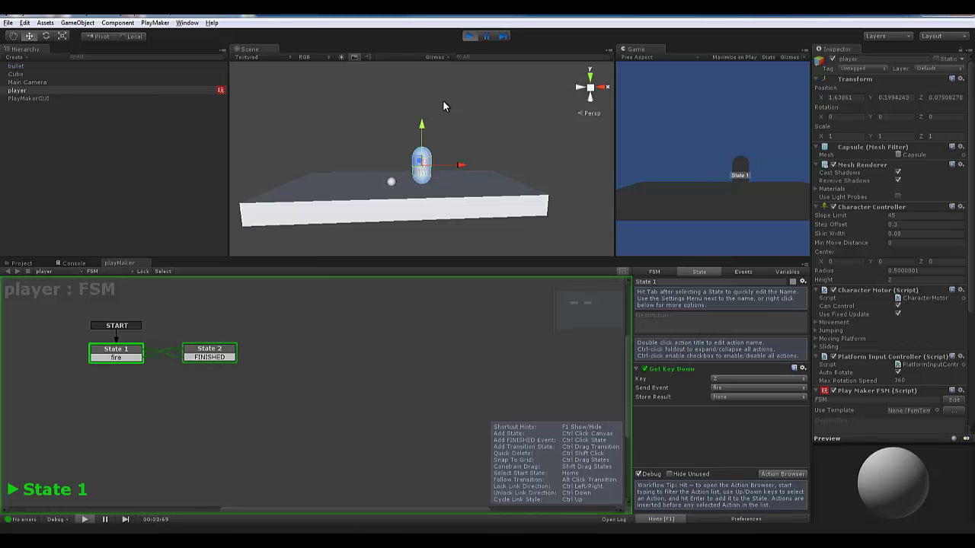
pyautogui.press('z')
pyautogui.press('z')
pyautogui.press('z')
pyautogui.press('z')
pyautogui.press('z')
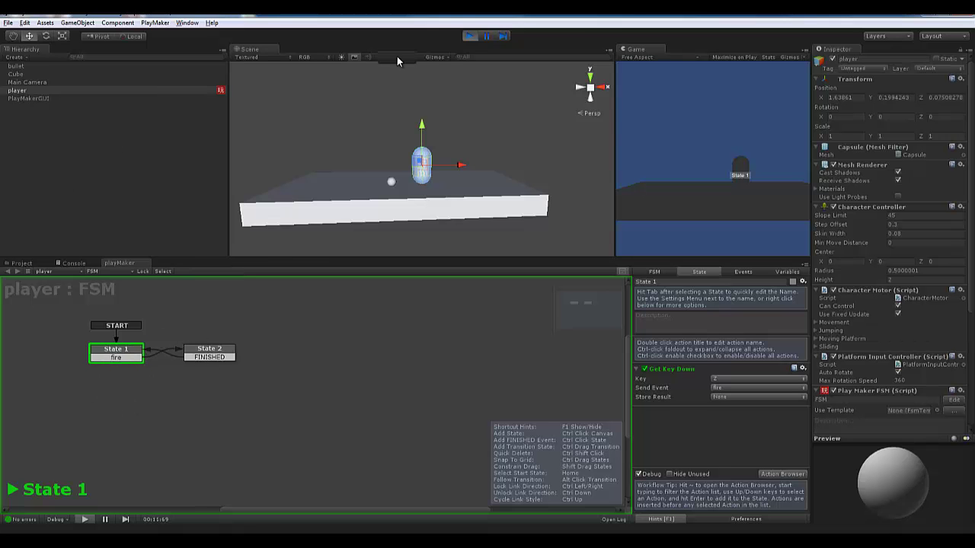
pyautogui.click(468, 38)
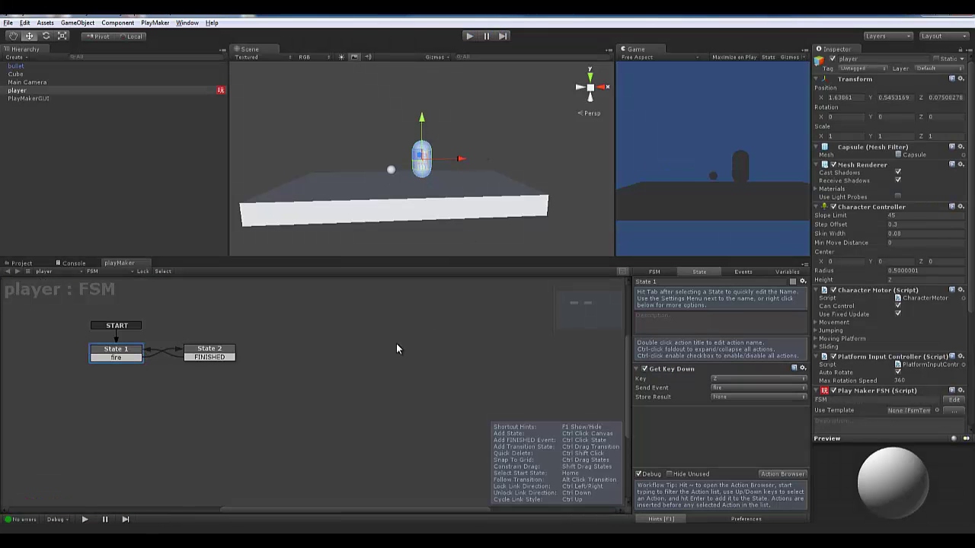
# Add a Create Object action from the GameObject category to State 2 of the player's FSM
pyautogui.click(216, 363)
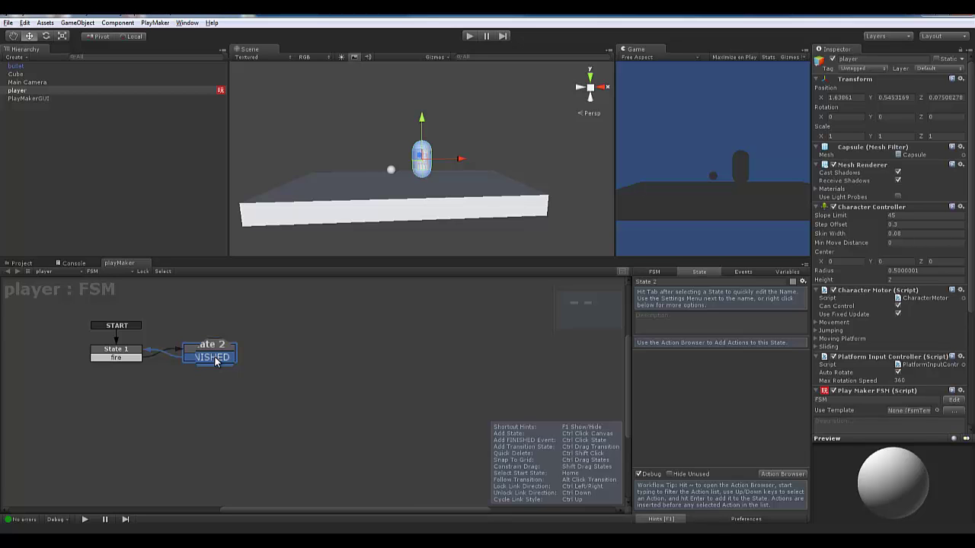
pyautogui.click(205, 350)
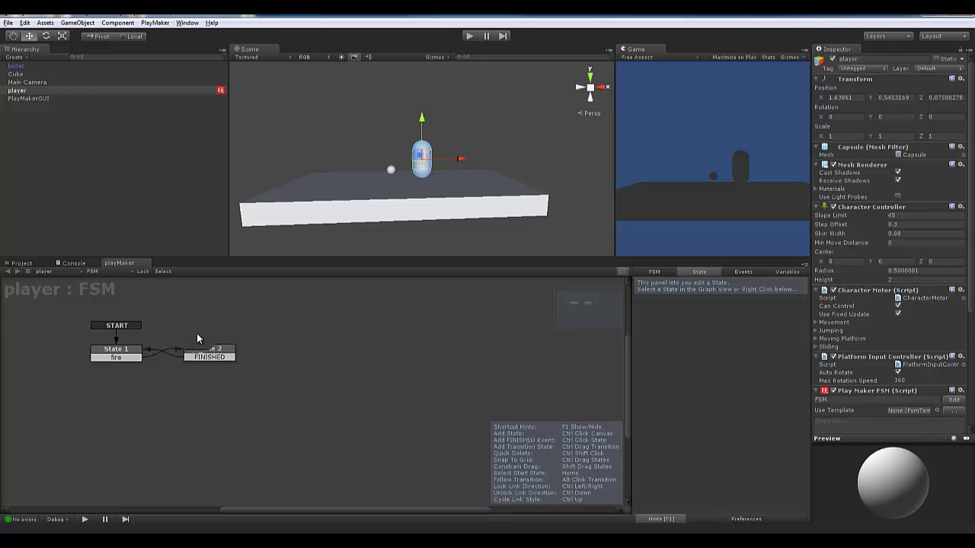
pyautogui.click(194, 352)
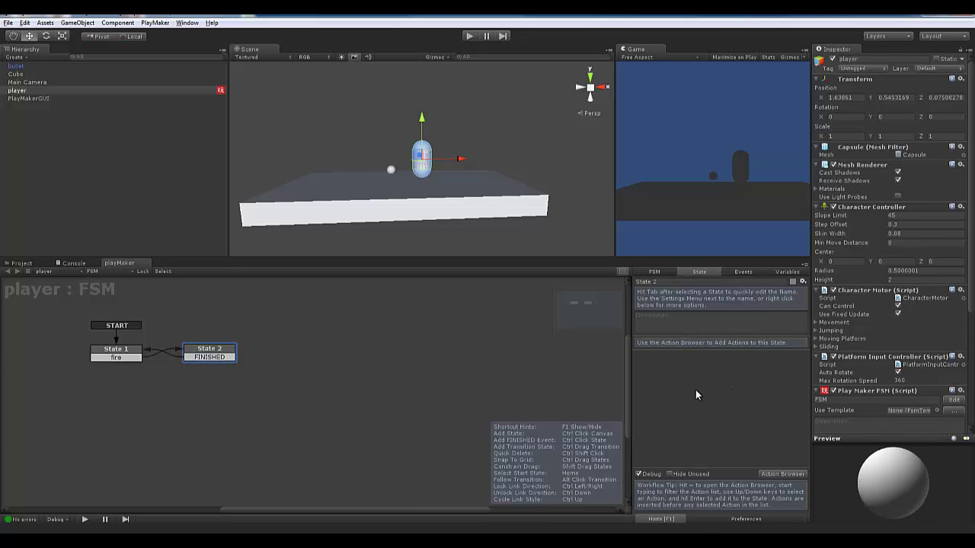
pyautogui.click(203, 351)
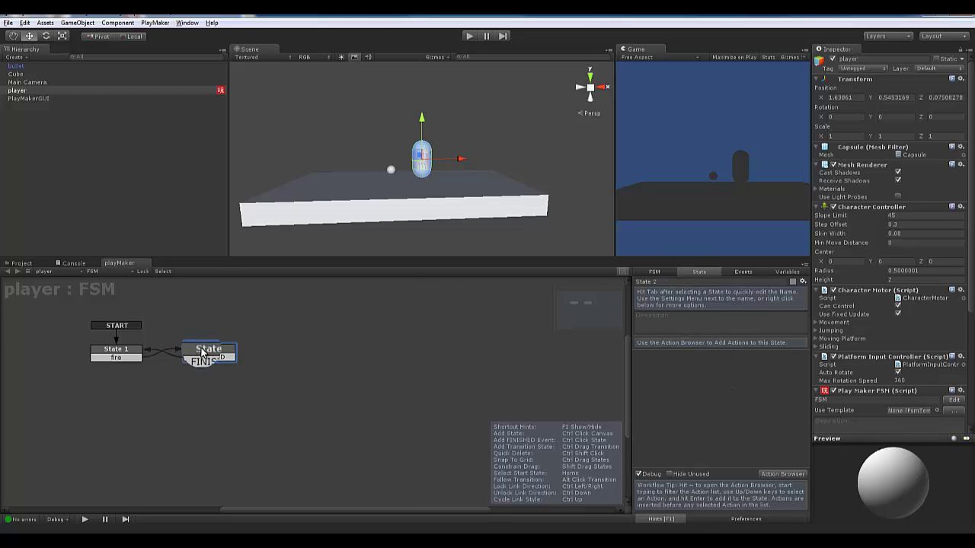
pyautogui.click(771, 476)
pyautogui.click(360, 212)
pyautogui.click(296, 169)
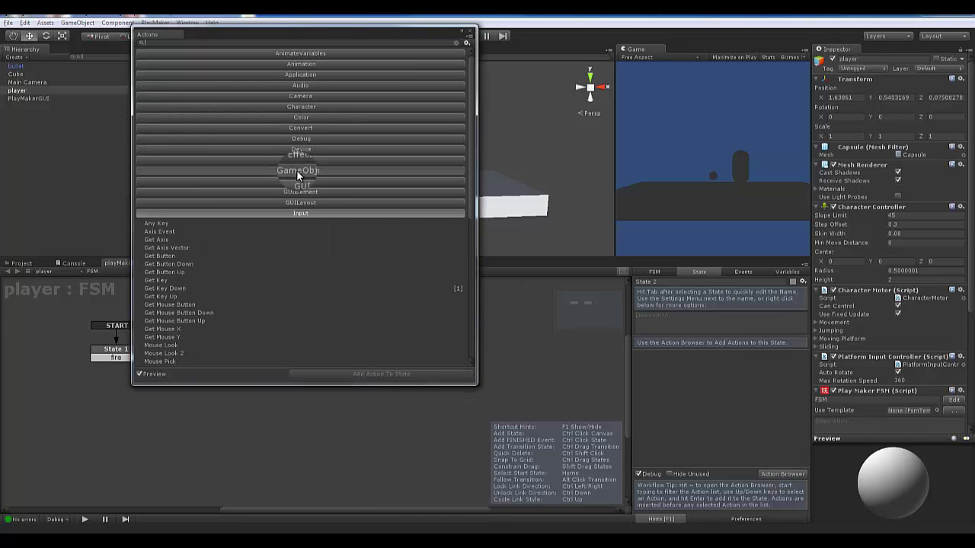
pyautogui.click(163, 113)
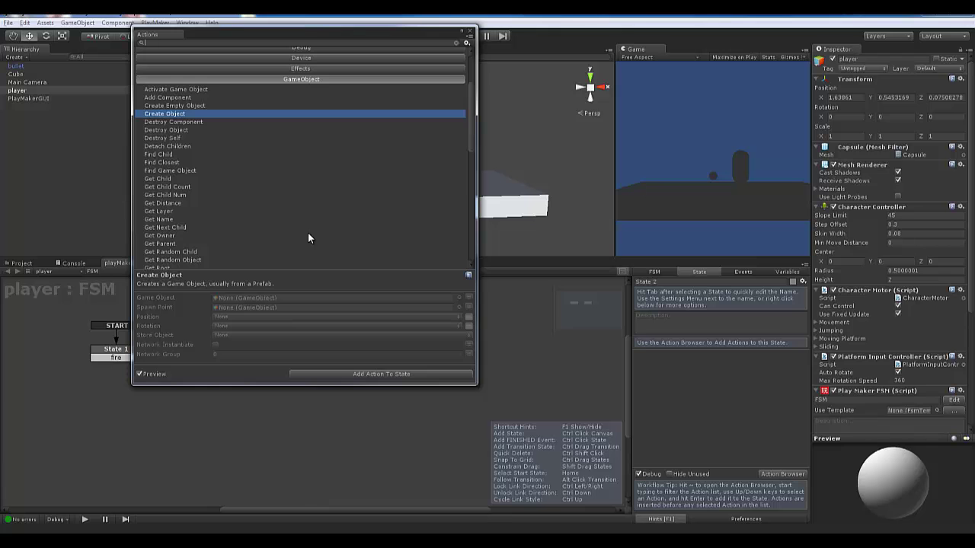
pyautogui.click(346, 375)
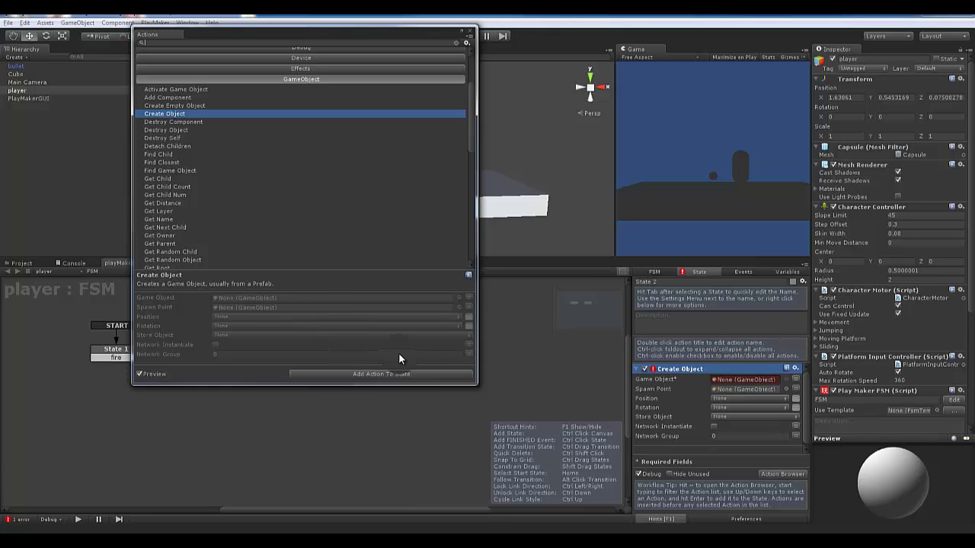
pyautogui.click(466, 30)
pyautogui.scroll(-1, 701, 347)
pyautogui.scroll(-1, 745, 405)
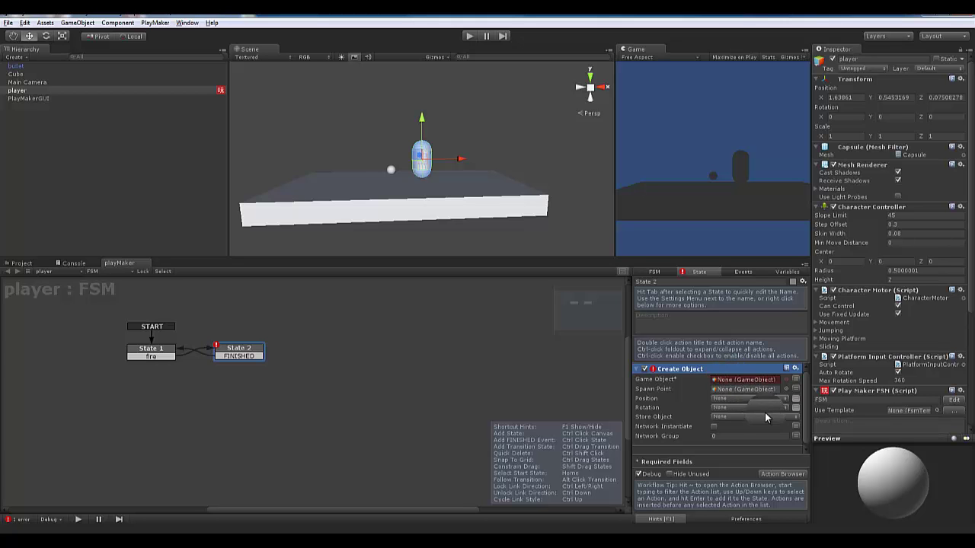
# Set the Create Object action's Game Object to the bullet prefab from the project assets
pyautogui.click(786, 380)
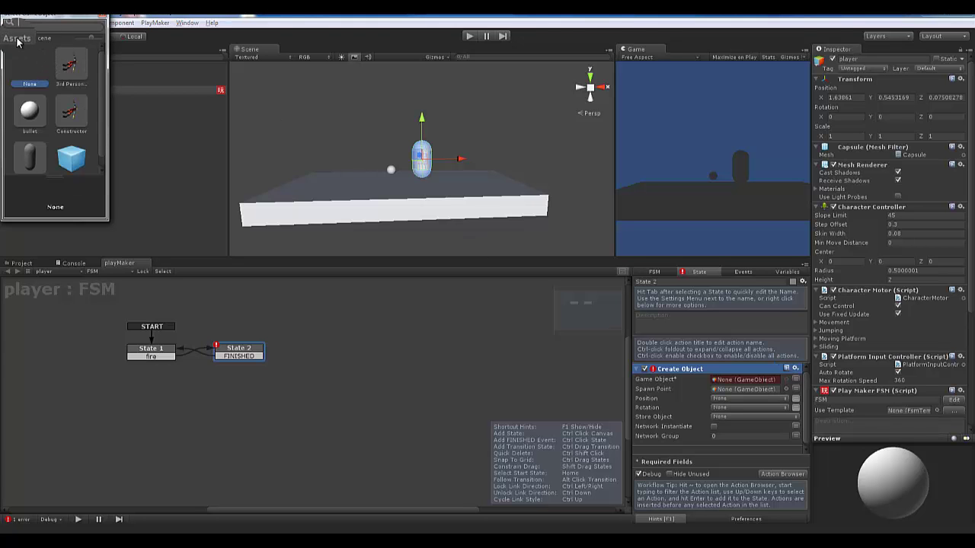
pyautogui.click(44, 37)
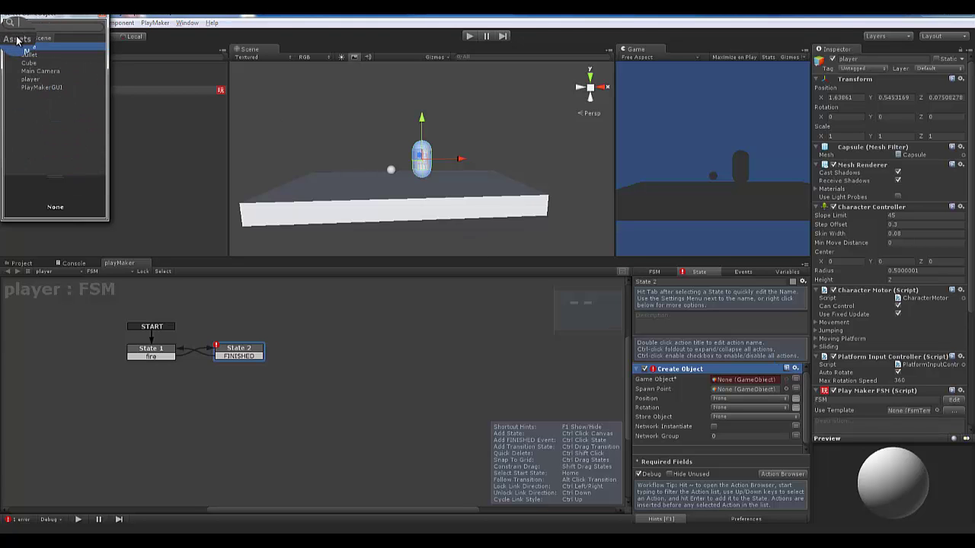
pyautogui.click(17, 38)
pyautogui.scroll(-1, 28, 96)
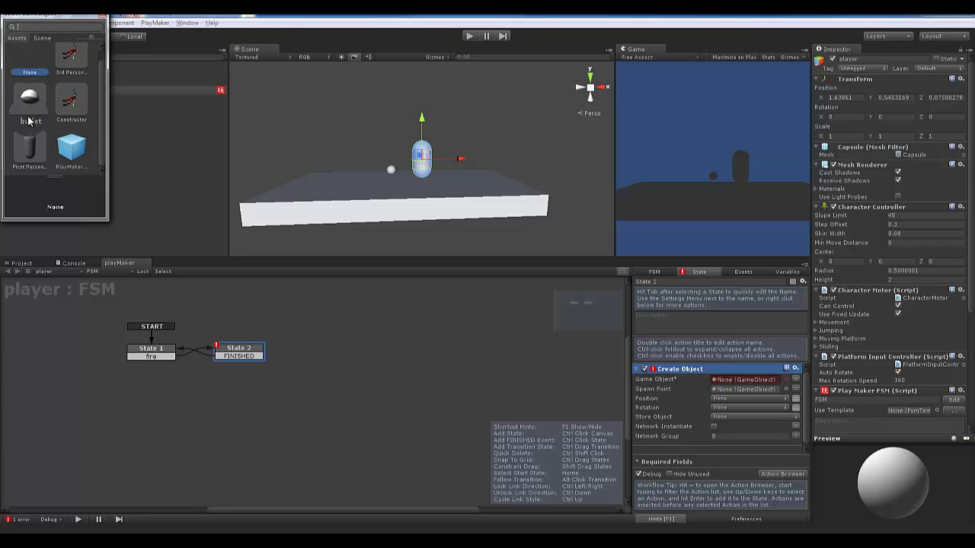
pyautogui.click(28, 99)
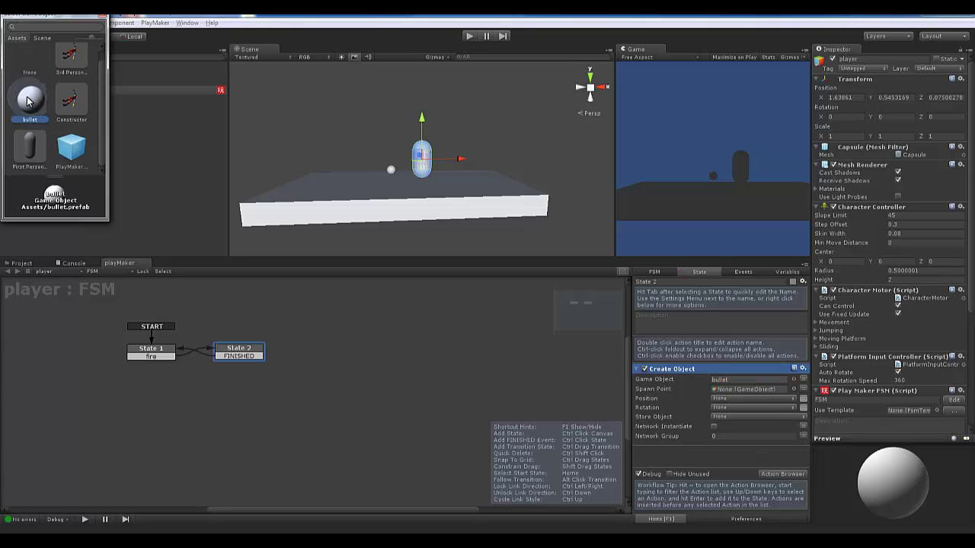
pyautogui.click(45, 38)
pyautogui.click(23, 40)
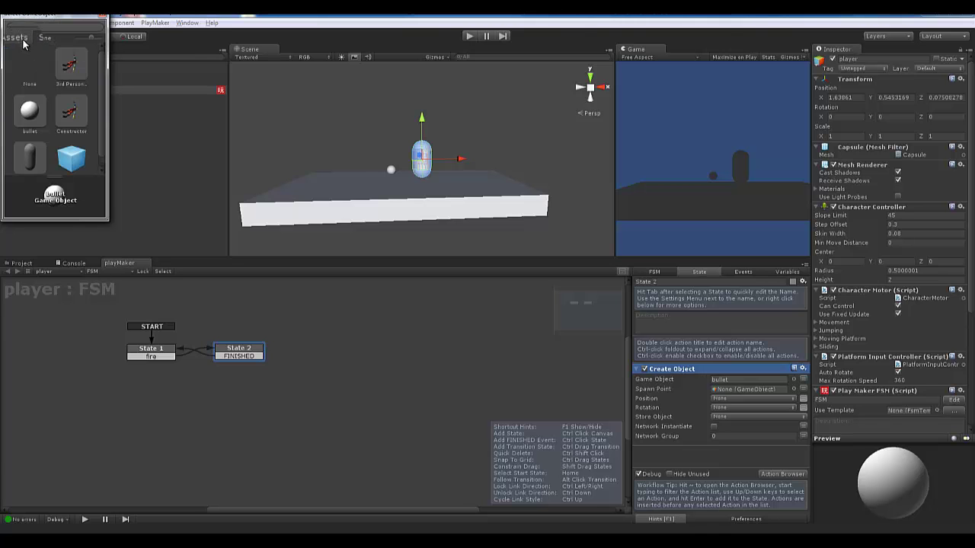
pyautogui.doubleClick(30, 115)
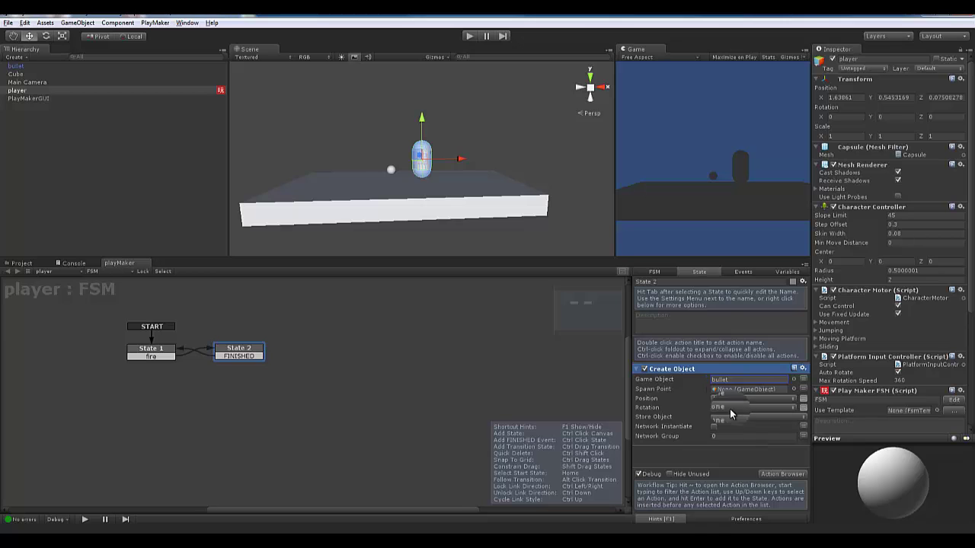
# Run the scene and fire repeatedly to test bullet creation, ending play mode when done
pyautogui.click(477, 108)
pyautogui.click(469, 36)
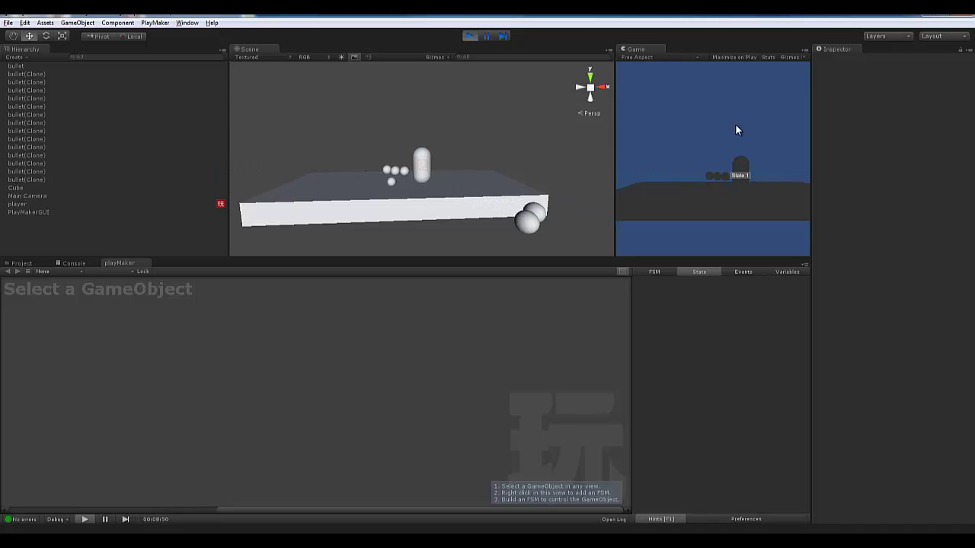
pyautogui.click(468, 37)
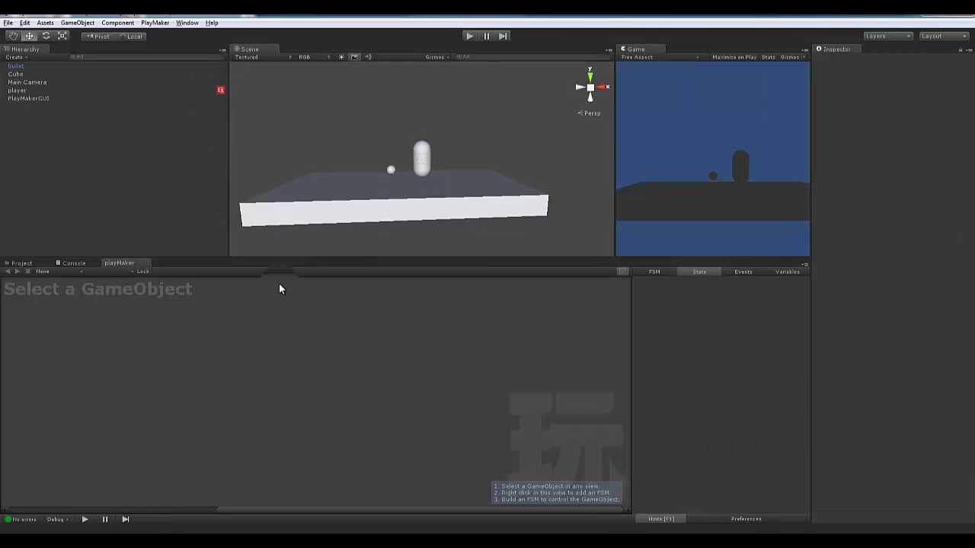
pyautogui.click(16, 90)
pyautogui.click(119, 170)
pyautogui.click(412, 153)
pyautogui.click(729, 388)
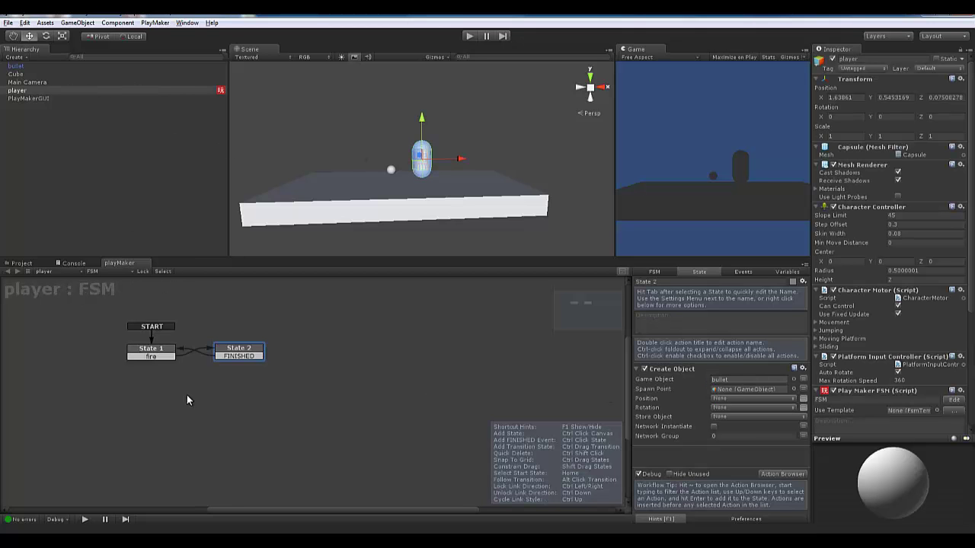
pyautogui.click(23, 90)
pyautogui.click(51, 131)
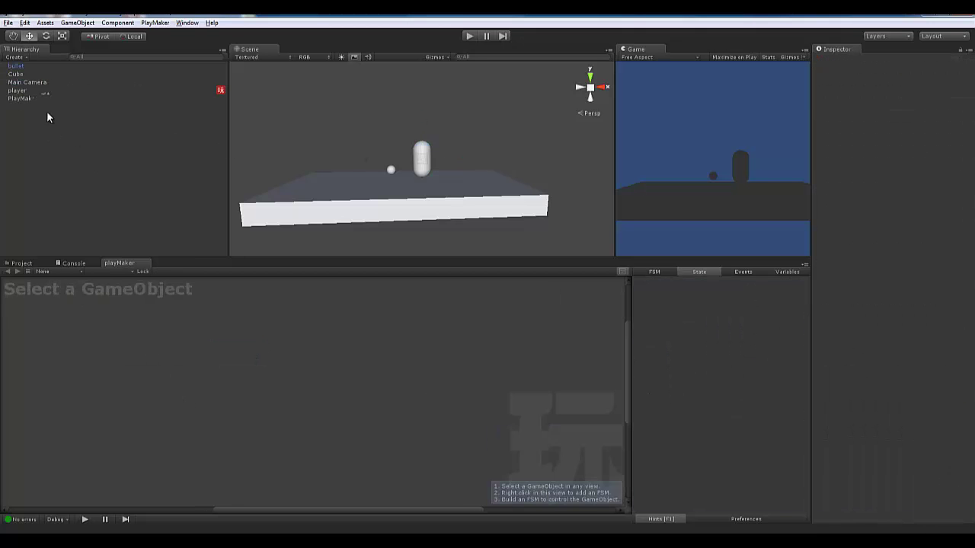
# Create an empty game object and name it SpawnPt
pyautogui.click(78, 22)
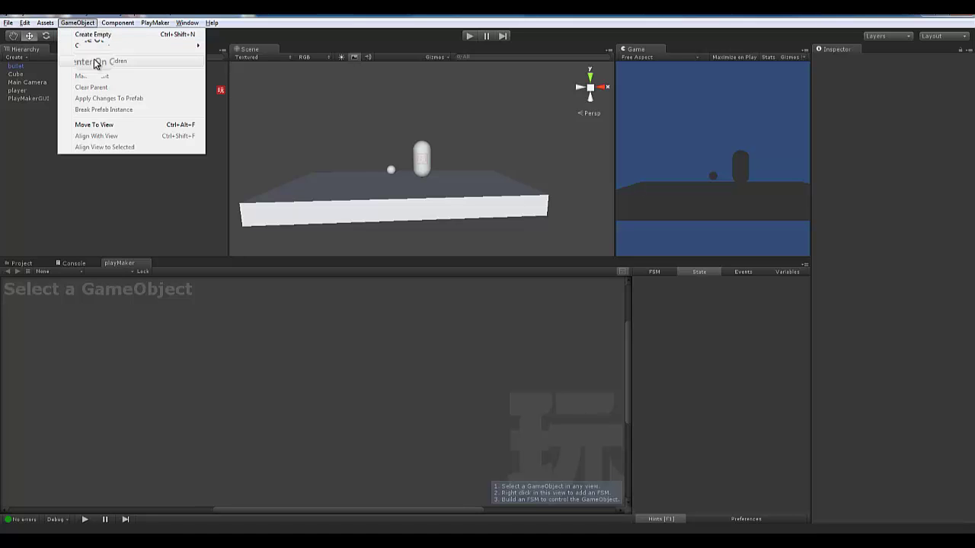
pyautogui.click(91, 34)
pyautogui.click(26, 82)
pyautogui.click(896, 59)
pyautogui.write('Sp')
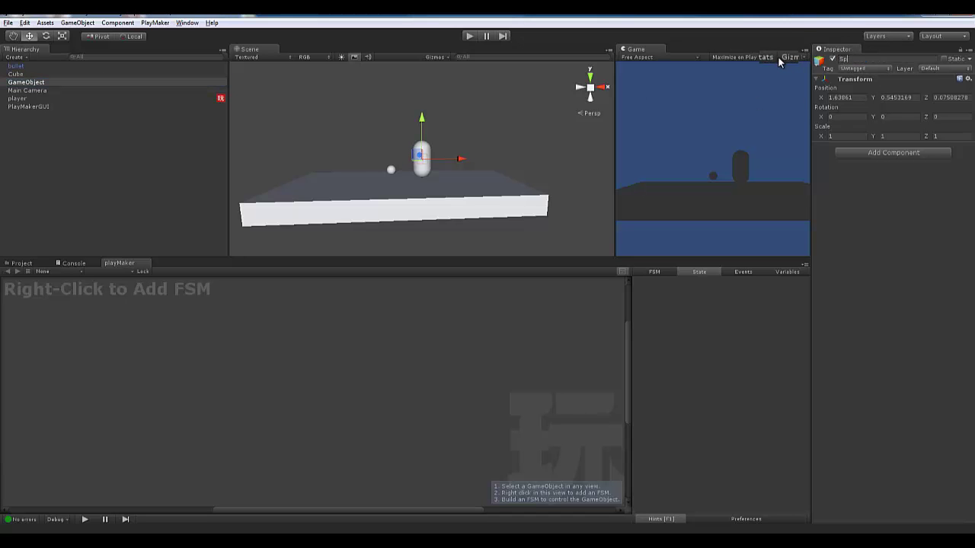
pyautogui.write('awnPt')
pyautogui.press('Return')
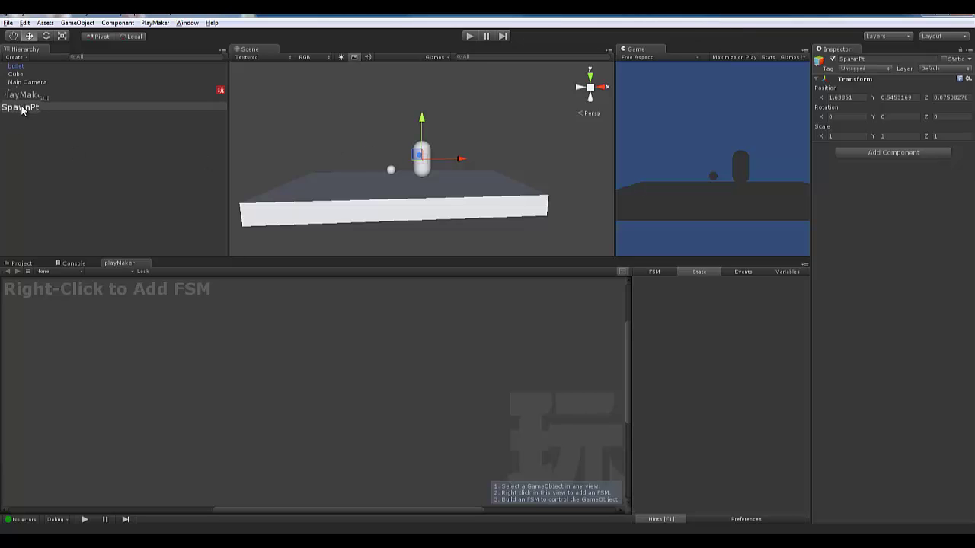
# Make SpawnPt a child of the player and expand the player's hierarchy
pyautogui.moveTo(20, 108); pyautogui.dragTo(22, 91)
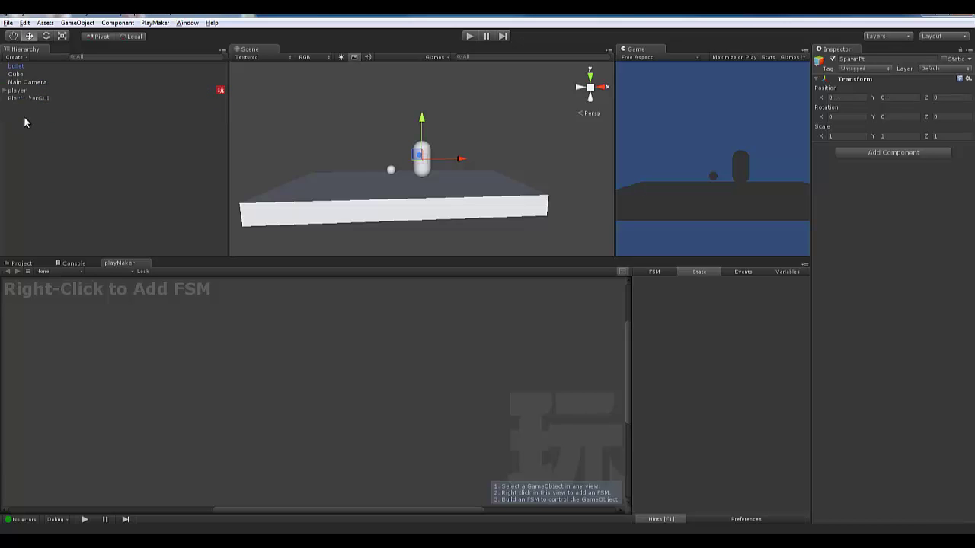
pyautogui.click(17, 92)
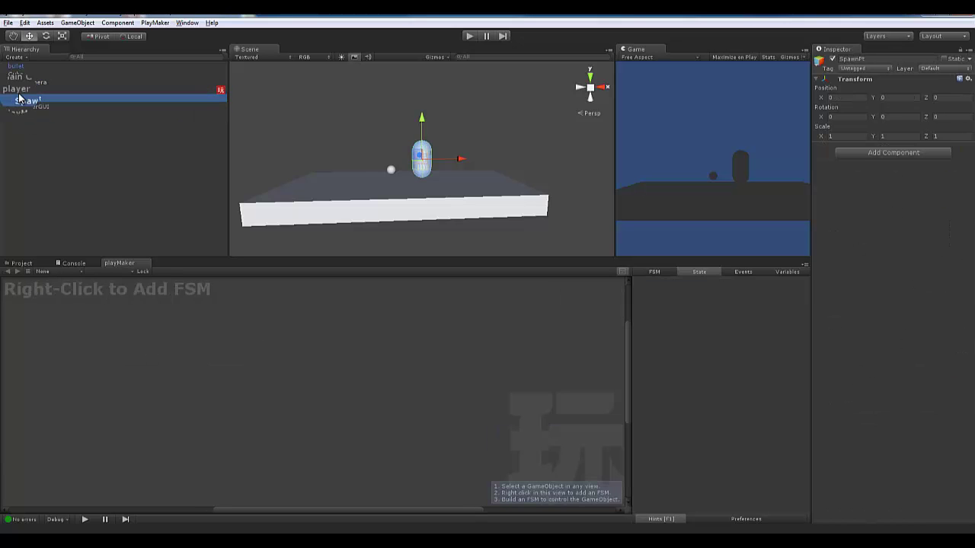
pyautogui.click(46, 99)
pyautogui.click(90, 91)
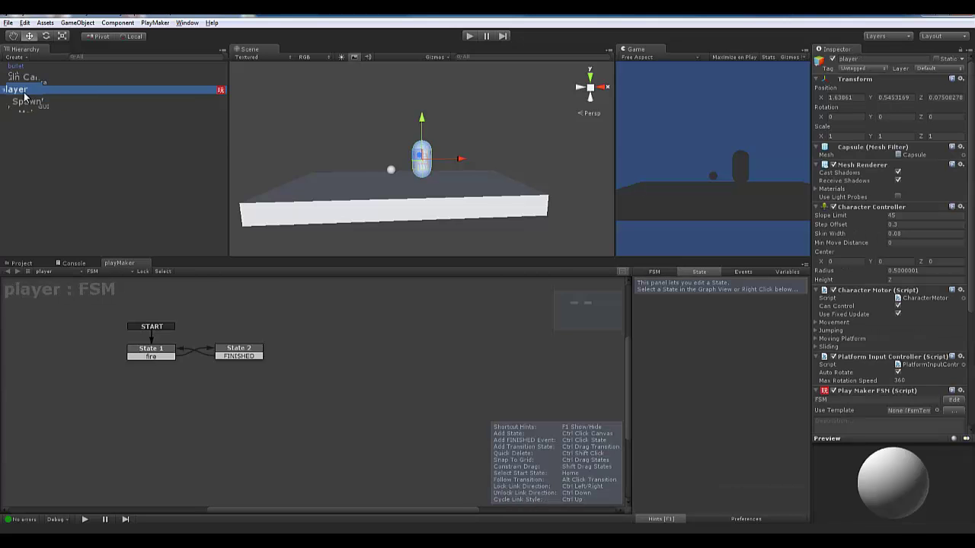
# Move SpawnPt a short distance away from the player along the X axis, keeping its other coordinates at 0
pyautogui.click(46, 99)
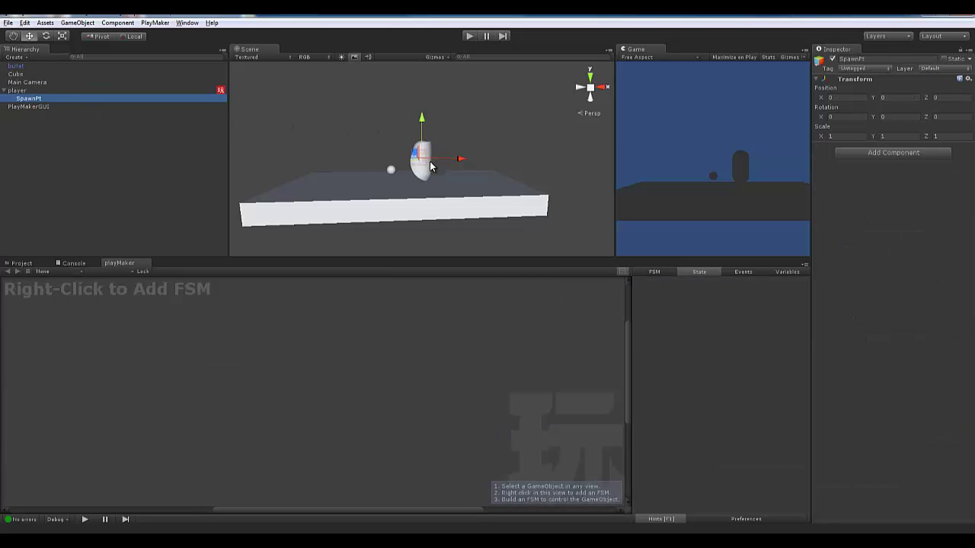
pyautogui.scroll(-3, 429, 161)
pyautogui.keyDown('alt'); pyautogui.moveTo(421, 170); pyautogui.dragTo(492, 214); pyautogui.keyUp('alt')
pyautogui.click(34, 83)
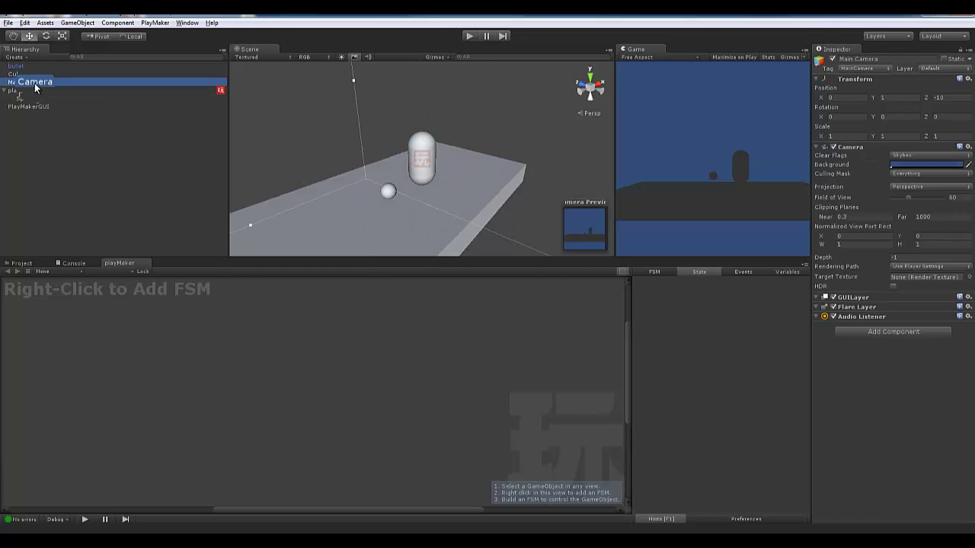
pyautogui.click(32, 91)
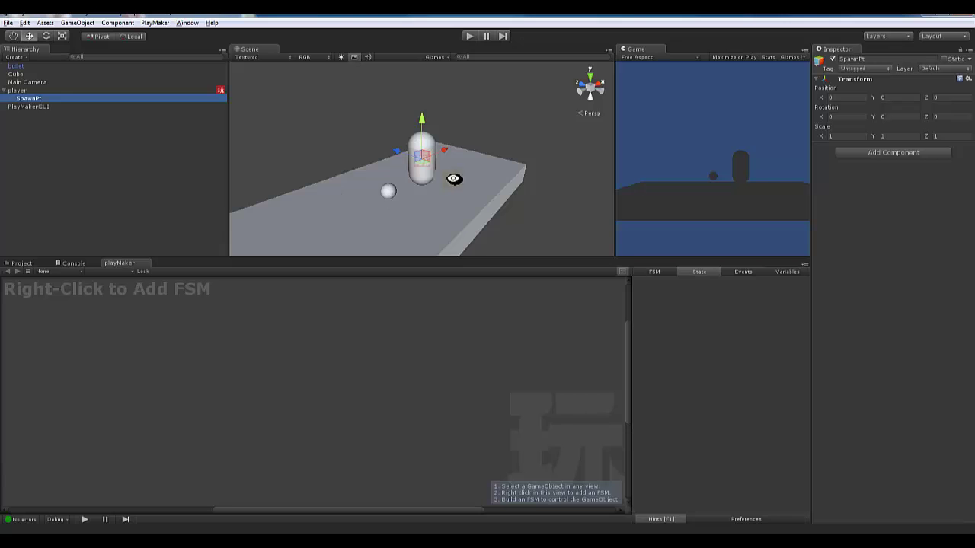
pyautogui.keyDown('alt'); pyautogui.moveTo(453, 179); pyautogui.dragTo(492, 165); pyautogui.keyUp('alt')
pyautogui.click(344, 113)
pyautogui.keyDown('alt'); pyautogui.moveTo(343, 113); pyautogui.dragTo(474, 163); pyautogui.keyUp('alt')
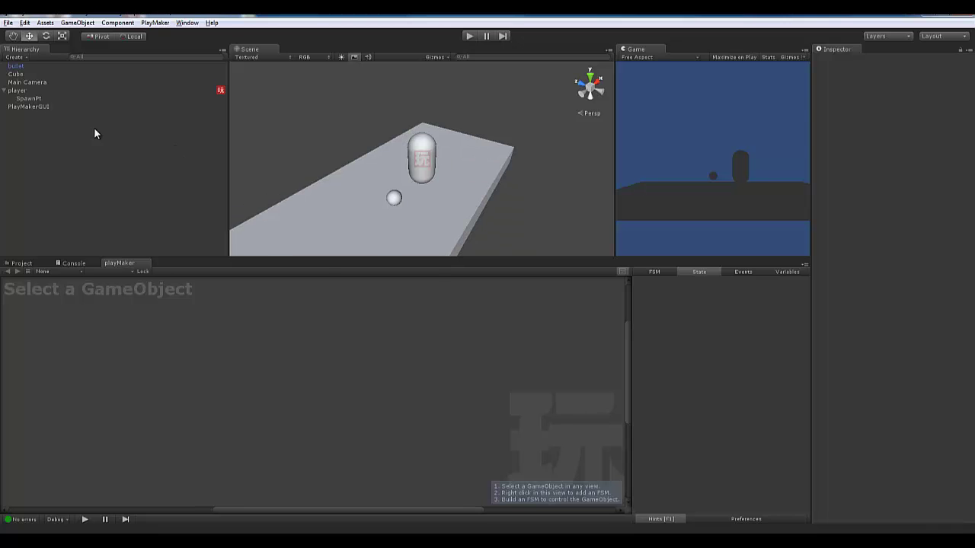
pyautogui.click(13, 92)
pyautogui.click(24, 98)
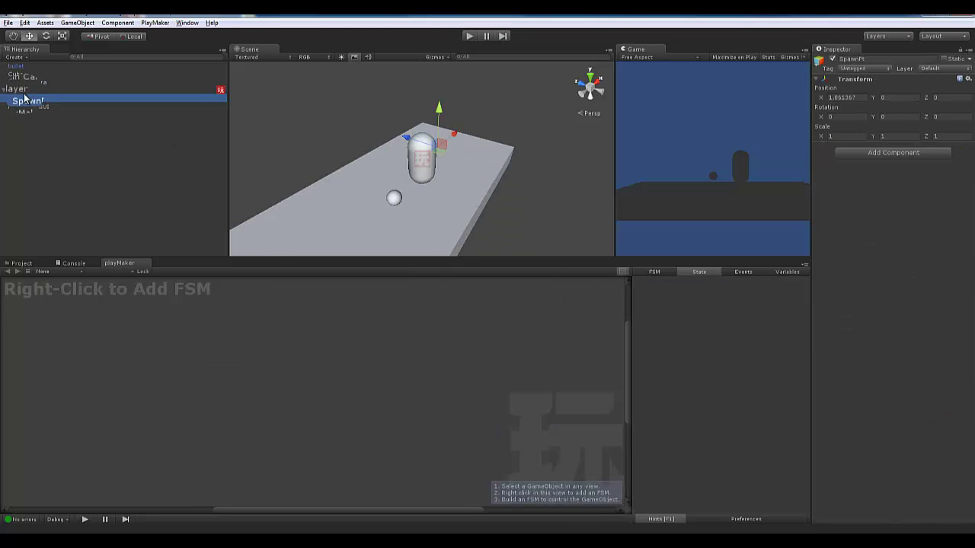
# Run the scene twice, moving the player left and right to check how SpawnPt follows it, and end play mode each time
pyautogui.click(469, 36)
pyautogui.press('Left')
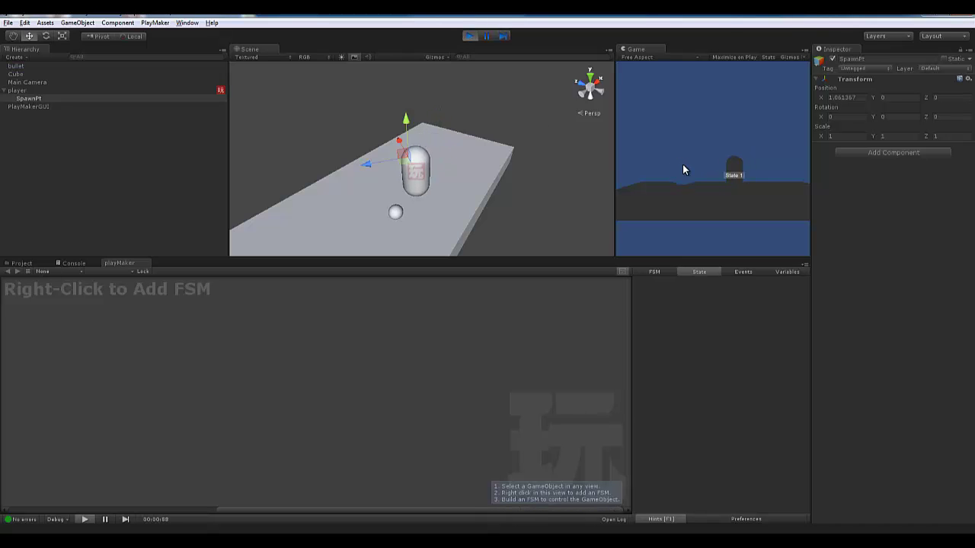
pyautogui.press('Right')
pyautogui.press('Left')
pyautogui.press('Right')
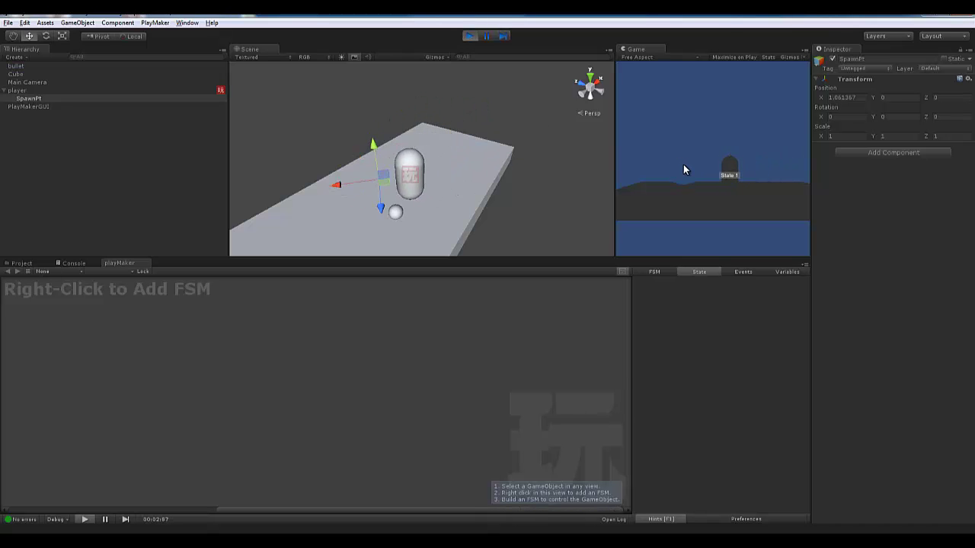
pyautogui.press('Left')
pyautogui.press('Right')
pyautogui.press('Left')
pyautogui.press('Right')
pyautogui.press('Left')
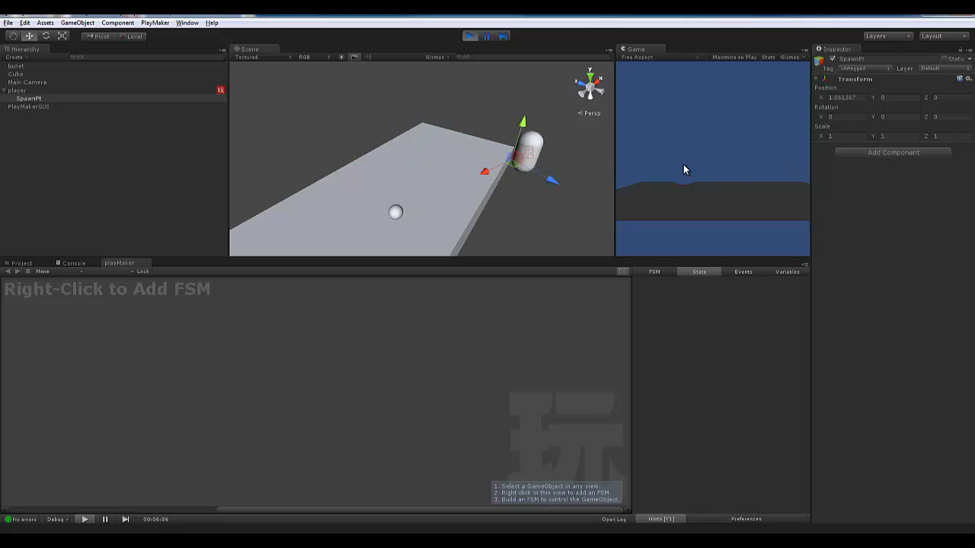
pyautogui.click(468, 37)
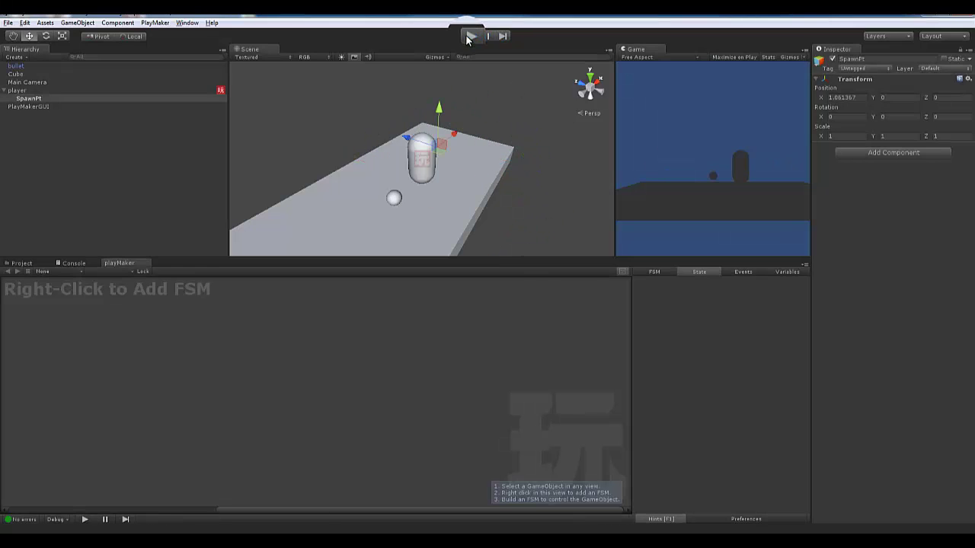
pyautogui.hotkey('ctrl', 'p')
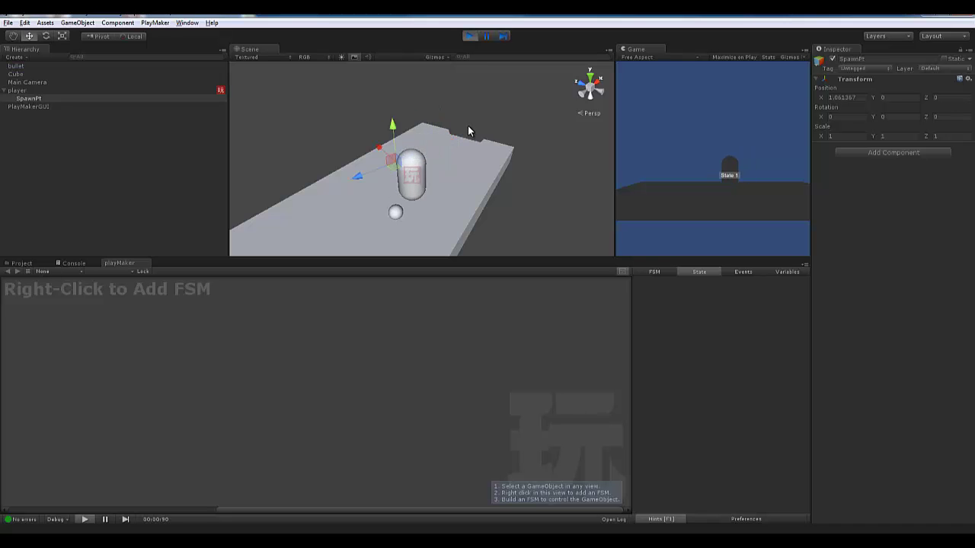
pyautogui.press('Left')
pyautogui.press('Right')
pyautogui.press('Left')
pyautogui.press('Right')
pyautogui.press('Left')
pyautogui.press('Right')
pyautogui.press('Left')
pyautogui.press('Right')
pyautogui.press('Left')
pyautogui.press('Right')
pyautogui.press('Left')
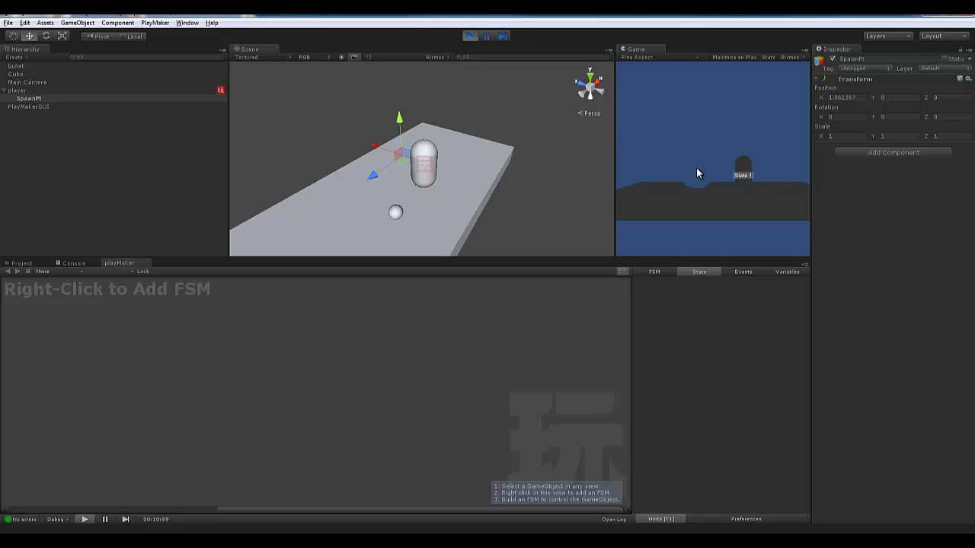
pyautogui.press('Left')
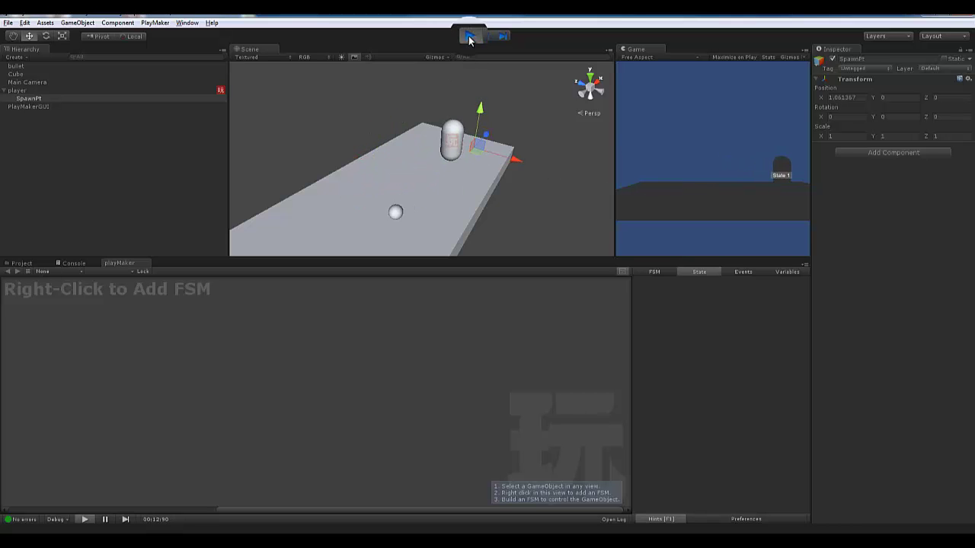
pyautogui.click(469, 35)
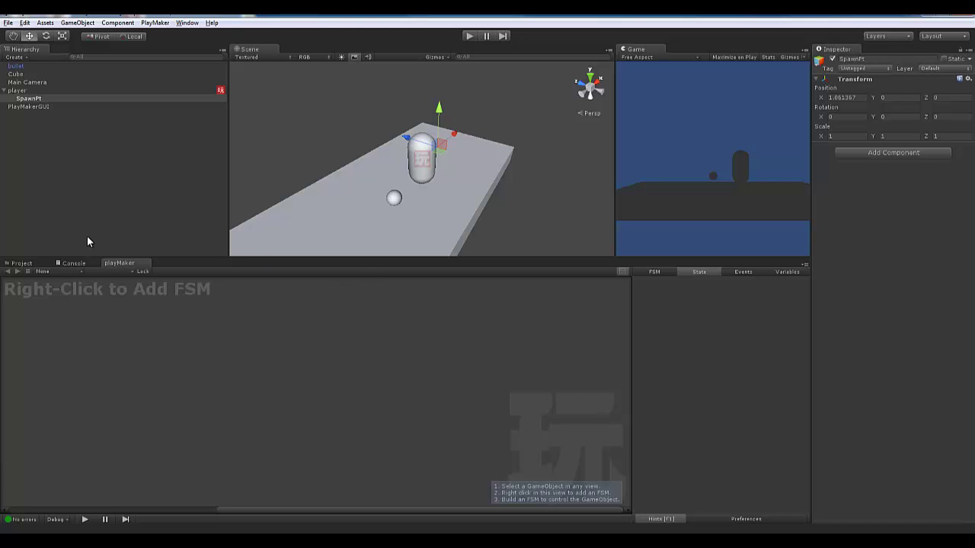
# Set the Spawn Point of State 2's Create Object action on the player to the scene object SpawnPt
pyautogui.click(23, 90)
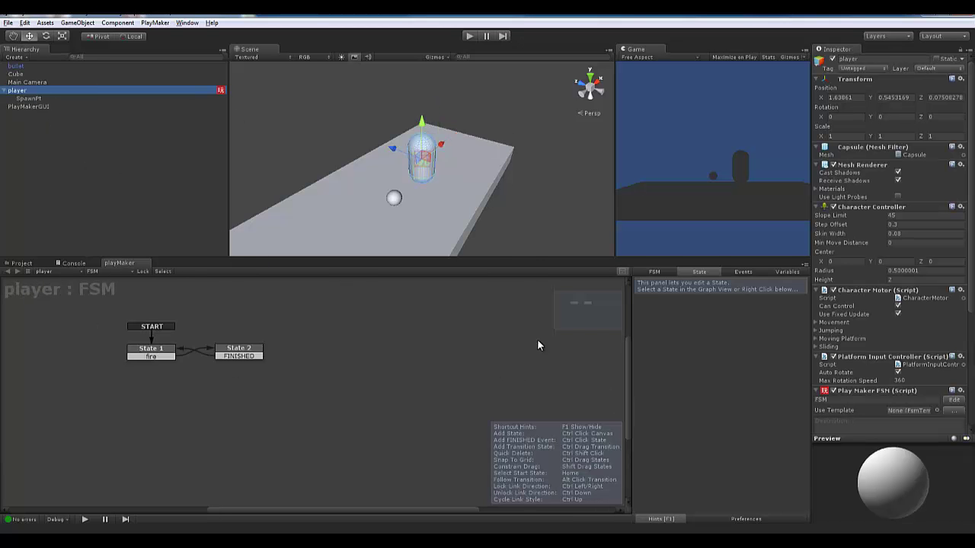
pyautogui.click(262, 354)
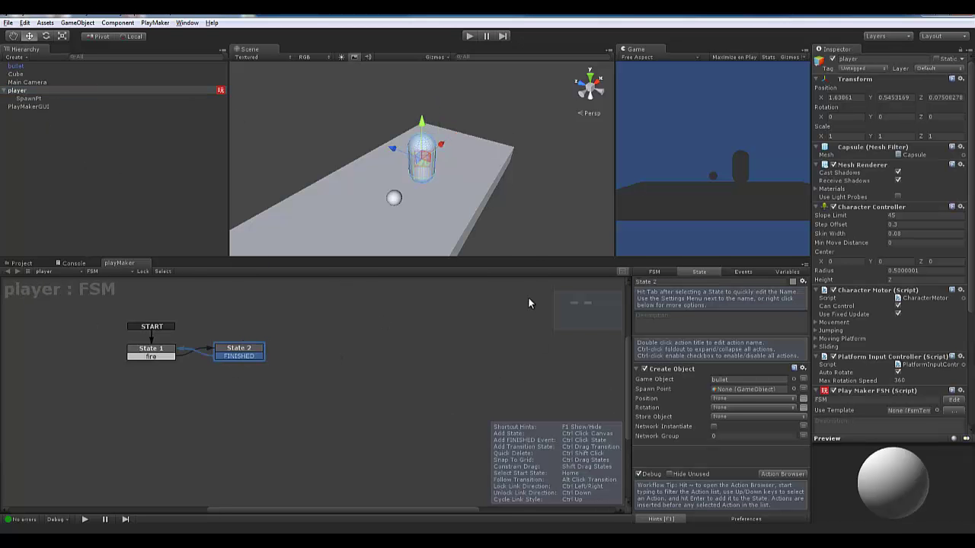
pyautogui.click(794, 388)
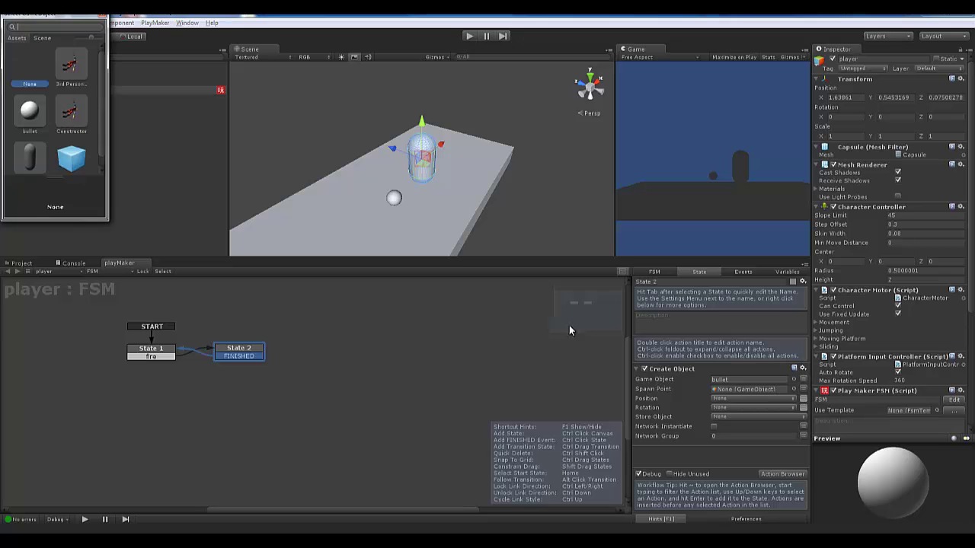
pyautogui.click(42, 37)
pyautogui.click(33, 95)
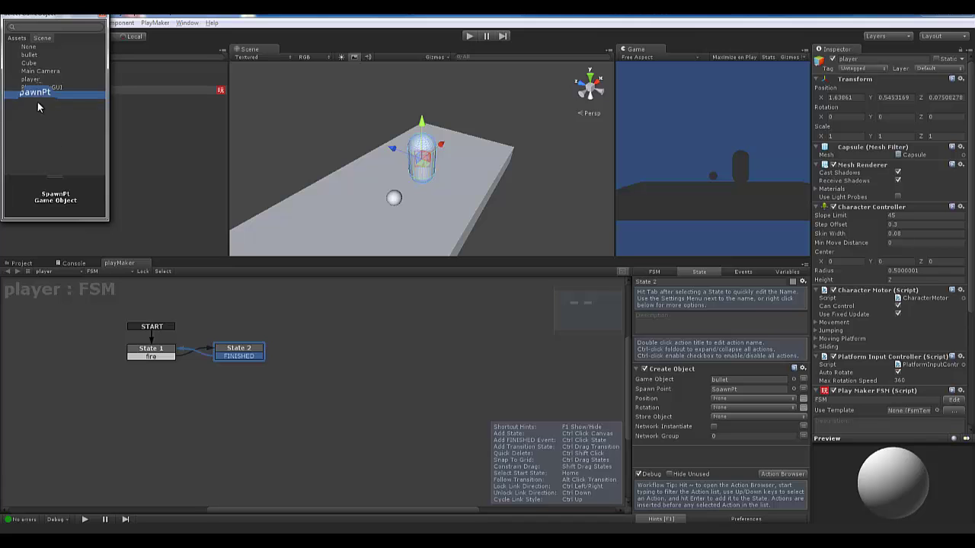
pyautogui.doubleClick(36, 97)
# Run the scene, firing several bullets while moving and turning the player to check the spawn position, and end play mode
pyautogui.click(470, 35)
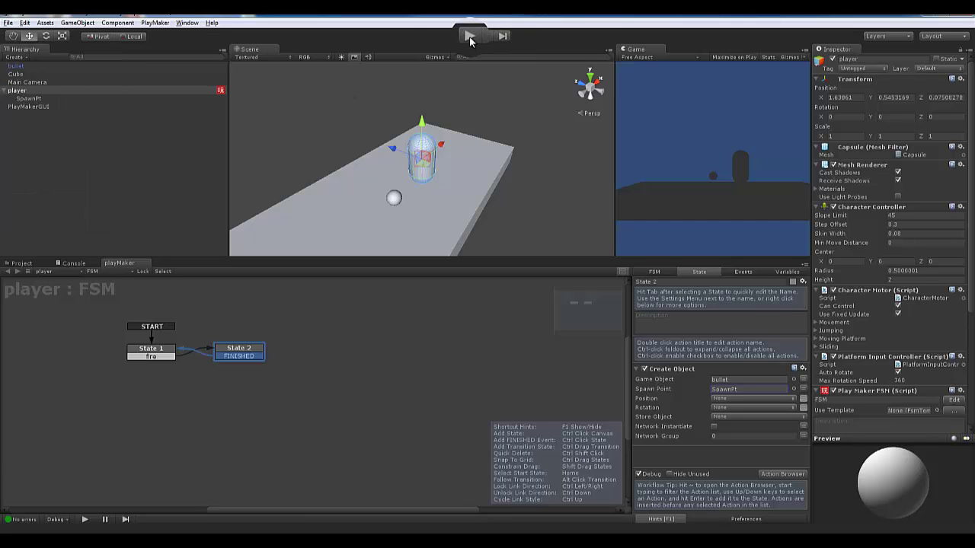
pyautogui.press('z')
pyautogui.press('z')
pyautogui.press('z')
pyautogui.press('z')
pyautogui.press('z')
pyautogui.press('z')
pyautogui.press('z')
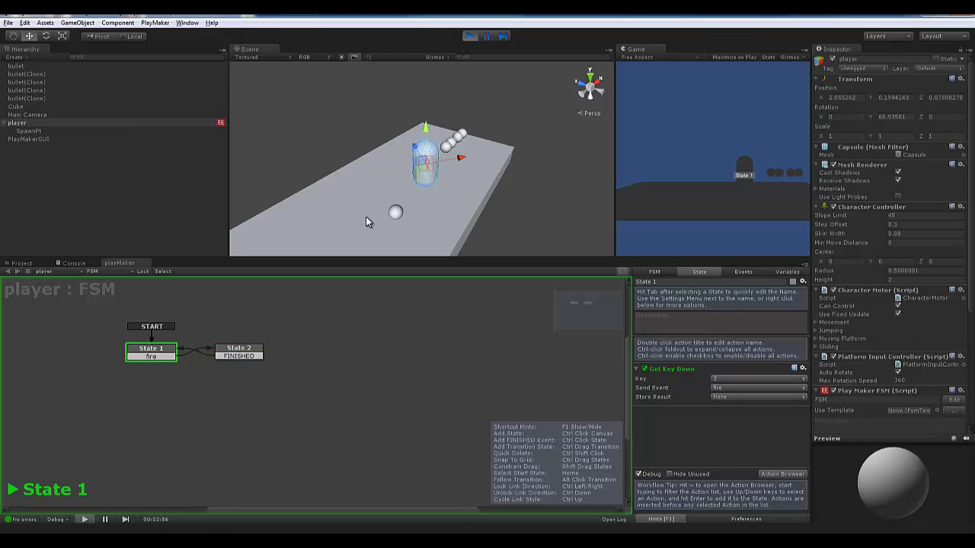
pyautogui.press('z')
pyautogui.press('z')
pyautogui.press('z')
pyautogui.press('z')
pyautogui.press('z')
pyautogui.press('z')
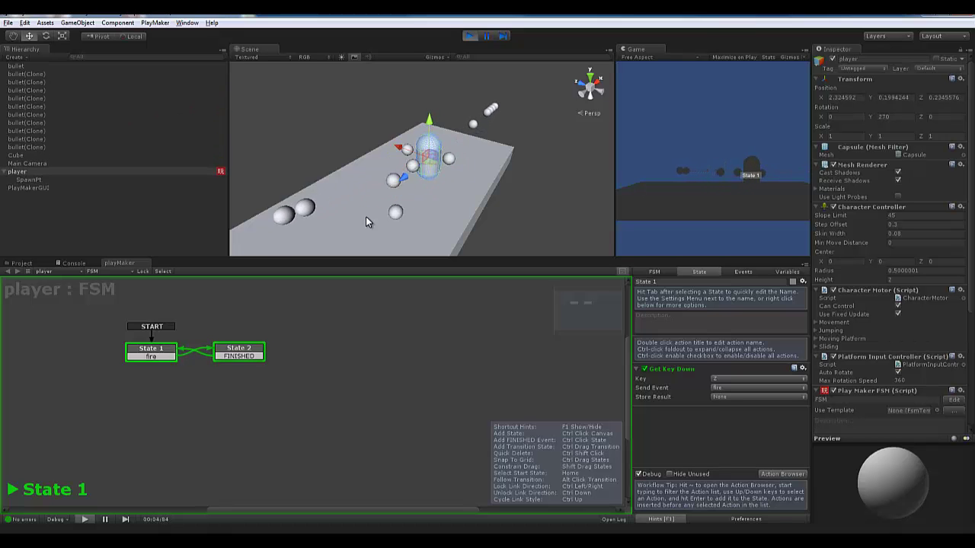
pyautogui.click(469, 36)
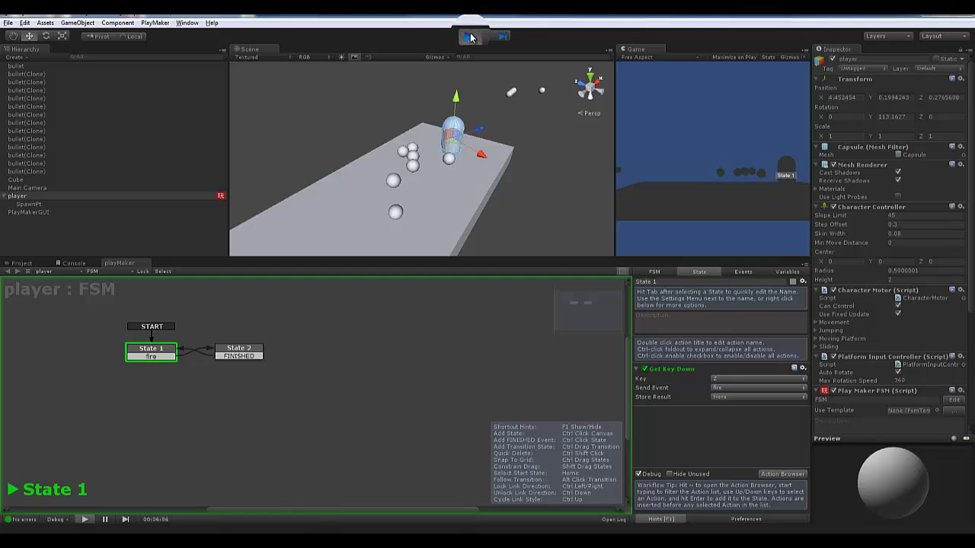
# Raise the scene's bullet object to a Y position of about 3.8, run the scene again and end play mode
pyautogui.click(397, 204)
pyautogui.moveTo(393, 176); pyautogui.dragTo(385, 88)
pyautogui.click(469, 36)
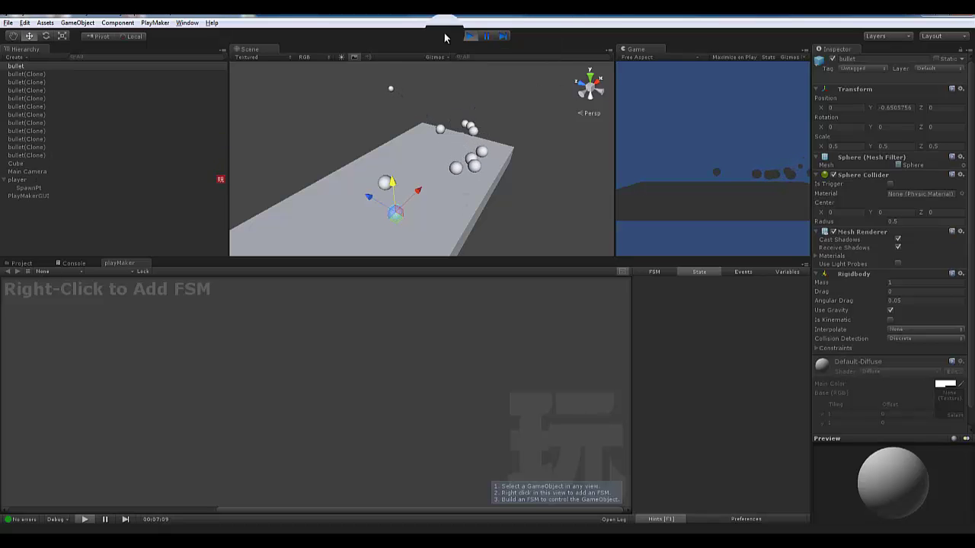
pyautogui.click(470, 35)
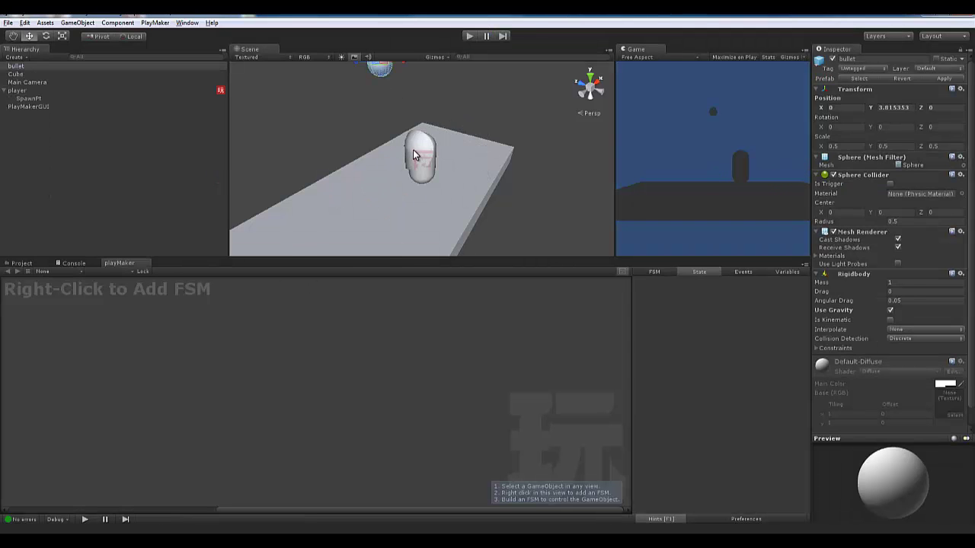
# Add the Physics action Add Force to State 2 of the player's FSM
pyautogui.click(412, 156)
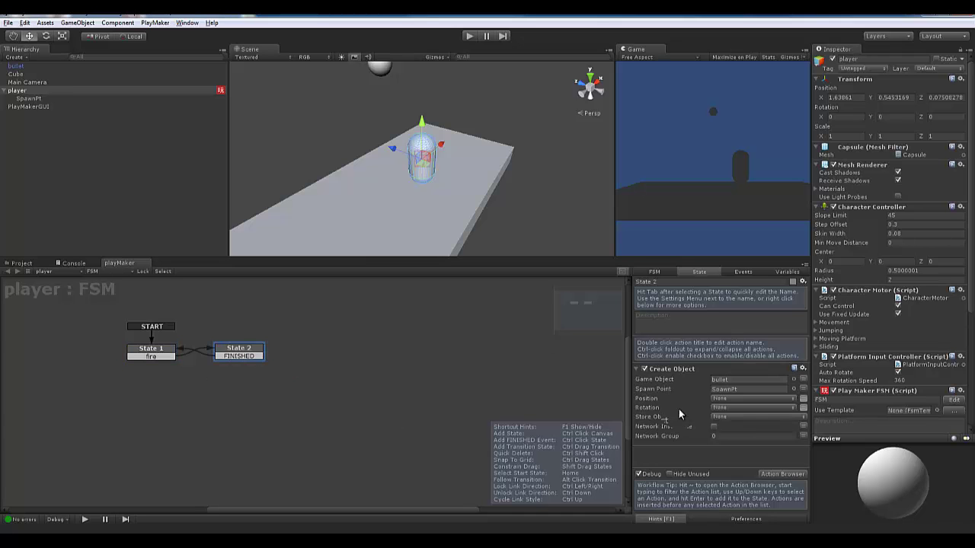
pyautogui.moveTo(684, 411)
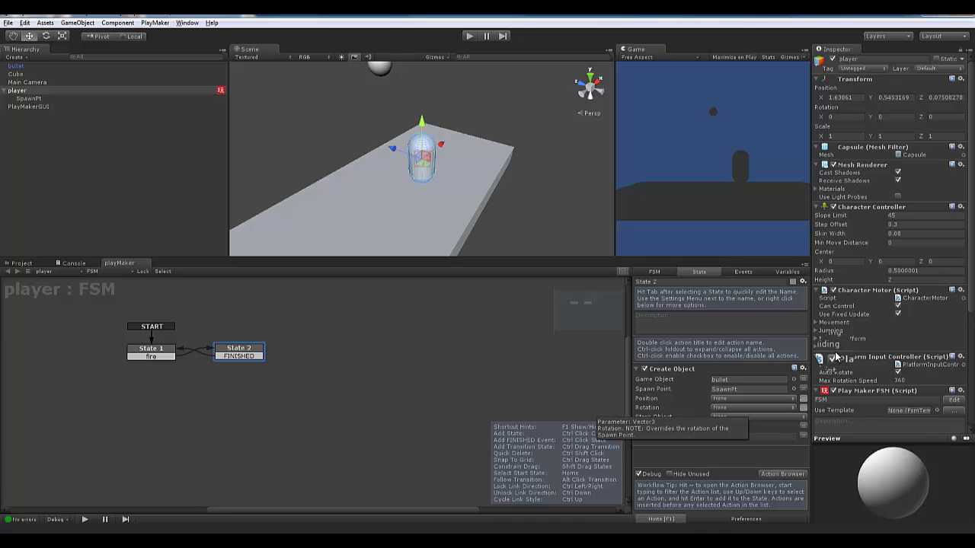
pyautogui.scroll(-3, 897, 343)
pyautogui.scroll(-3, 897, 344)
pyautogui.click(246, 358)
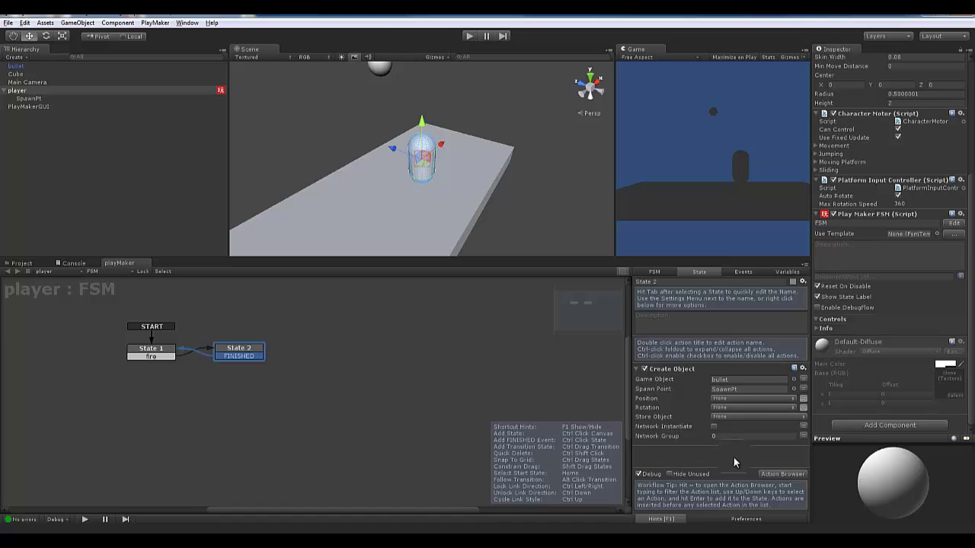
pyautogui.click(783, 474)
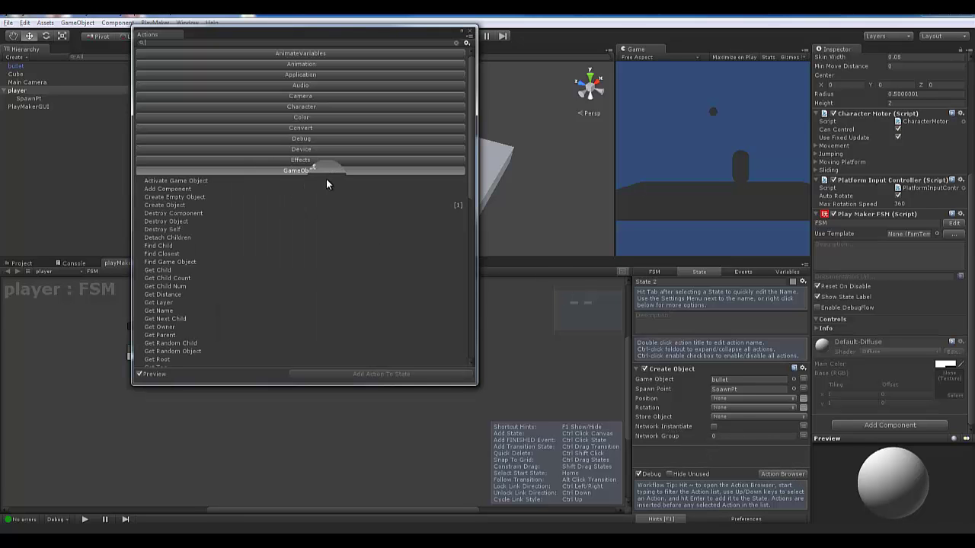
pyautogui.click(387, 171)
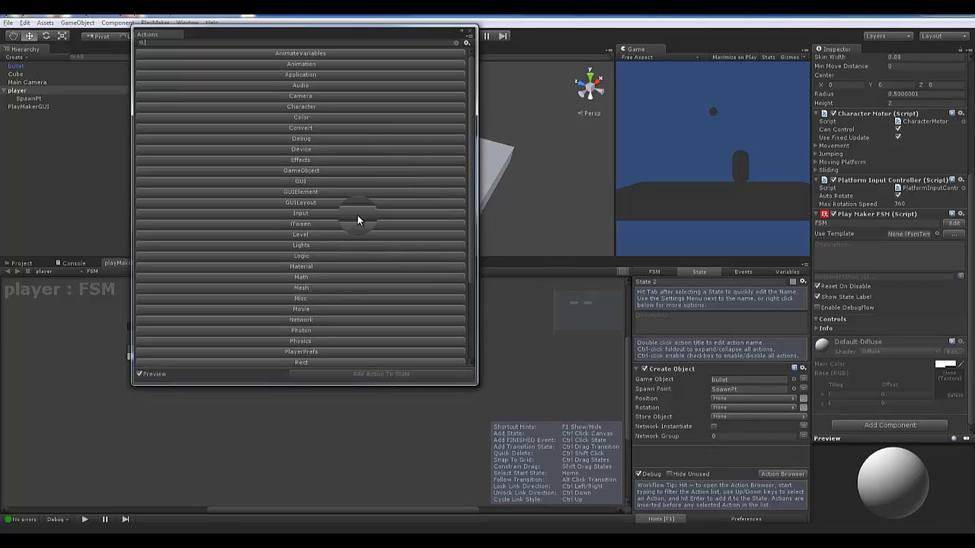
pyautogui.click(300, 341)
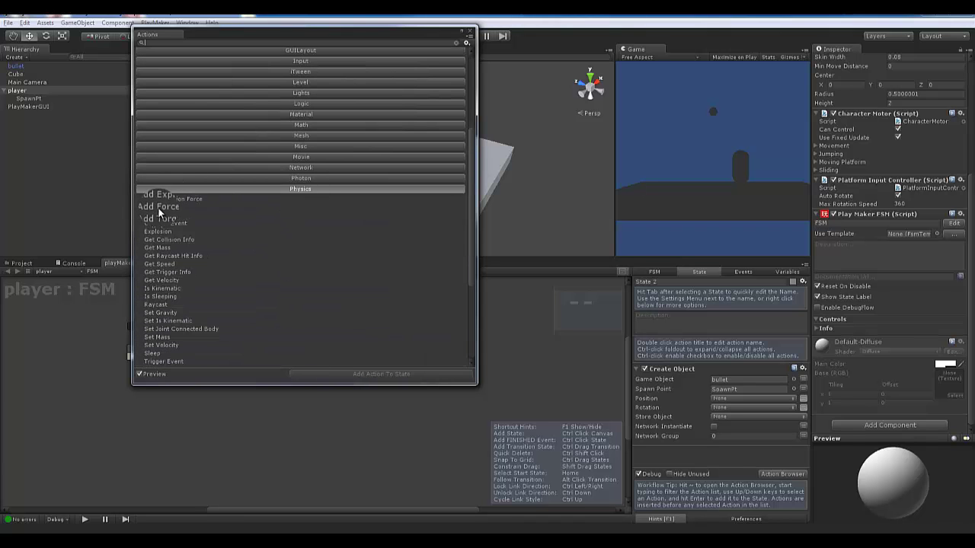
pyautogui.click(158, 207)
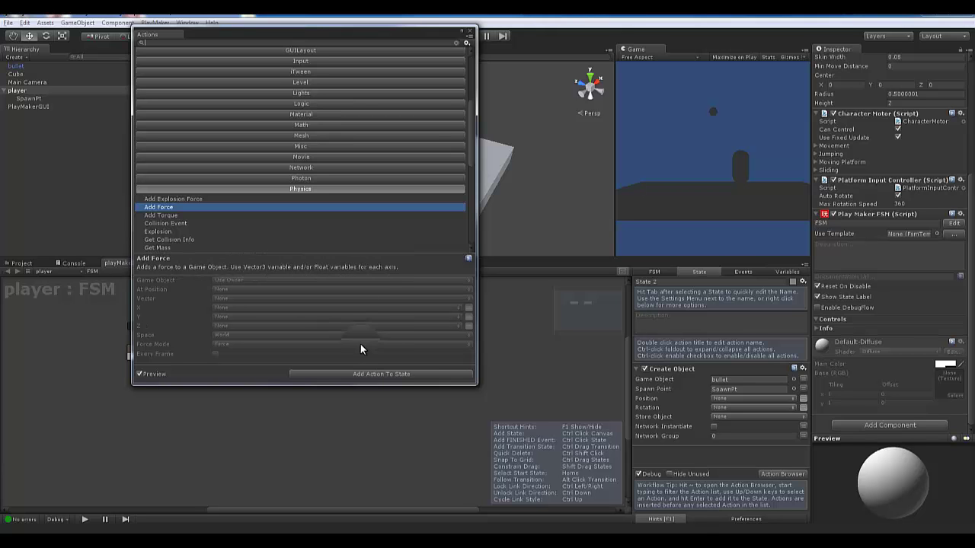
pyautogui.click(381, 374)
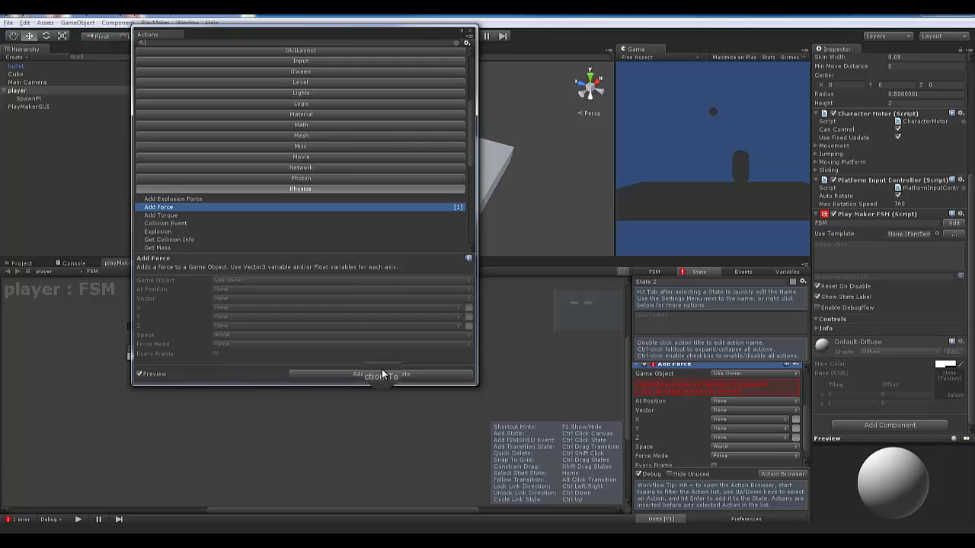
pyautogui.click(469, 31)
# Switch the Game Object option of State 2's Add Force action to Specify Game Object
pyautogui.scroll(3, 735, 414)
pyautogui.scroll(-2, 736, 413)
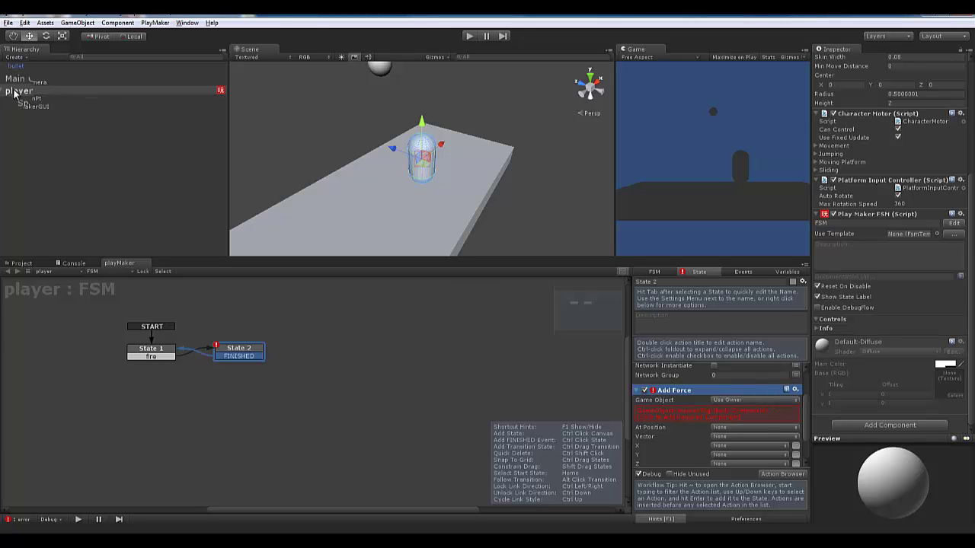
pyautogui.click(735, 400)
pyautogui.click(754, 423)
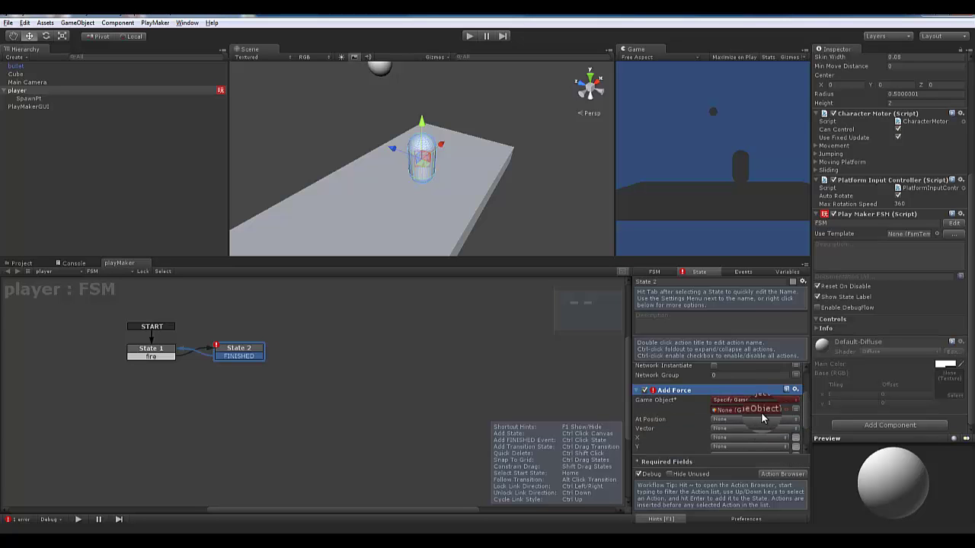
pyautogui.scroll(2, 687, 423)
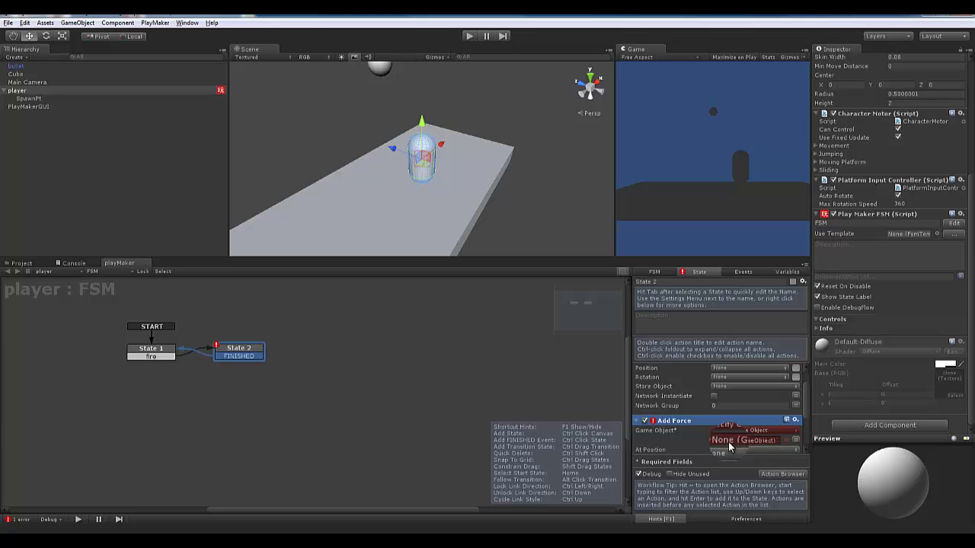
# Assign the bullet prefab from the assets as the Add Force action's game object
pyautogui.click(789, 441)
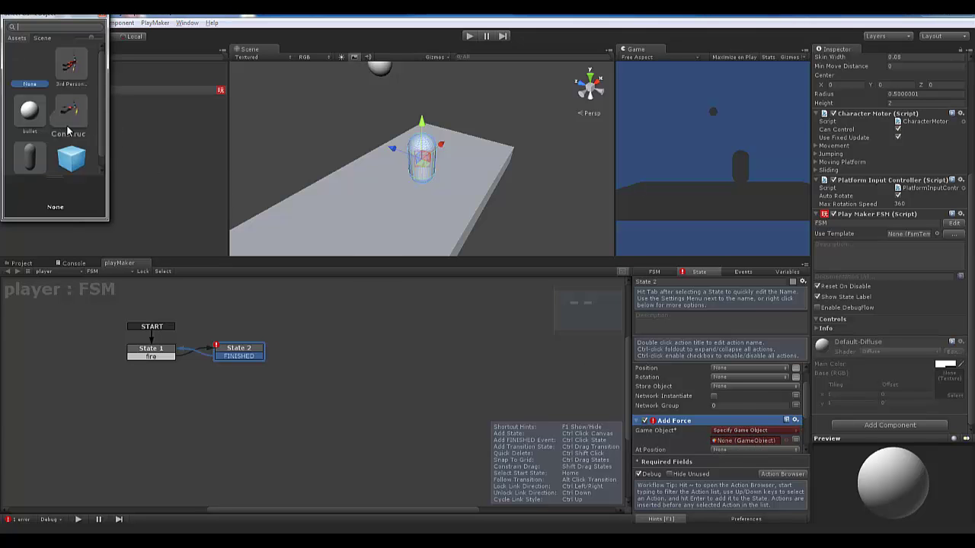
pyautogui.click(29, 110)
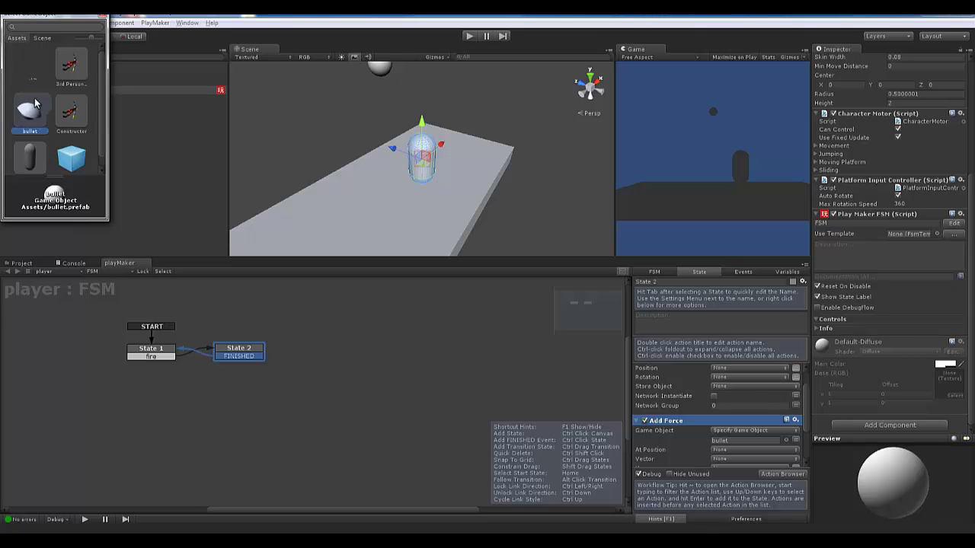
pyautogui.click(44, 37)
pyautogui.click(19, 38)
pyautogui.click(37, 117)
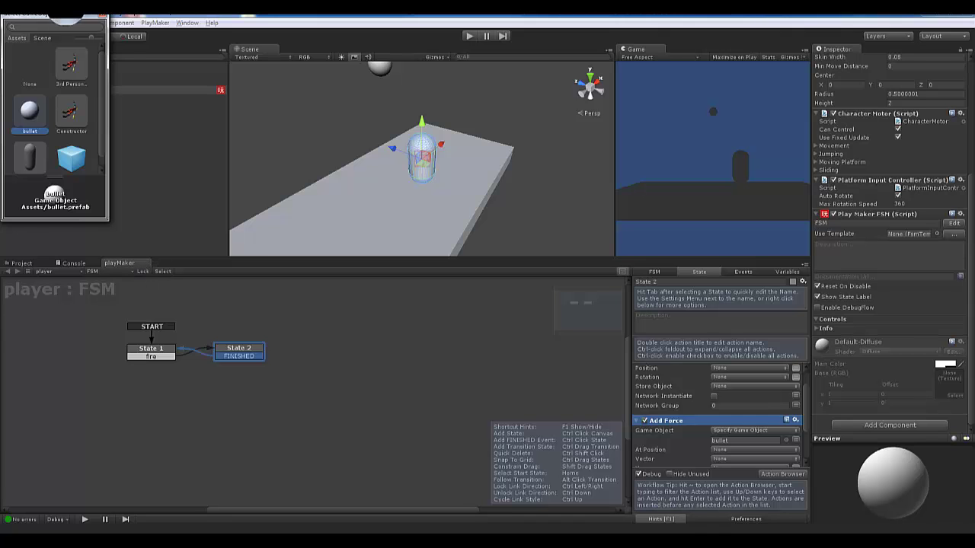
pyautogui.click(103, 18)
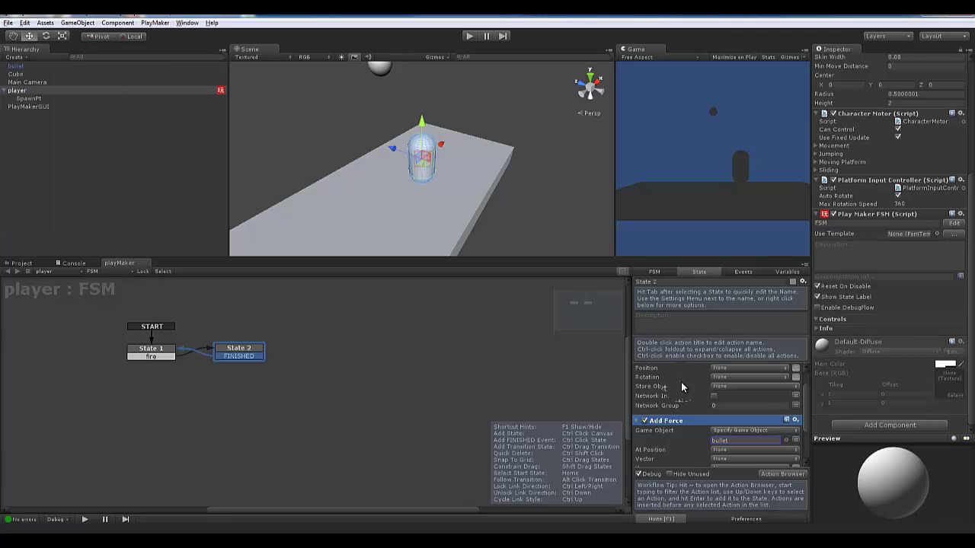
pyautogui.scroll(1, 669, 385)
pyautogui.click(717, 416)
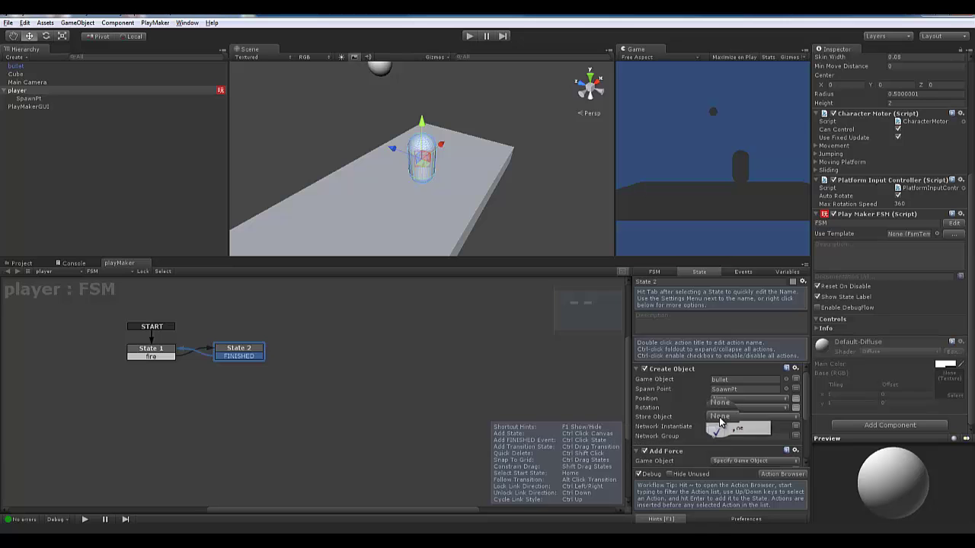
pyautogui.click(681, 419)
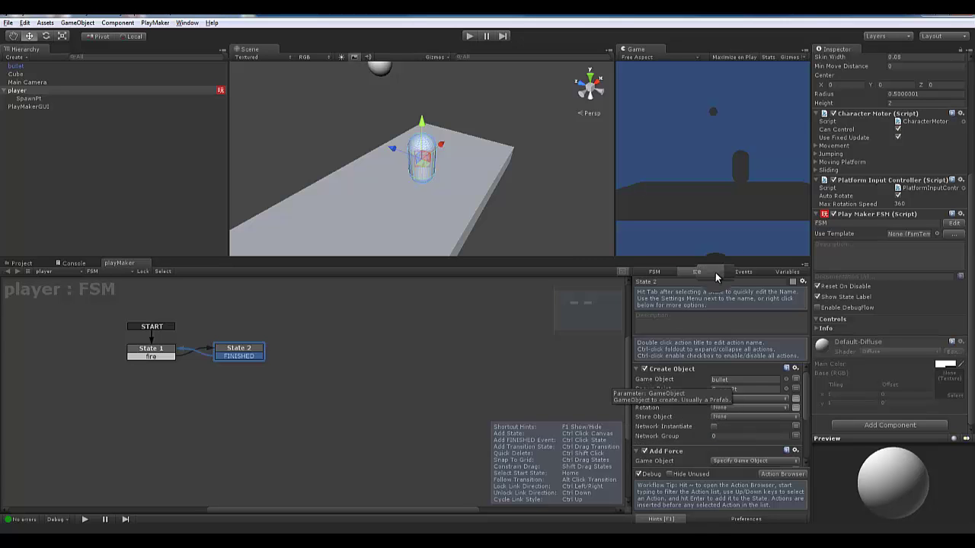
# Create an FSM variable named MyBullet with the type GameObject
pyautogui.click(787, 272)
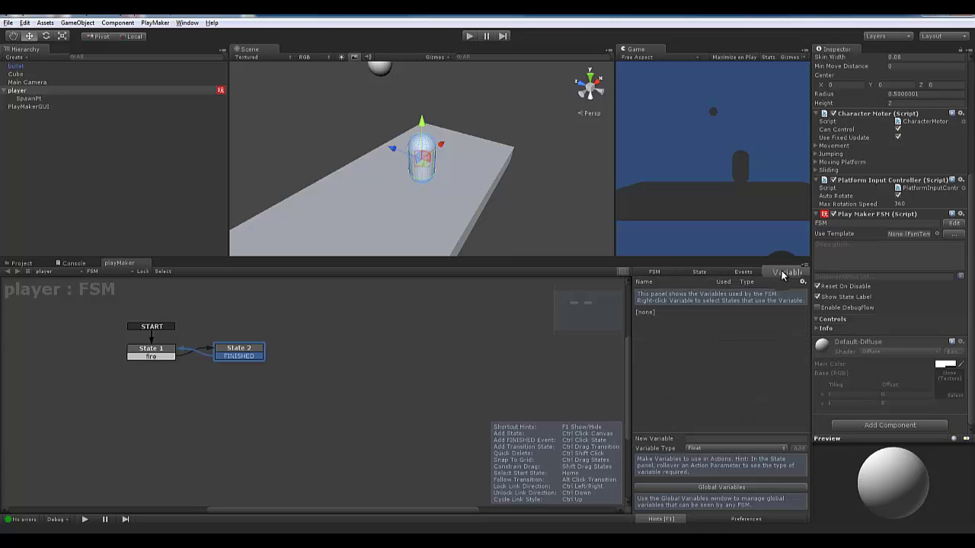
pyautogui.click(698, 436)
pyautogui.write('MyBul')
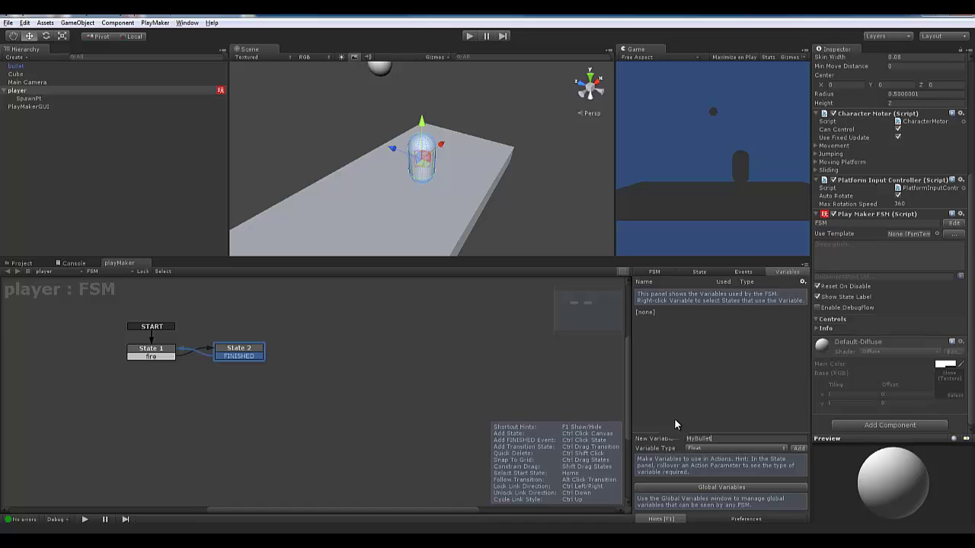
pyautogui.press('Return')
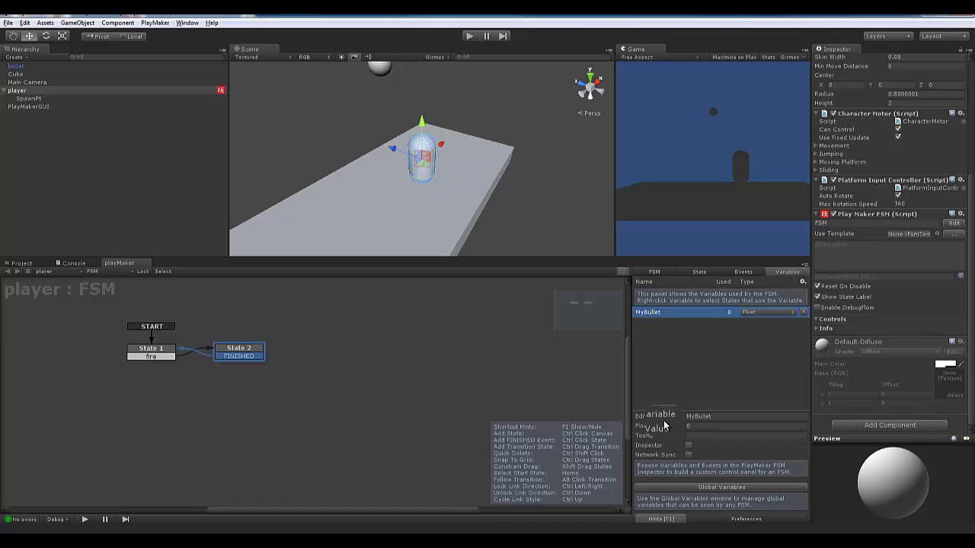
pyautogui.click(758, 315)
pyautogui.click(764, 355)
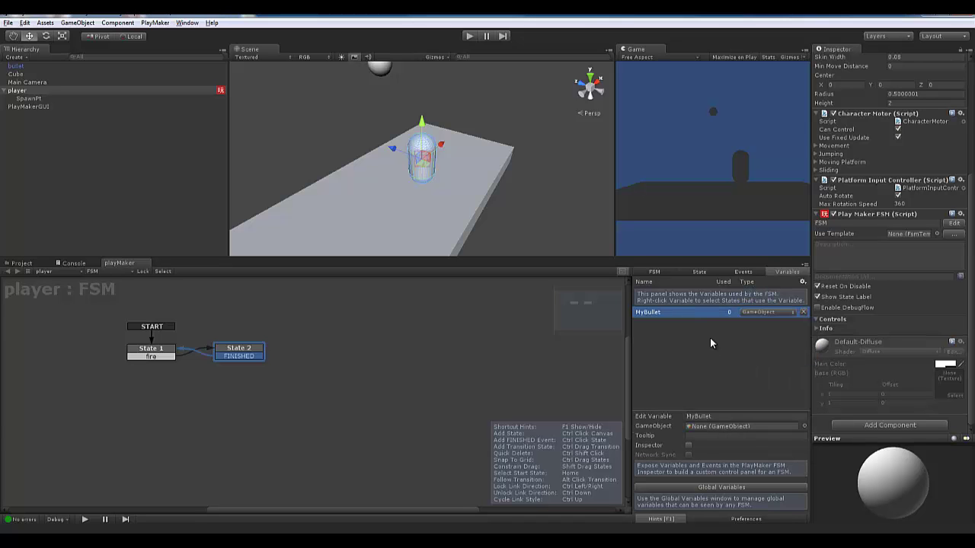
# Store the object made by State 2's Create Object action in the MyBullet variable
pyautogui.click(711, 273)
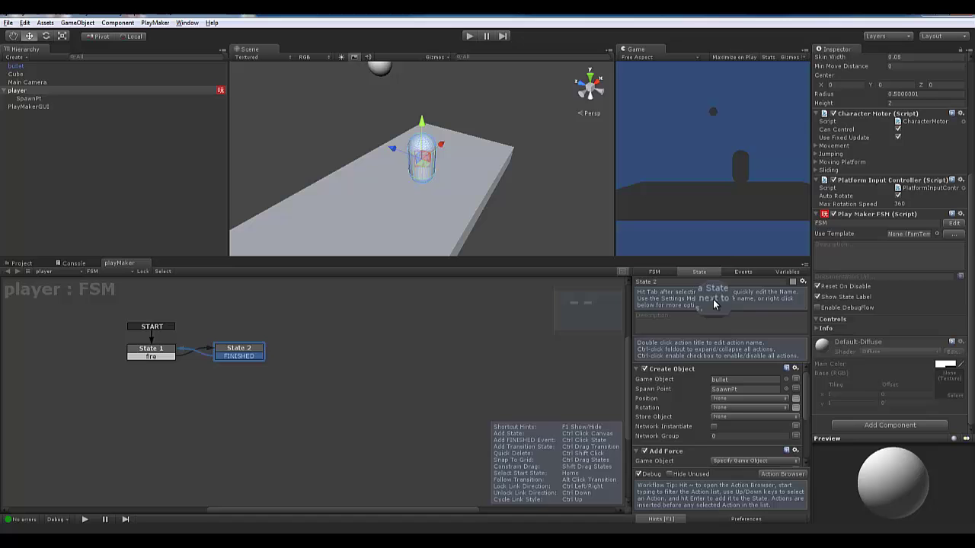
pyautogui.click(713, 418)
pyautogui.click(735, 435)
# Make the Add Force action's game object use a variable and choose MyBullet
pyautogui.scroll(-2, 724, 424)
pyautogui.scroll(-4, 725, 424)
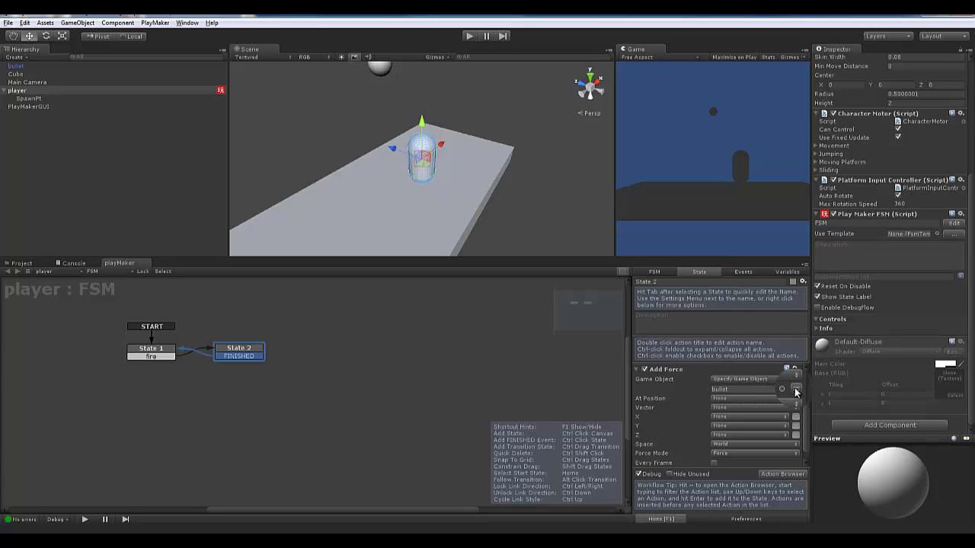
pyautogui.click(796, 390)
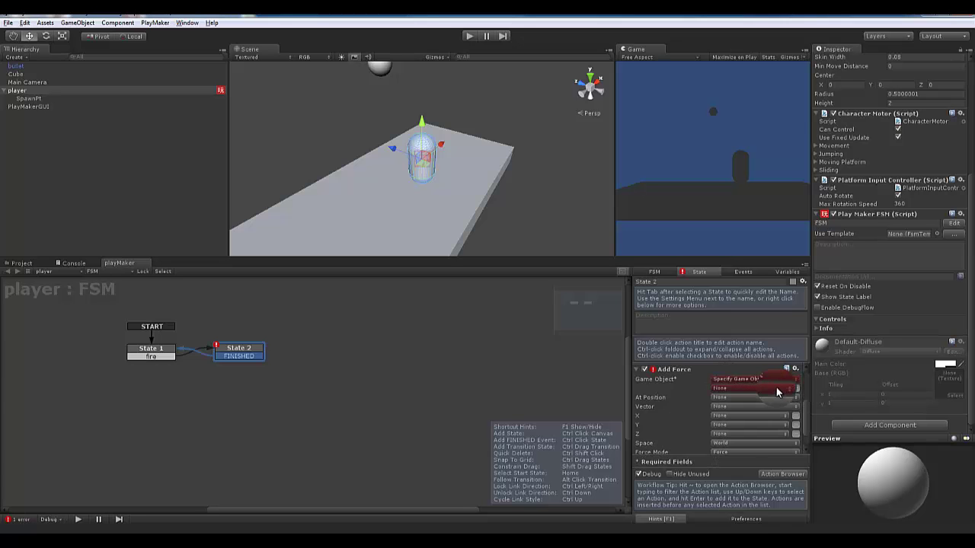
pyautogui.click(777, 387)
pyautogui.click(761, 411)
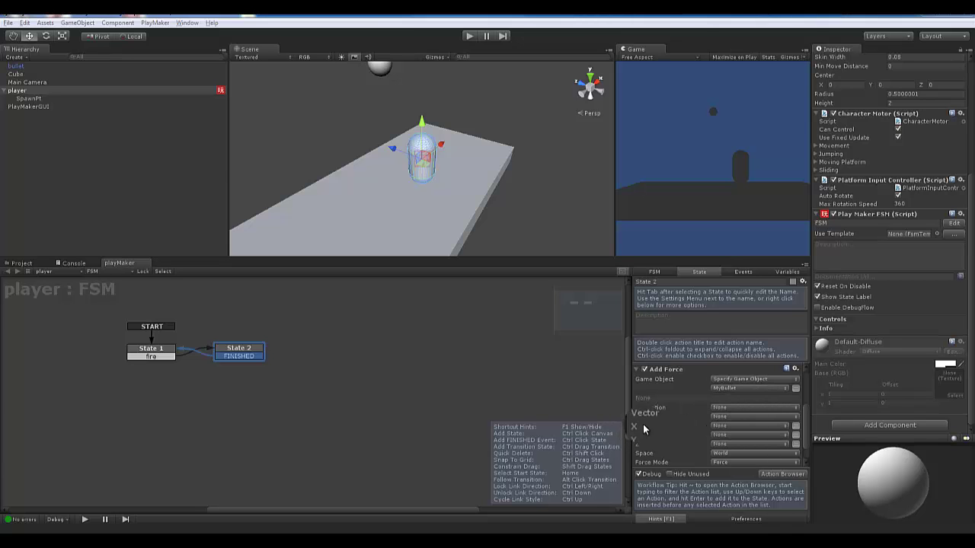
# Set the Add Force action's X force to 100 and its Space to Self
pyautogui.click(795, 426)
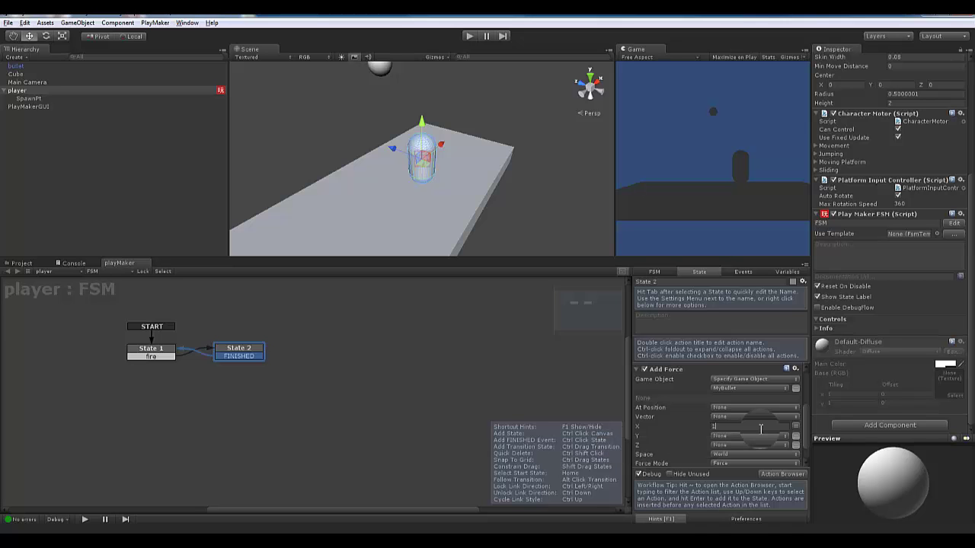
pyautogui.scroll(-2, 687, 435)
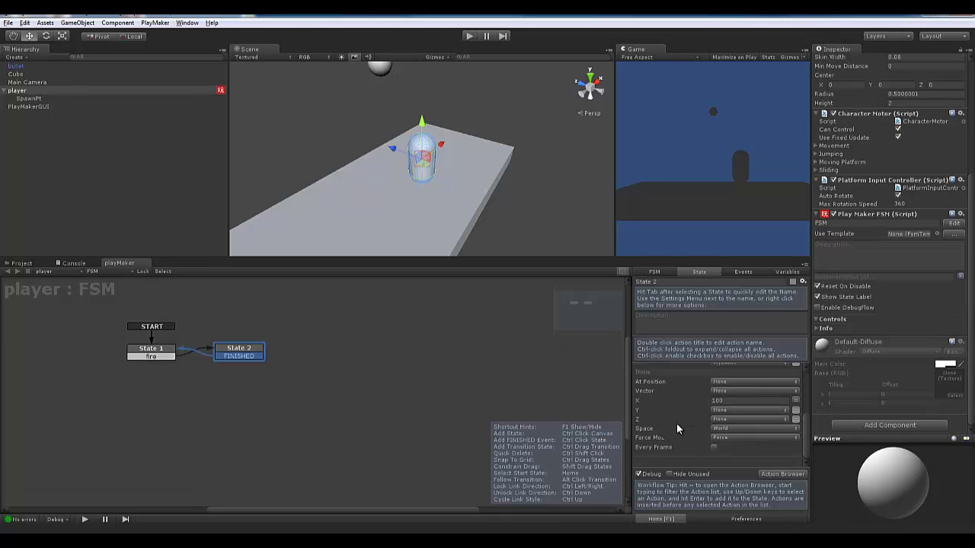
pyautogui.click(718, 438)
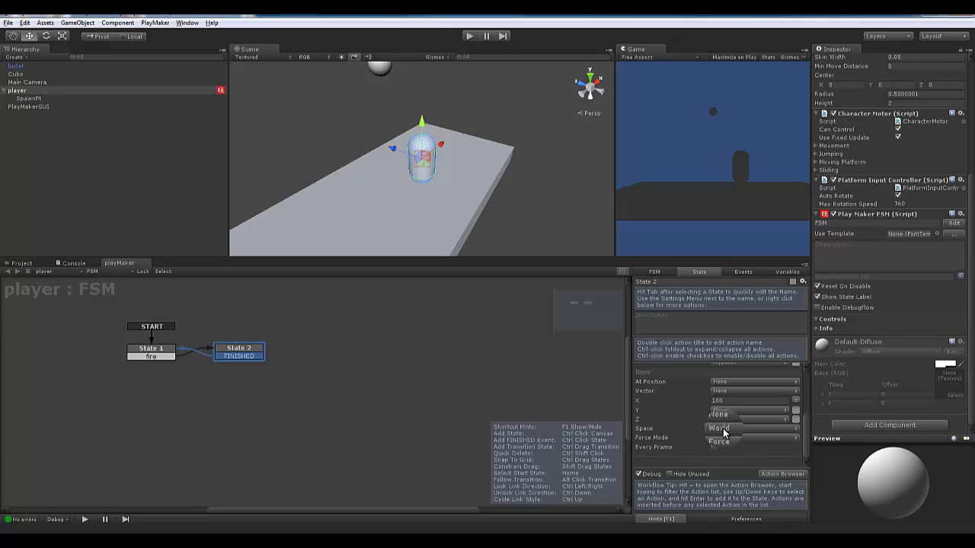
pyautogui.click(725, 431)
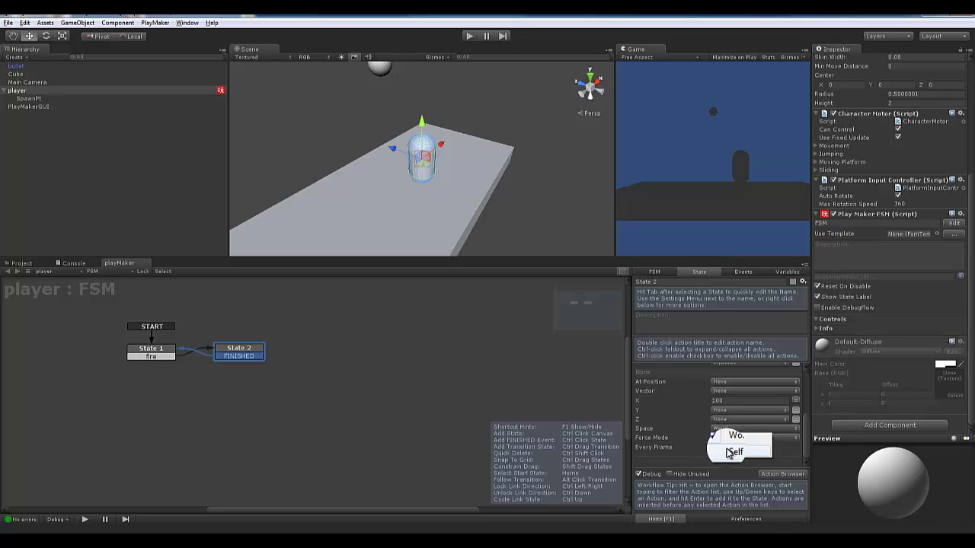
pyautogui.click(730, 453)
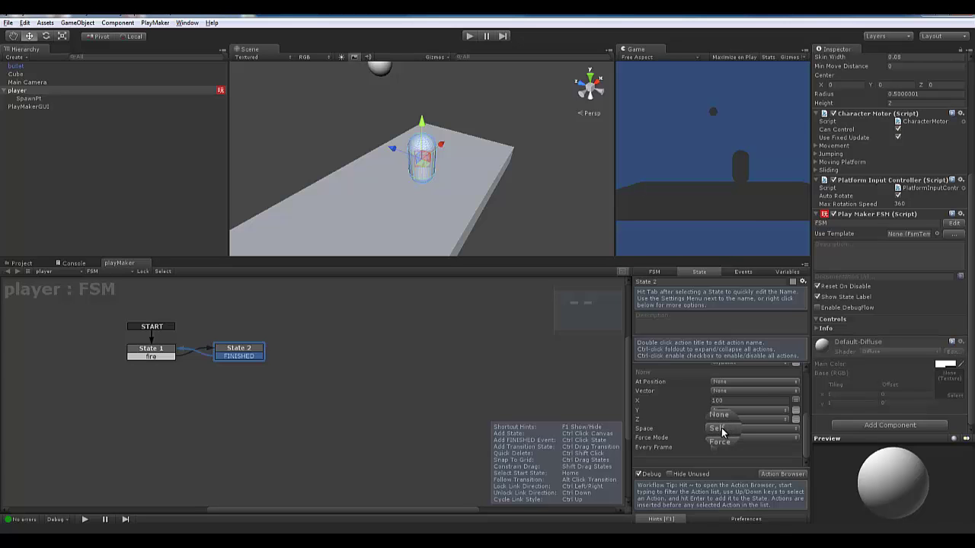
# Keep the Add Force space at Self and play-test the scene, moving the player around and firing bullets in different directions
pyautogui.click(723, 433)
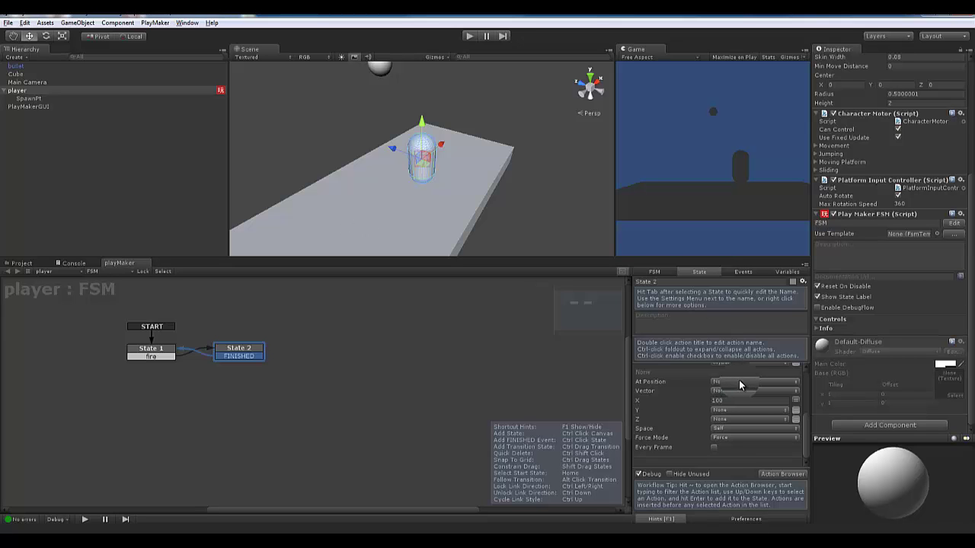
pyautogui.click(469, 36)
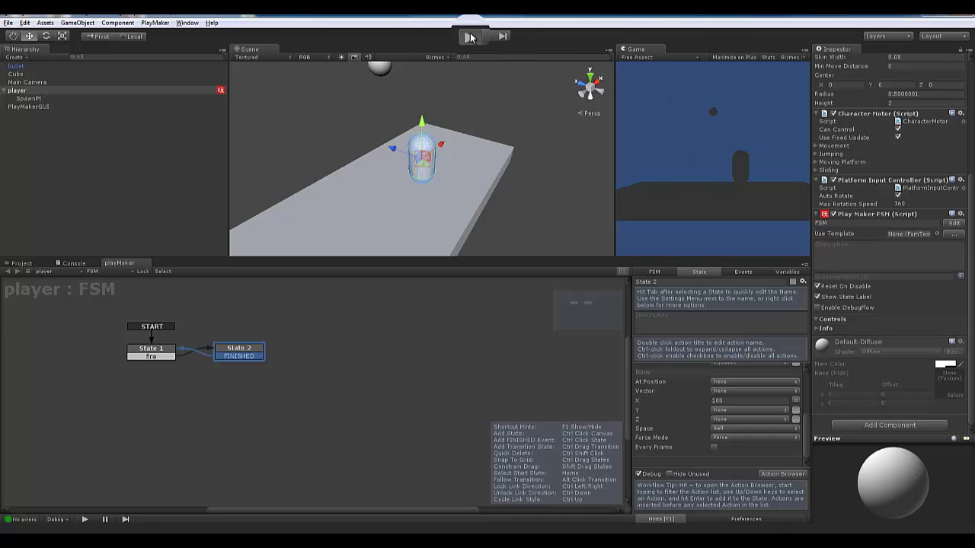
pyautogui.press('Left')
pyautogui.press('Right')
pyautogui.press('z')
pyautogui.press('z')
pyautogui.press('z')
pyautogui.press('z')
pyautogui.press('z')
pyautogui.press('Up')
pyautogui.press('z')
pyautogui.press('z')
pyautogui.press('Left')
pyautogui.press('Right')
pyautogui.press('Left')
pyautogui.press('z')
pyautogui.press('z')
pyautogui.press('Left')
pyautogui.press('z')
pyautogui.press('Right')
pyautogui.press('z')
pyautogui.press('z')
pyautogui.press('z')
pyautogui.press('Right')
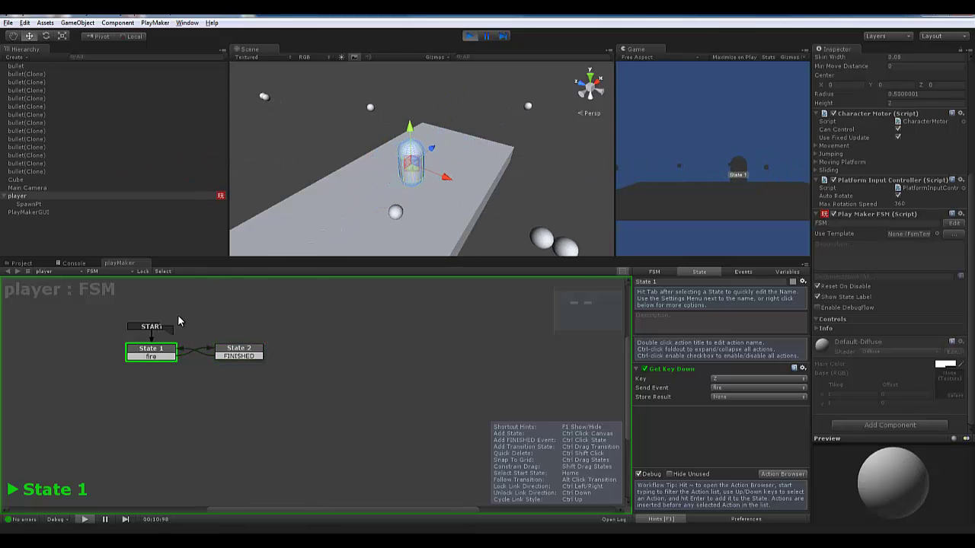
# Examine the bullet prefab's Rigidbody settings while the game is running
pyautogui.click(21, 264)
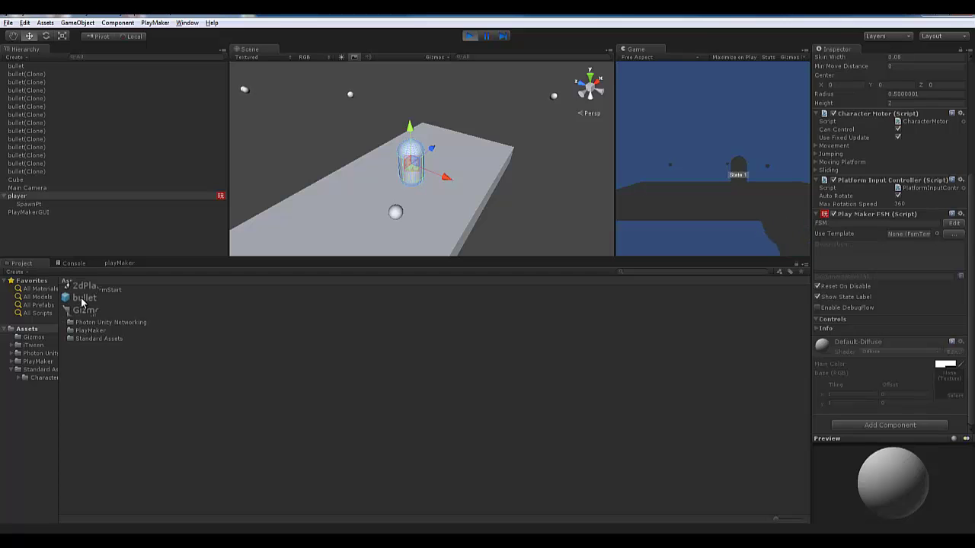
pyautogui.click(82, 298)
pyautogui.click(905, 263)
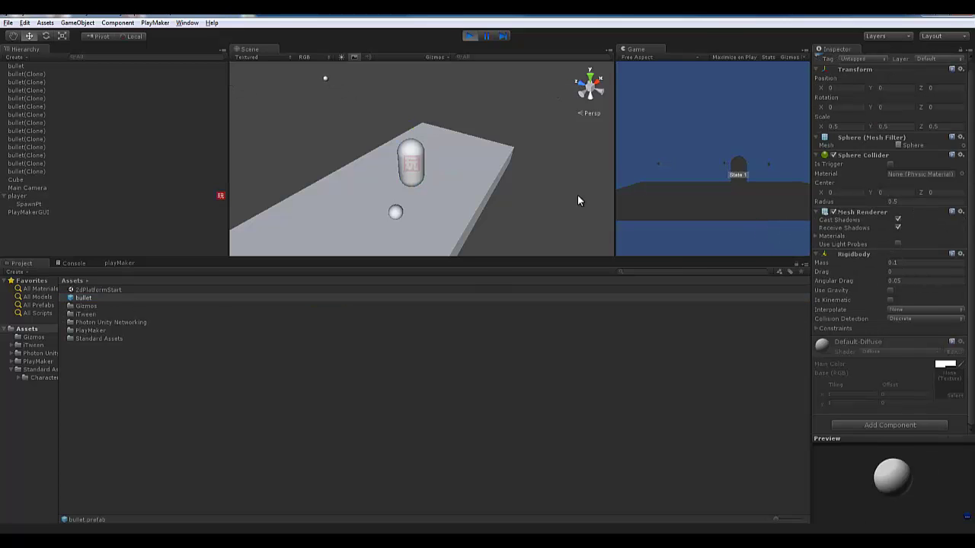
# Deselect the bullet prefab, keep moving the player and firing bullets both ways, and stop the play test
pyautogui.click(531, 159)
pyautogui.press('z')
pyautogui.press('Right')
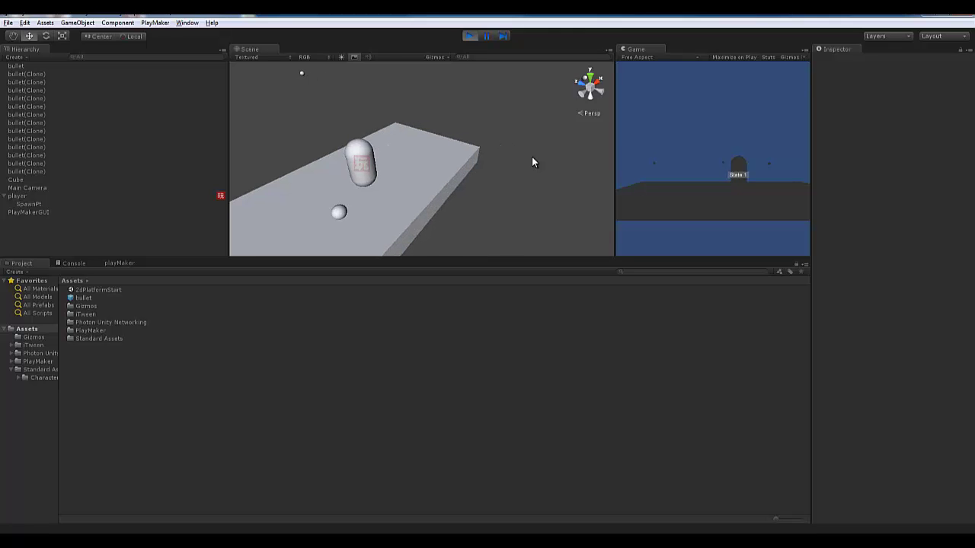
pyautogui.press('Left')
pyautogui.press('Left')
pyautogui.press('z')
pyautogui.press('Right')
pyautogui.press('z')
pyautogui.press('Left')
pyautogui.press('z')
pyautogui.press('Right')
pyautogui.press('z')
pyautogui.press('z')
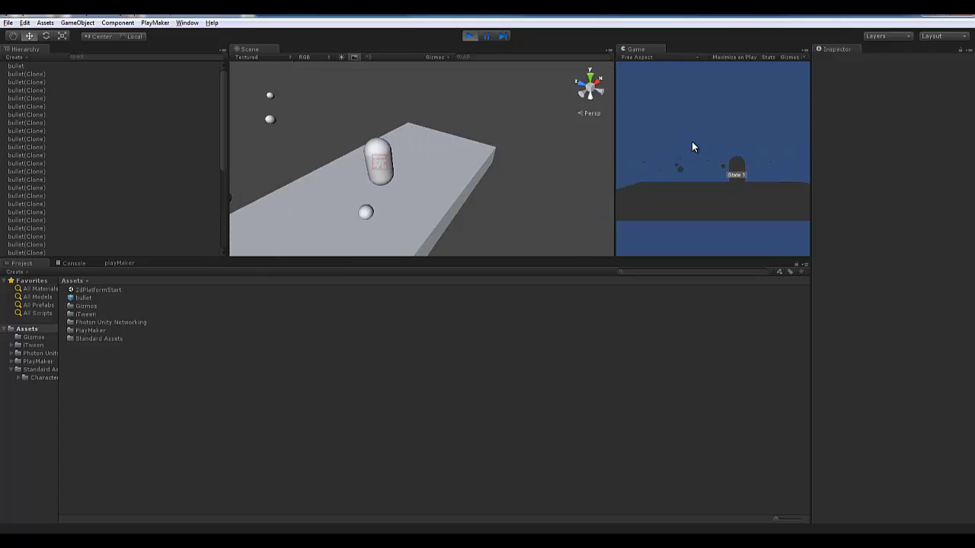
pyautogui.click(469, 36)
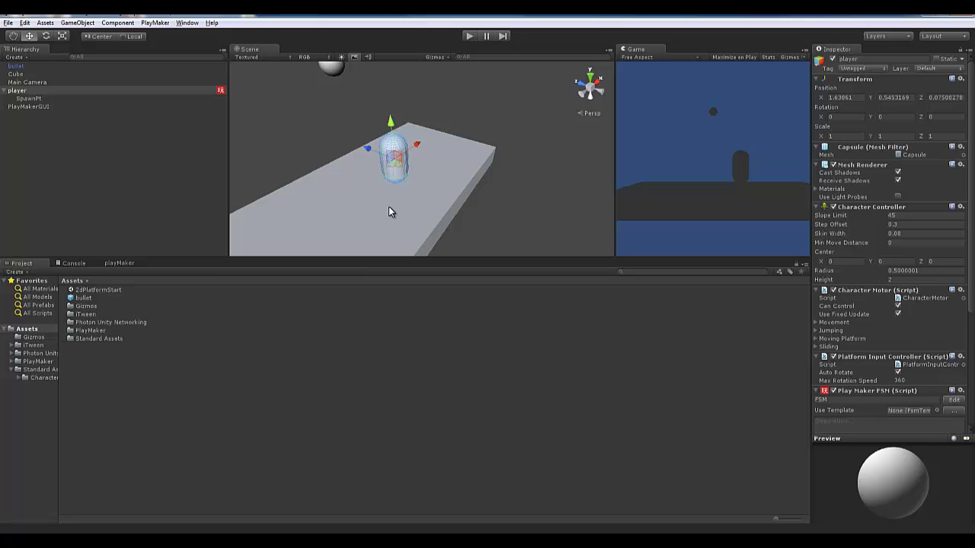
# Run the scene again, examine the fired bullet clones and one clone's properties, and stop playing
pyautogui.click(469, 36)
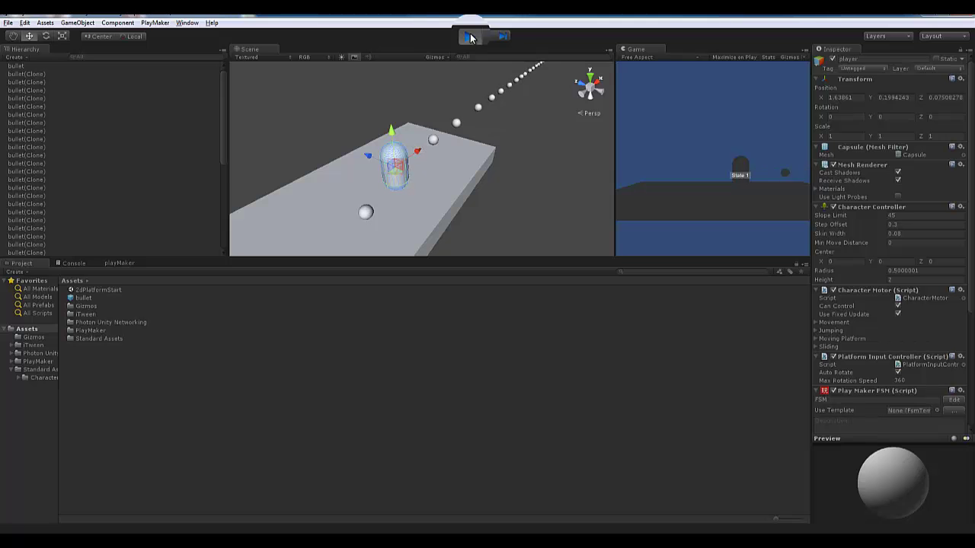
pyautogui.click(487, 36)
pyautogui.scroll(-5, 106, 186)
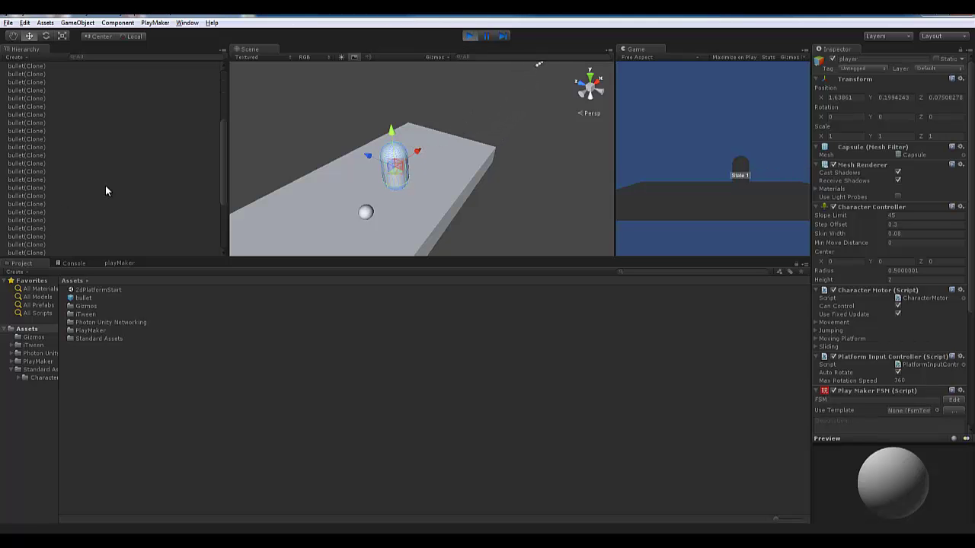
pyautogui.scroll(5, 107, 191)
pyautogui.scroll(-5, 90, 145)
pyautogui.click(50, 140)
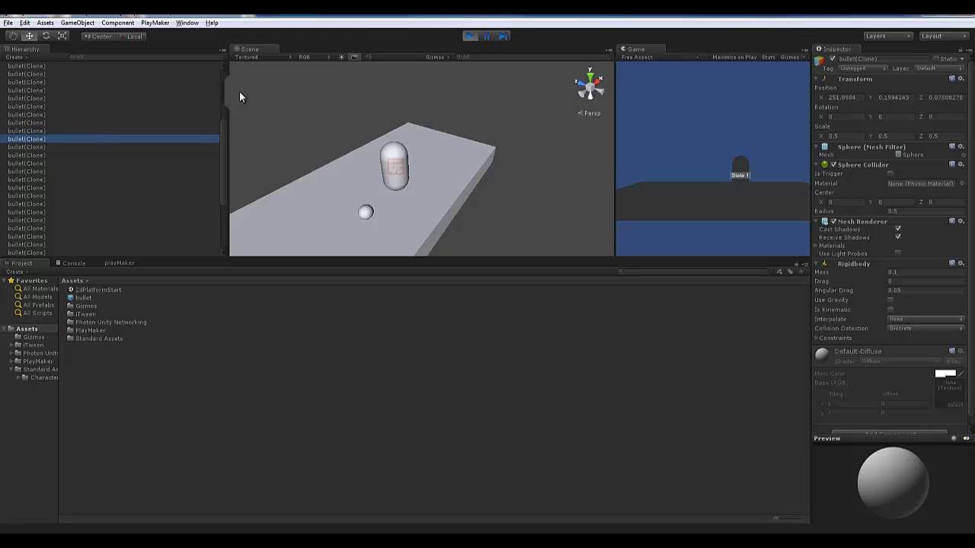
pyautogui.click(468, 36)
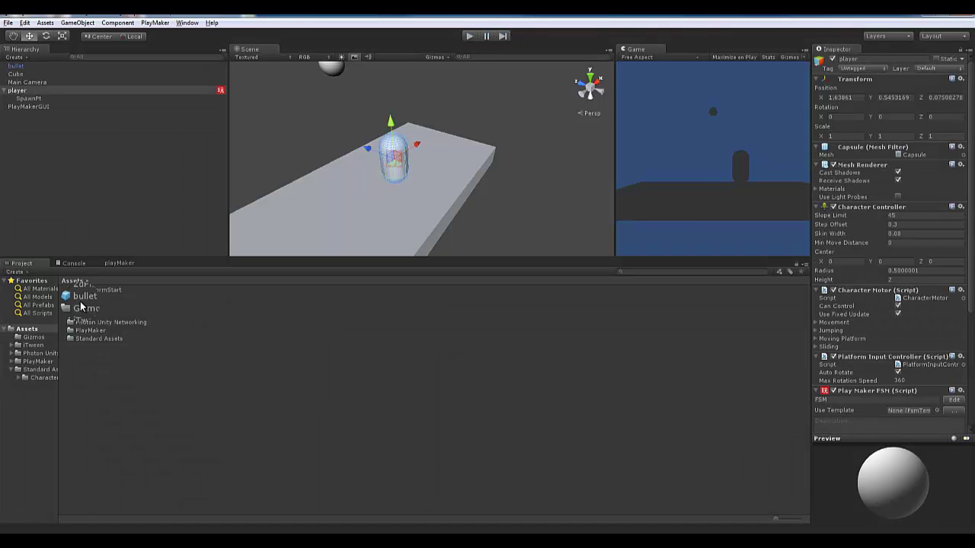
# Examine the components of the bullet prefab in the project assets
pyautogui.moveTo(82, 305); pyautogui.dragTo(94, 298)
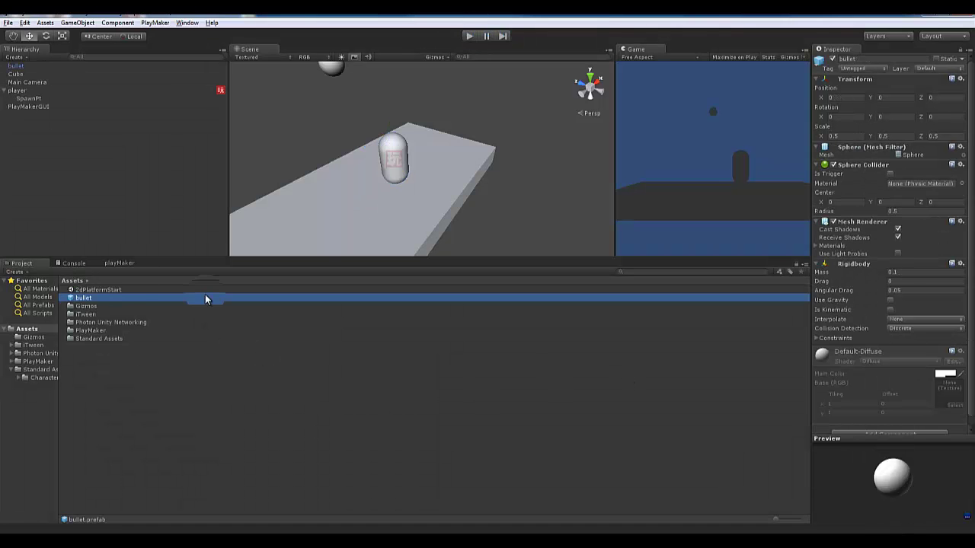
pyautogui.click(120, 263)
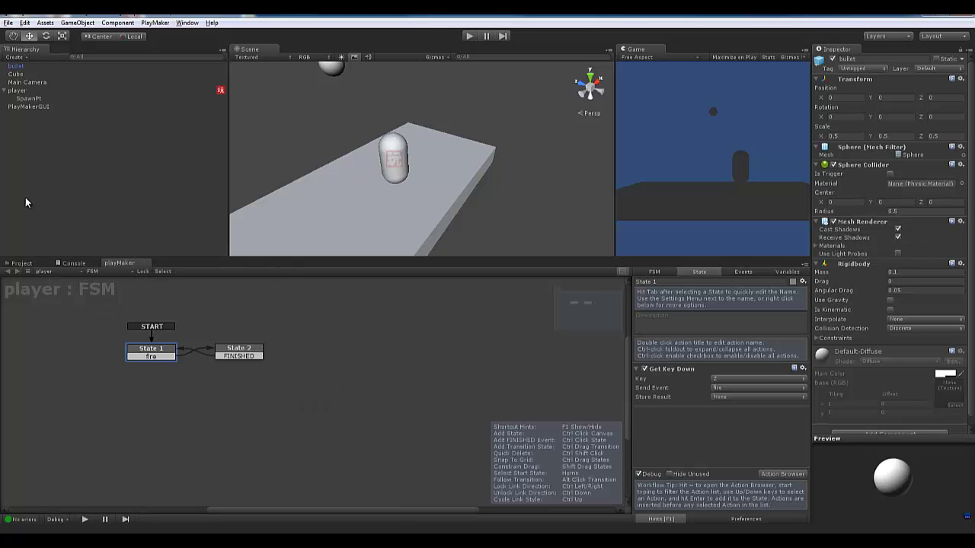
pyautogui.moveTo(15, 66); pyautogui.dragTo(80, 313)
pyautogui.scroll(-1, 895, 369)
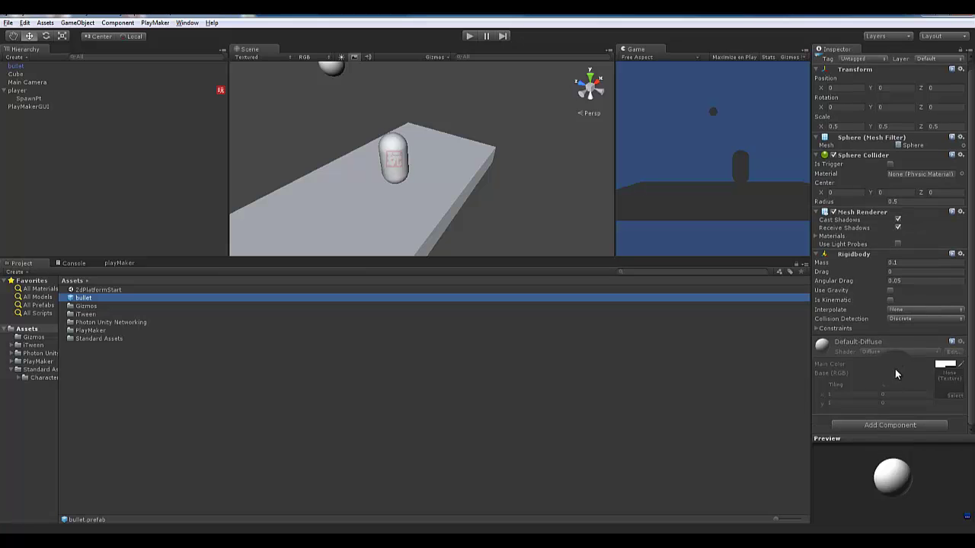
pyautogui.click(118, 263)
pyautogui.click(72, 264)
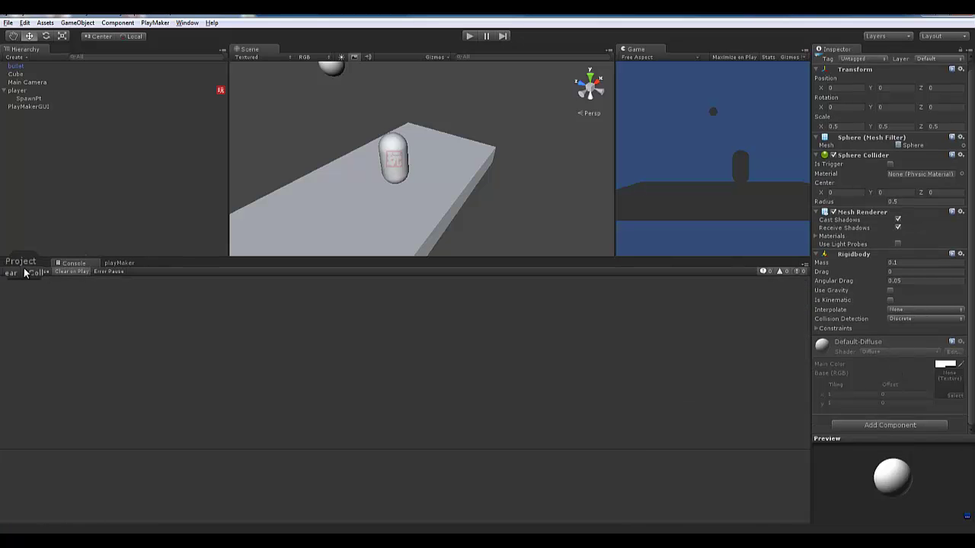
pyautogui.click(21, 263)
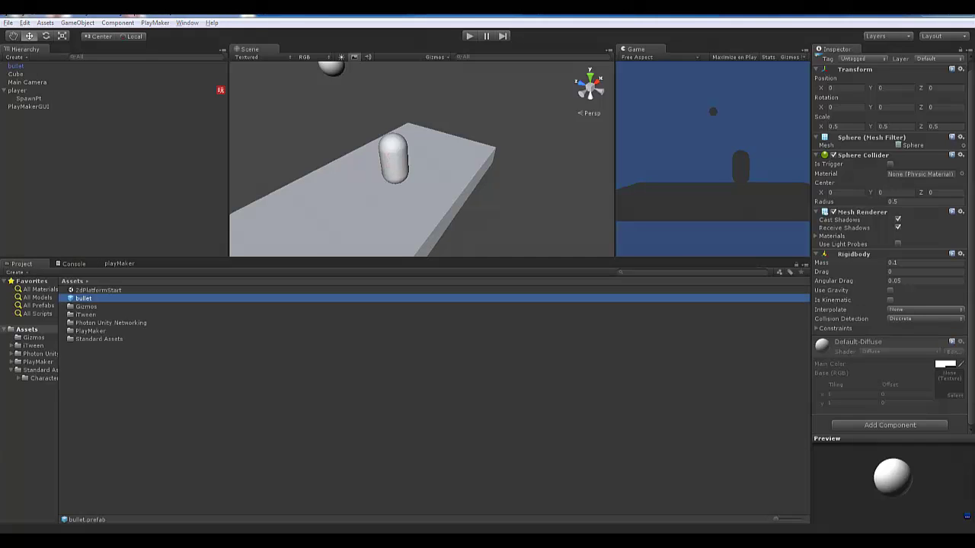
pyautogui.click(74, 307)
# Add a PlayMaker FSM component to the bullet prefab
pyautogui.click(80, 298)
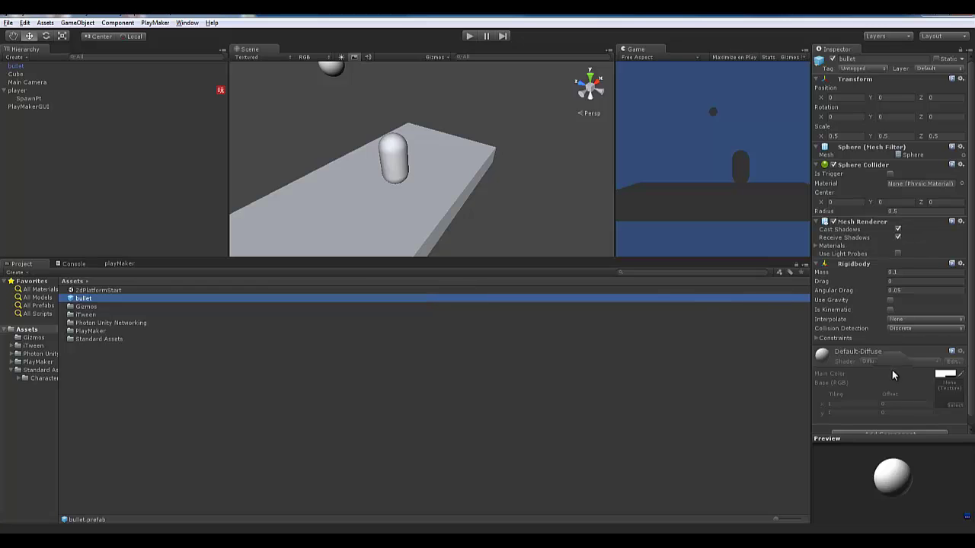
pyautogui.scroll(-1, 895, 364)
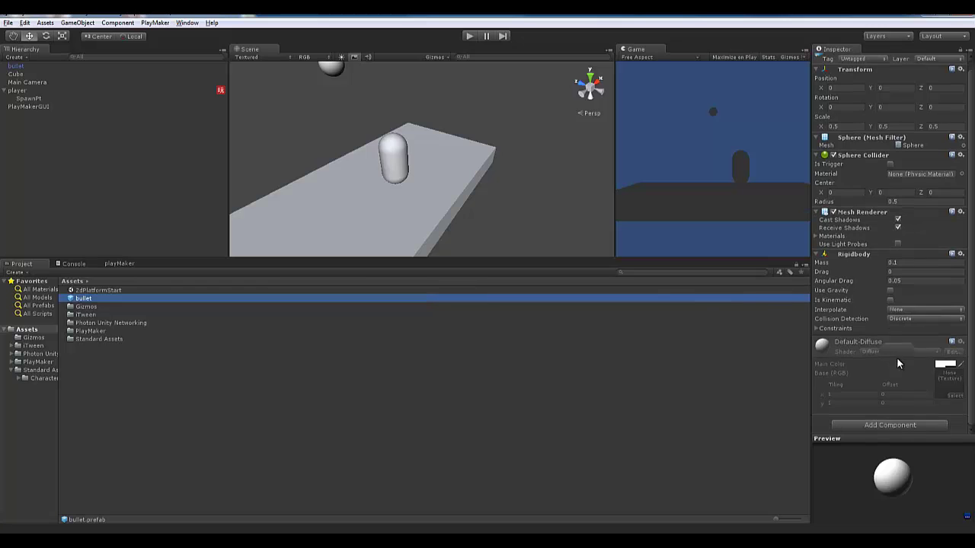
pyautogui.click(897, 423)
pyautogui.click(862, 398)
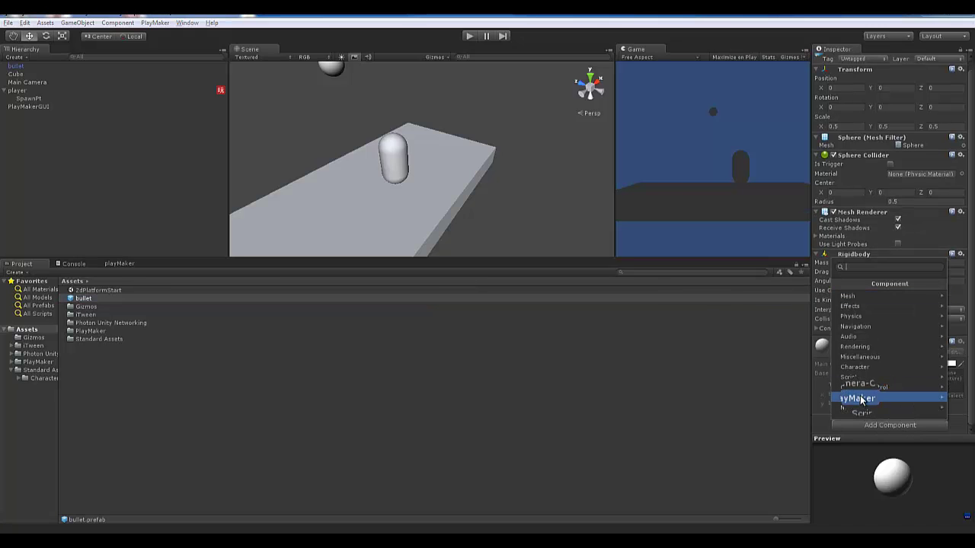
pyautogui.click(865, 295)
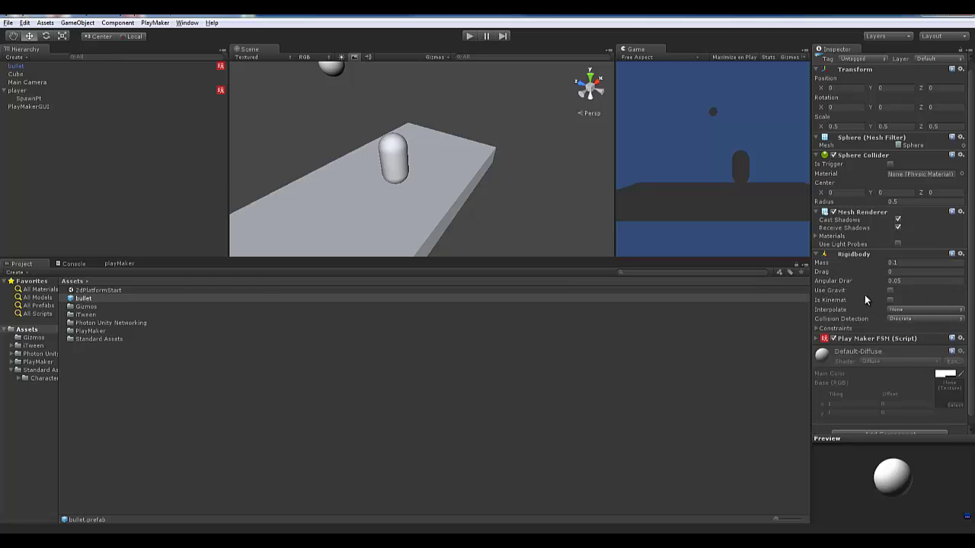
pyautogui.scroll(-1, 894, 349)
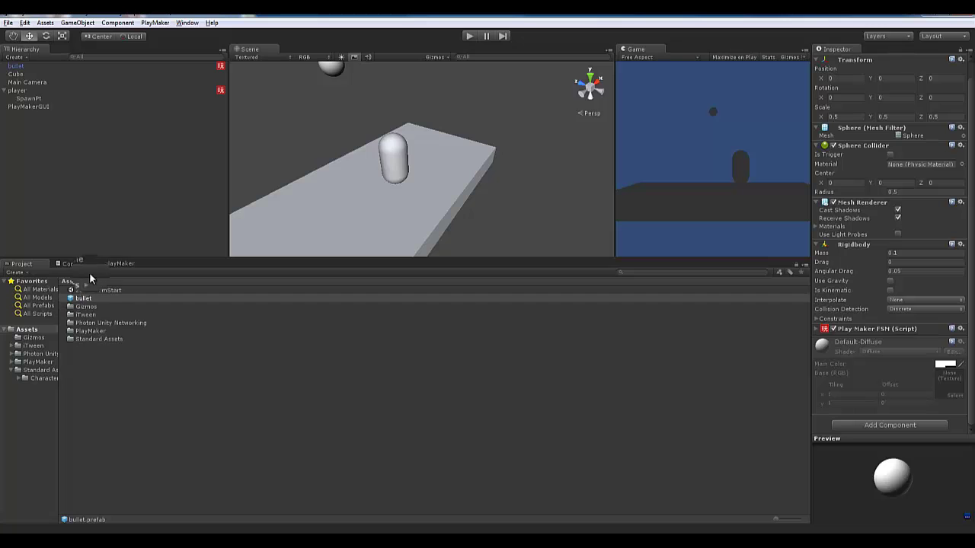
# Open the bullet prefab's FSM in the PlayMaker editor
pyautogui.click(113, 265)
pyautogui.moveTo(70, 267); pyautogui.dragTo(70, 273)
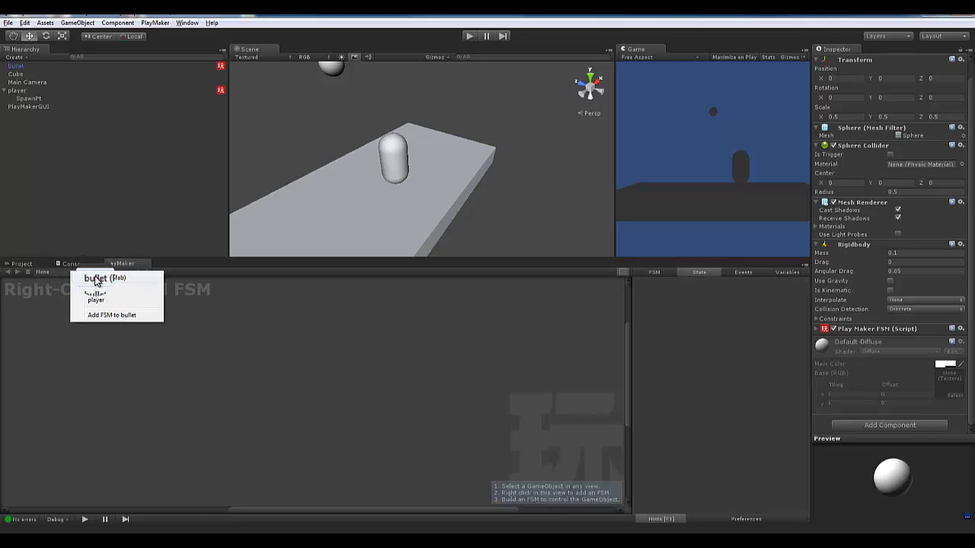
pyautogui.click(98, 279)
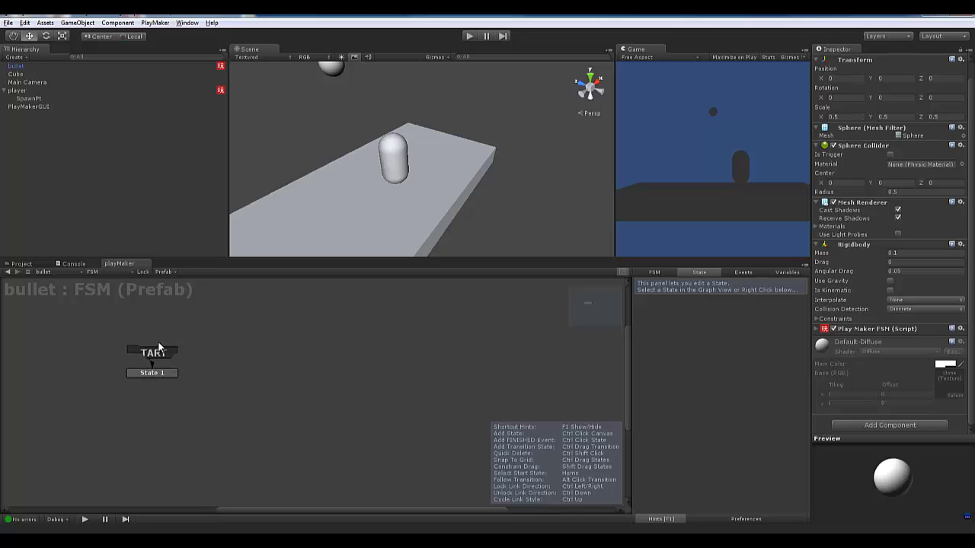
# Add a Wait action to State 1 of the bullet's FSM and set its time to 3
pyautogui.click(152, 372)
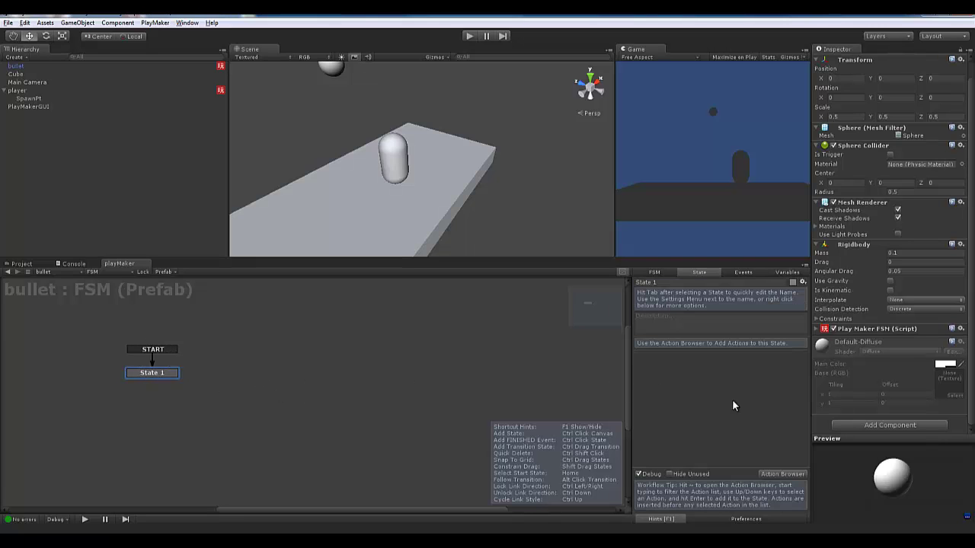
pyautogui.click(791, 474)
pyautogui.scroll(-8, 388, 259)
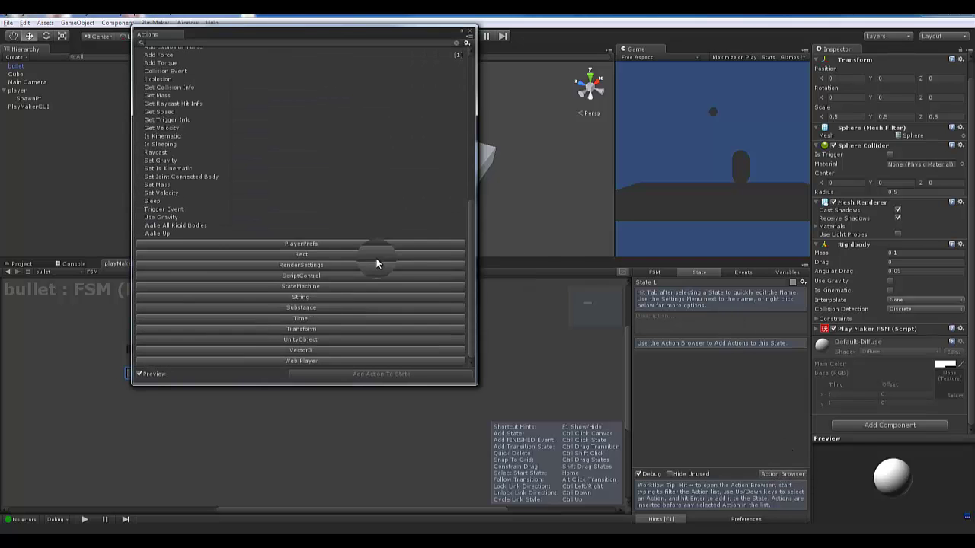
pyautogui.scroll(5, 199, 250)
pyautogui.scroll(-5, 199, 250)
pyautogui.click(297, 319)
pyautogui.click(164, 320)
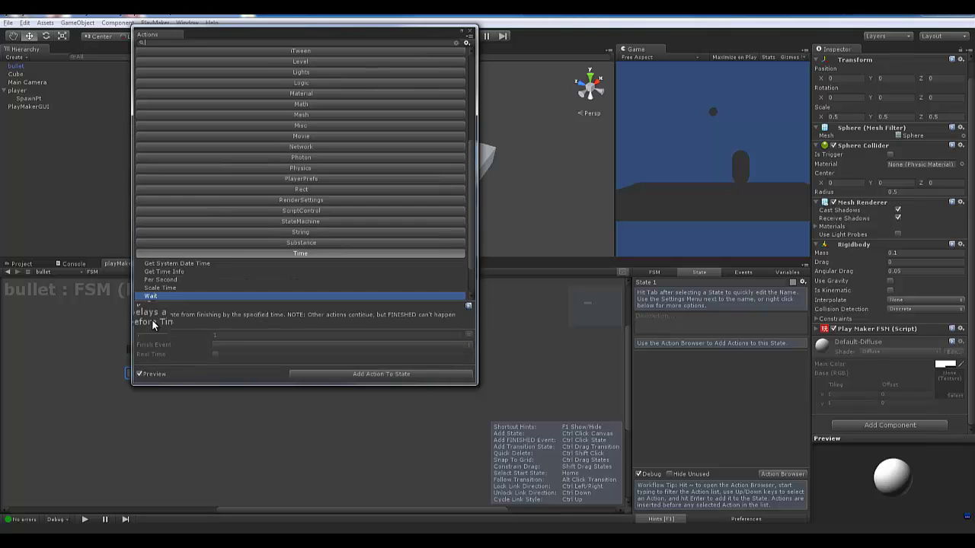
pyautogui.click(354, 374)
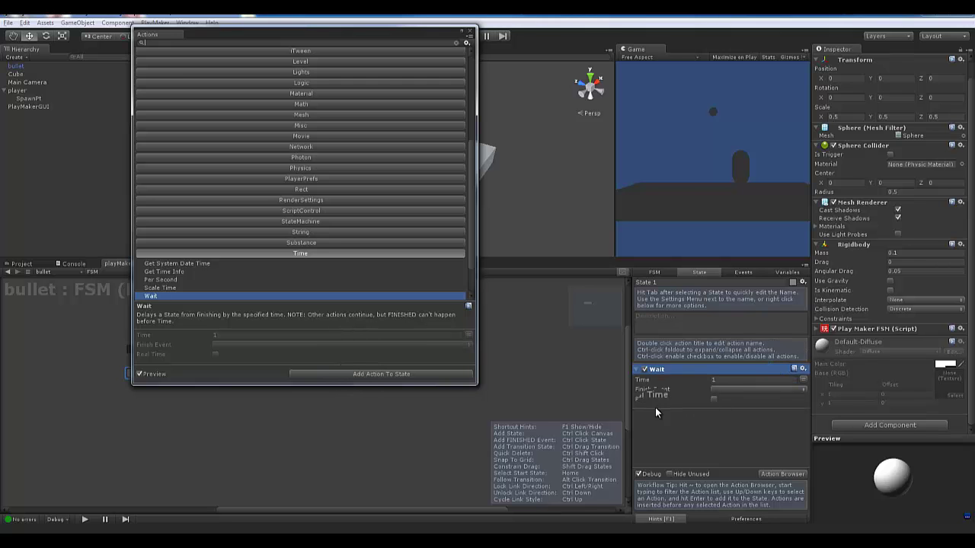
pyautogui.click(462, 30)
pyautogui.click(729, 380)
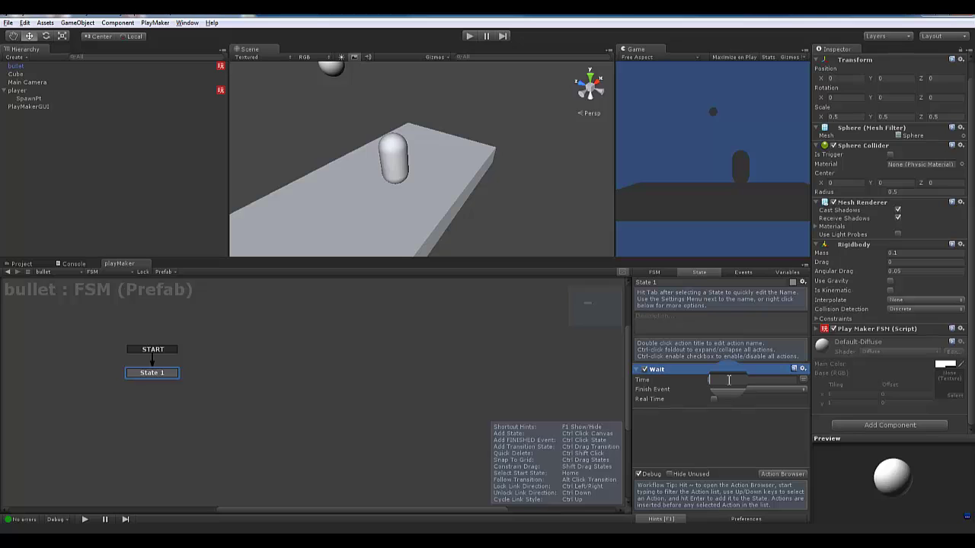
pyautogui.click(739, 424)
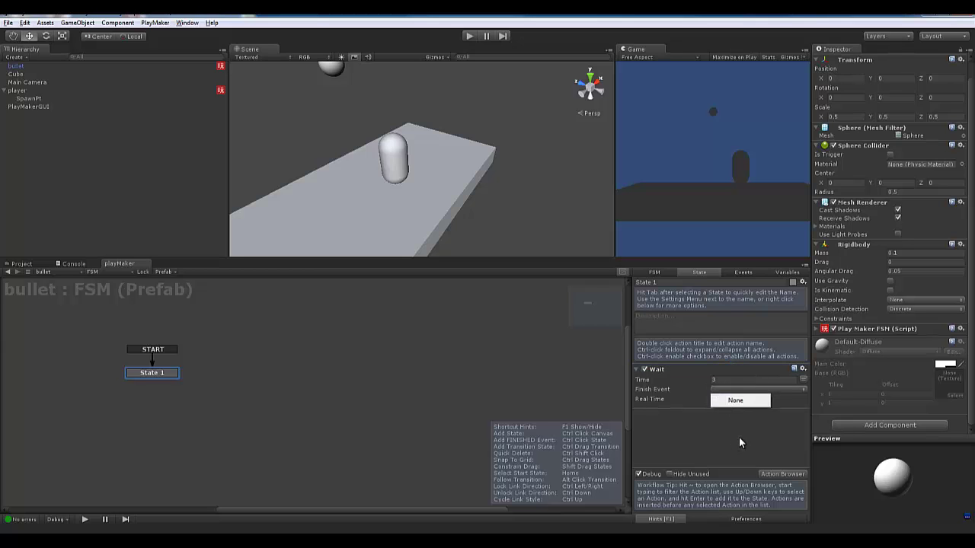
# Create an event named DIE in the bullet's FSM and choose it as the Wait action's finish event
pyautogui.click(742, 273)
pyautogui.click(691, 454)
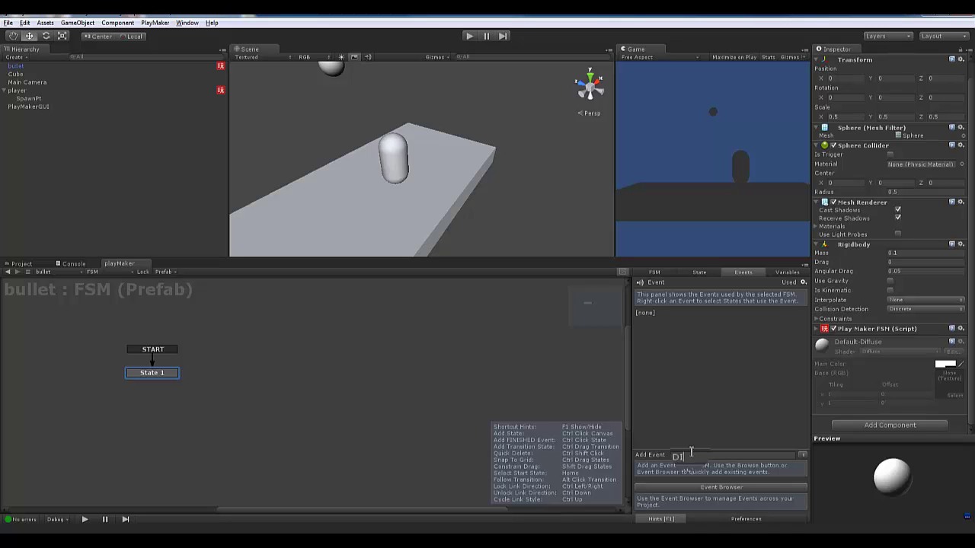
pyautogui.press('Return')
pyautogui.click(689, 271)
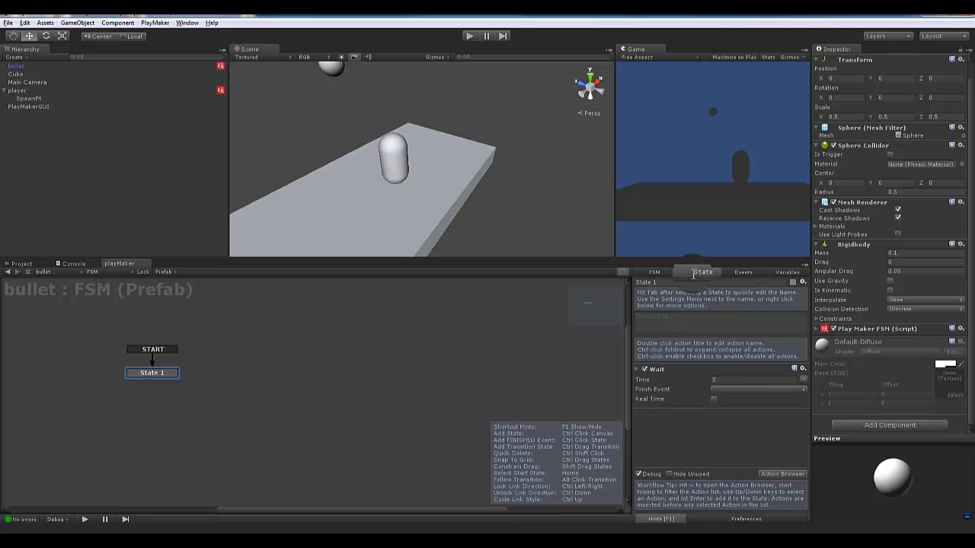
pyautogui.click(727, 389)
pyautogui.click(732, 413)
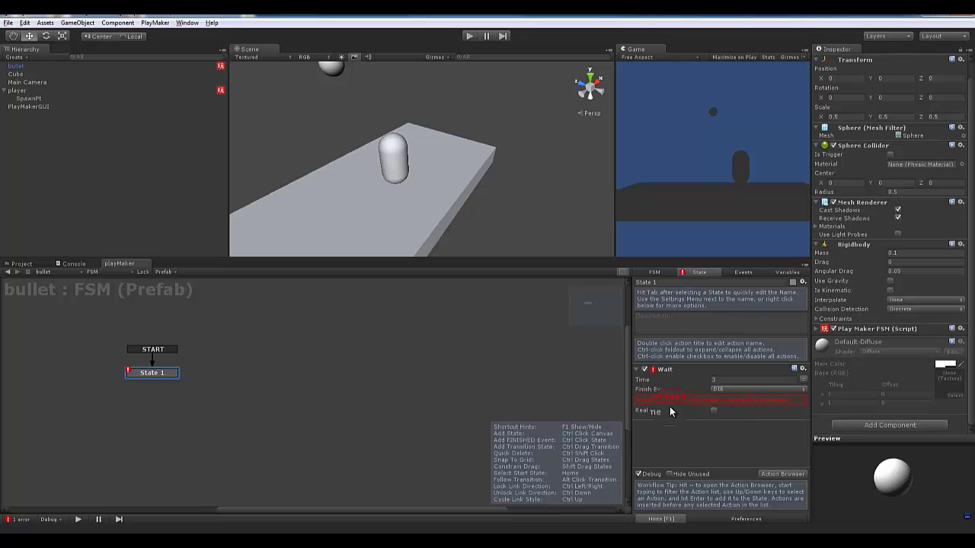
# Add a second state beside State 1 in the bullet's FSM
pyautogui.rightClick(204, 371)
pyautogui.click(221, 376)
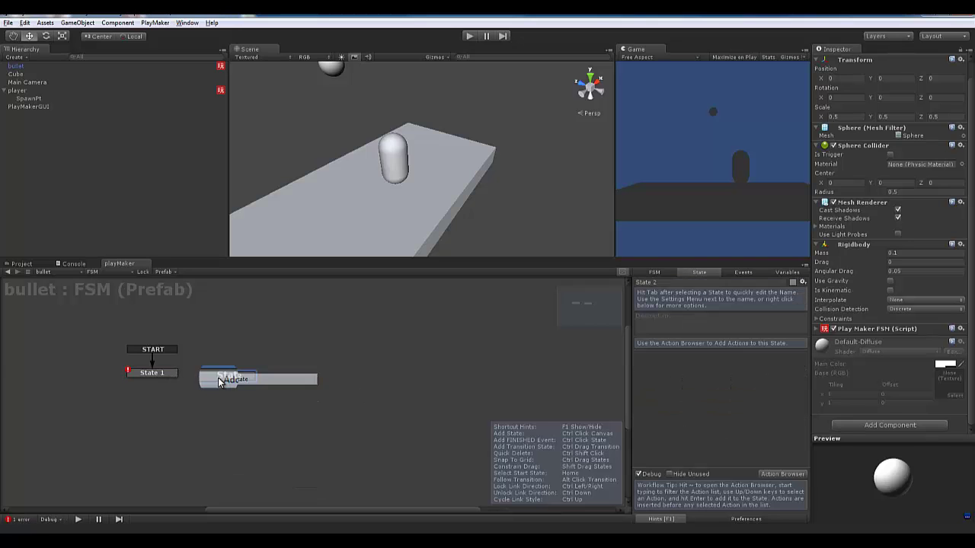
# Rename the second state in the bullet's FSM to Killself
pyautogui.moveTo(222, 377); pyautogui.dragTo(226, 371)
pyautogui.moveTo(664, 282); pyautogui.dragTo(589, 287)
pyautogui.press('BackSpace')
pyautogui.press('BackSpace')
pyautogui.press('BackSpace')
pyautogui.press('BackSpace')
pyautogui.press('BackSpace')
pyautogui.press('BackSpace')
pyautogui.press('BackSpace')
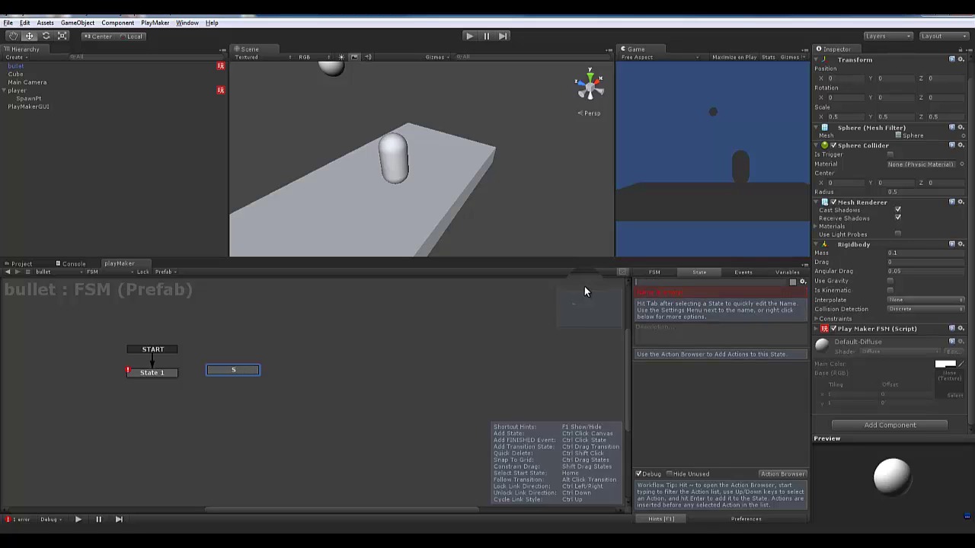
pyautogui.write('Kills')
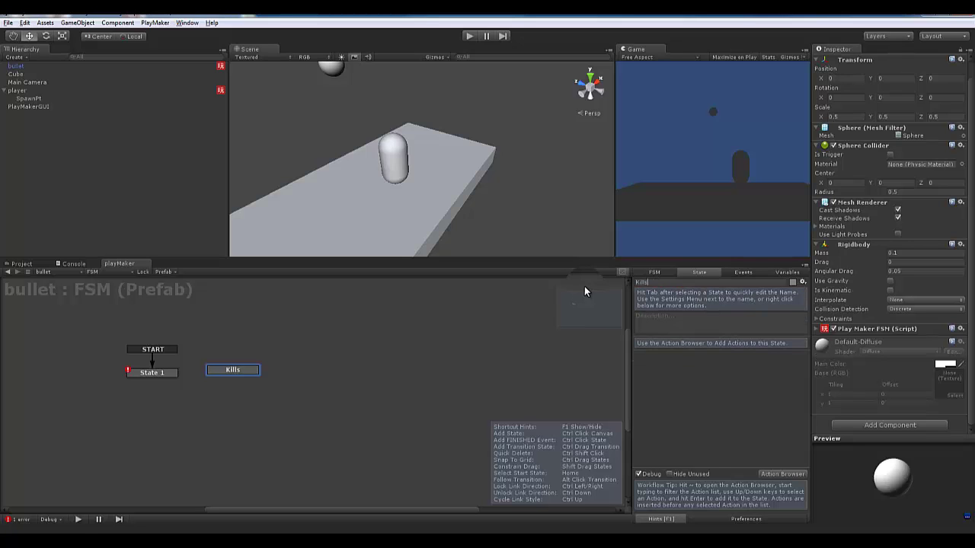
pyautogui.write('elf')
# Add a DIE transition to State 1 and link it to the Killself state
pyautogui.click(164, 373)
pyautogui.rightClick(167, 374)
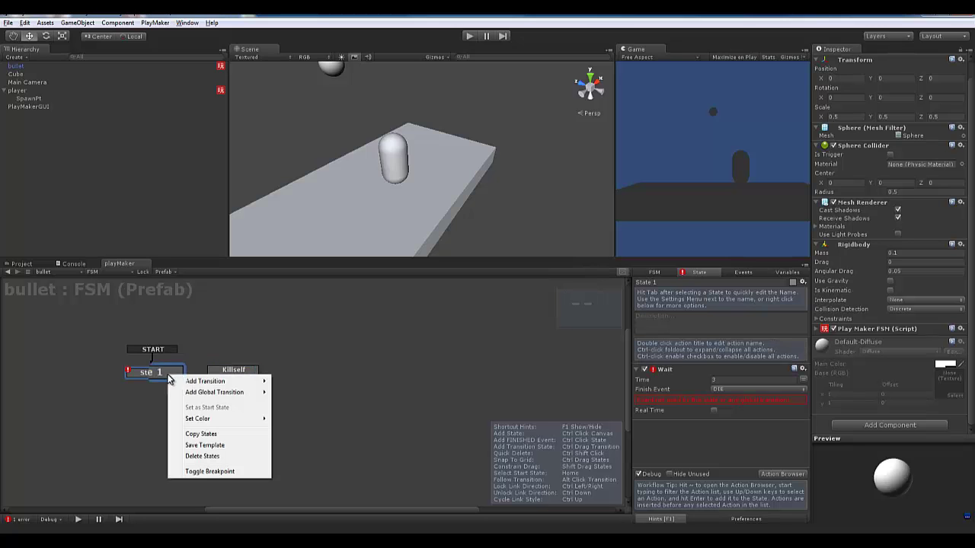
pyautogui.moveTo(191, 381)
pyautogui.click(293, 385)
pyautogui.moveTo(176, 382); pyautogui.dragTo(231, 374)
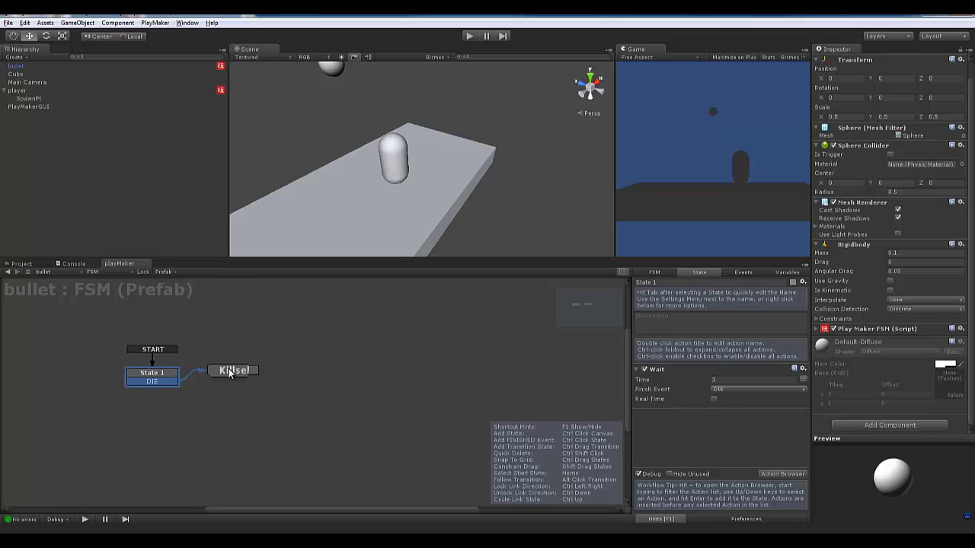
# Add the GameObject action Destroy Self to the Killself state and shift the state slightly away from State 1
pyautogui.click(232, 371)
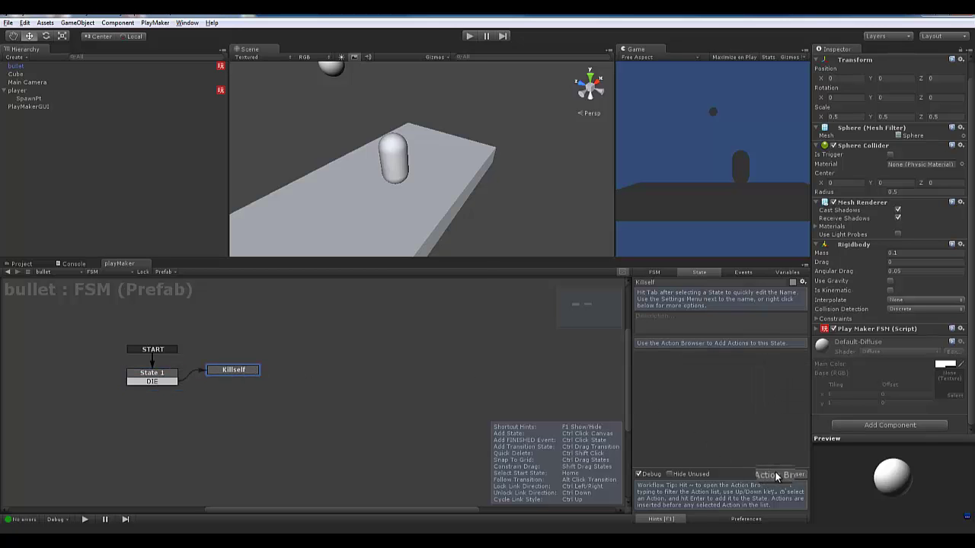
pyautogui.click(779, 474)
pyautogui.click(297, 169)
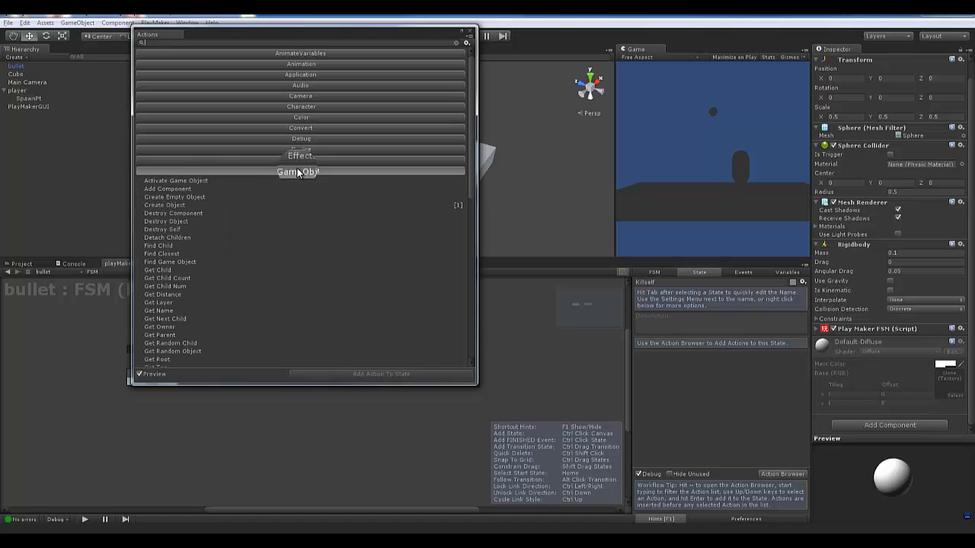
pyautogui.click(158, 229)
pyautogui.click(367, 374)
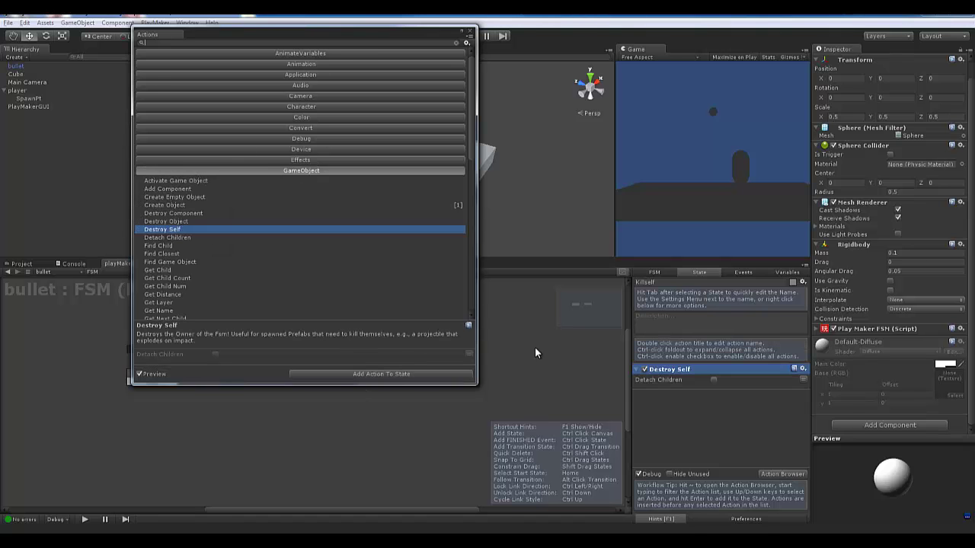
pyautogui.click(472, 33)
pyautogui.moveTo(241, 371); pyautogui.dragTo(255, 369)
# Add the Physics action Collision Event to State 1 of the bullet's FSM
pyautogui.click(152, 373)
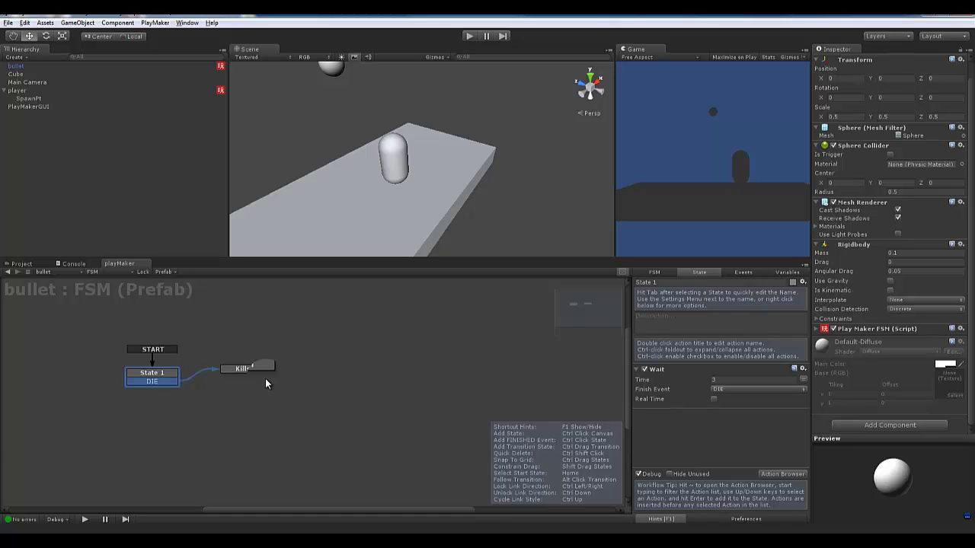
pyautogui.click(766, 473)
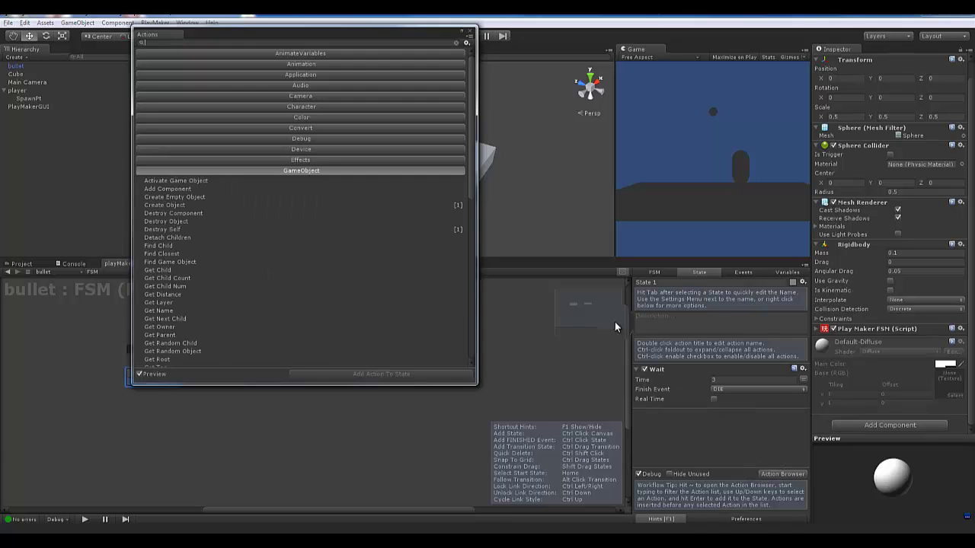
pyautogui.scroll(-15, 287, 231)
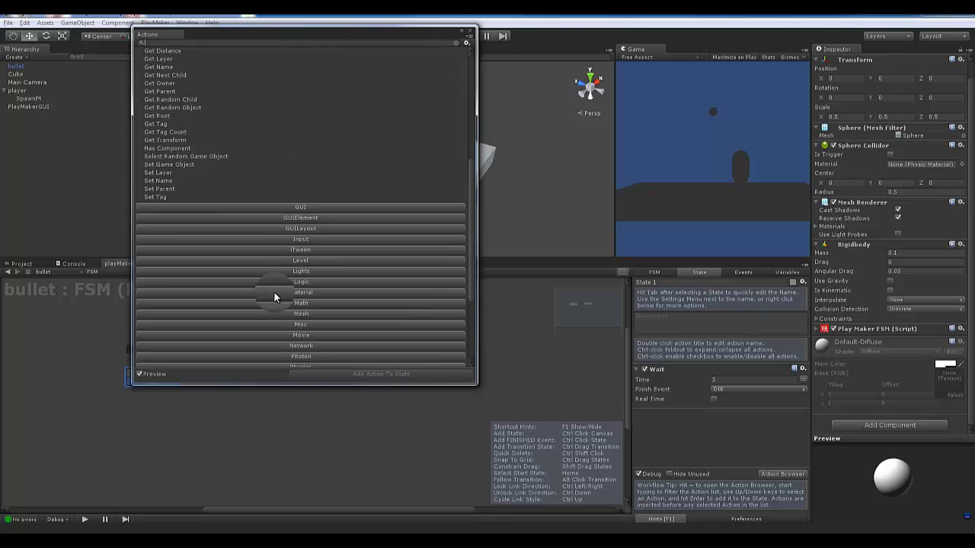
pyautogui.scroll(-1, 288, 321)
pyautogui.click(305, 234)
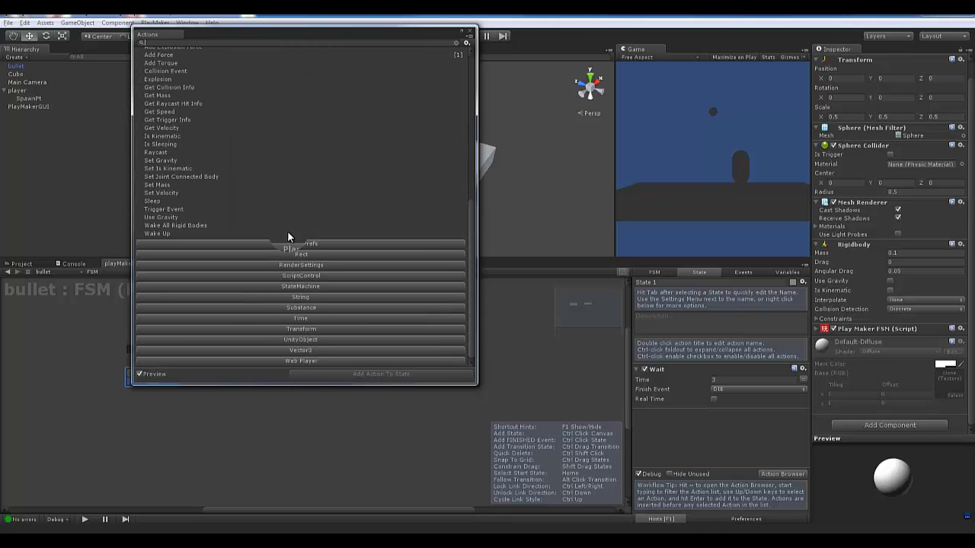
pyautogui.scroll(2, 248, 183)
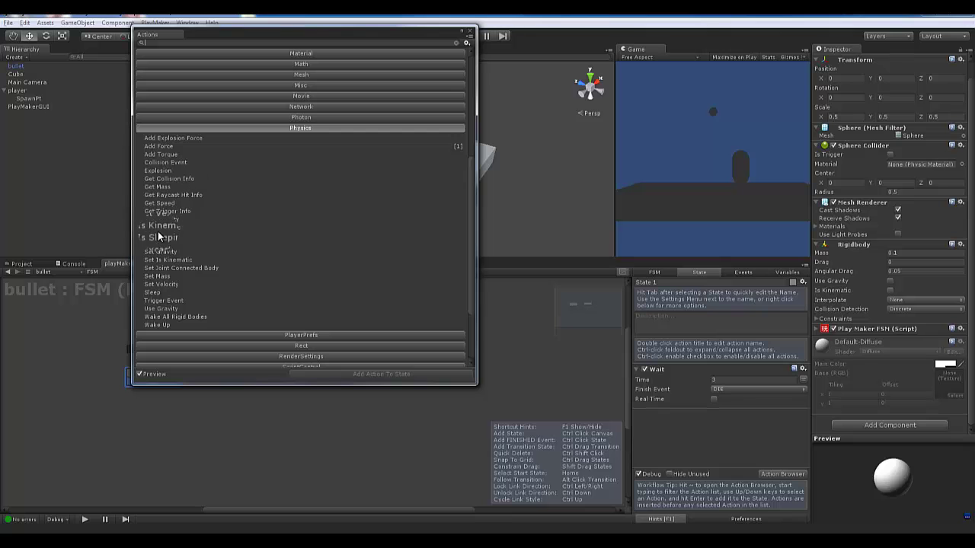
pyautogui.click(170, 162)
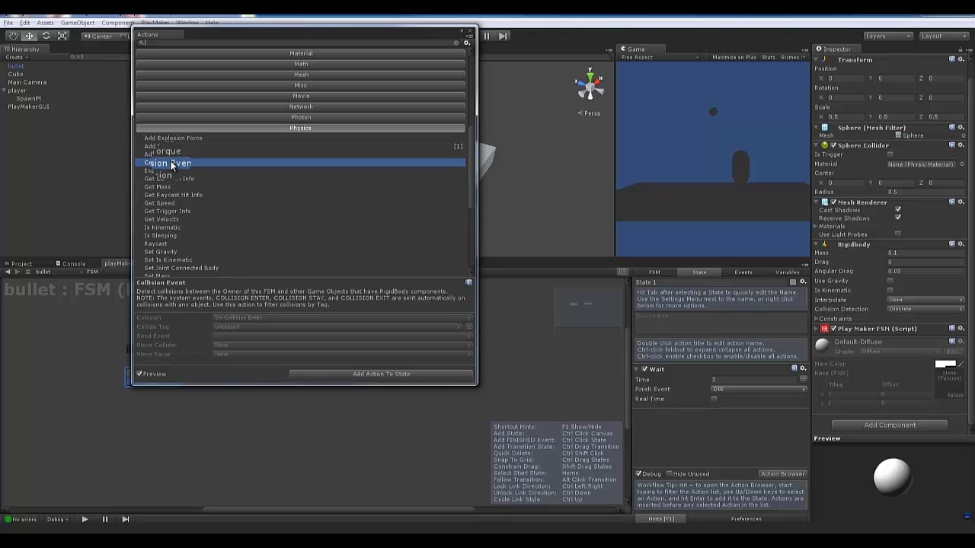
pyautogui.click(374, 375)
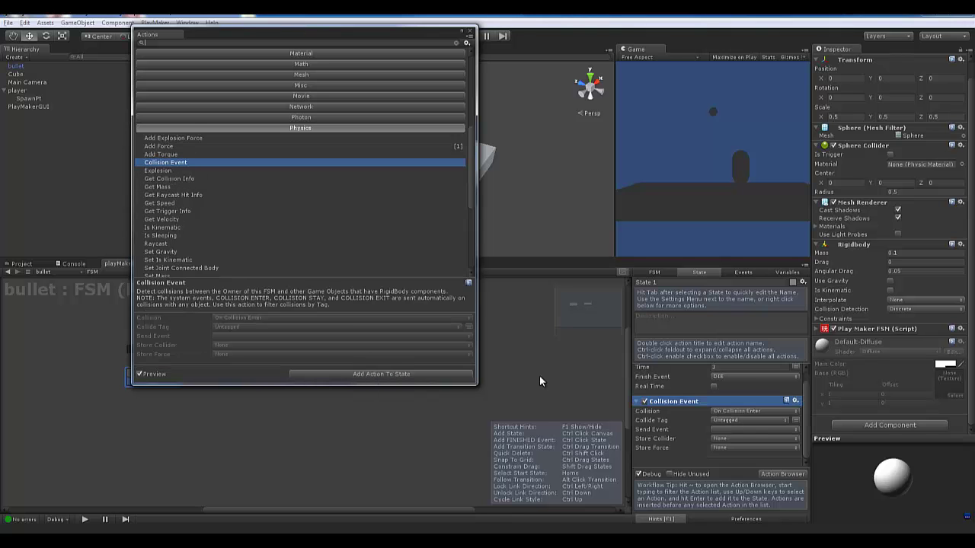
pyautogui.click(469, 31)
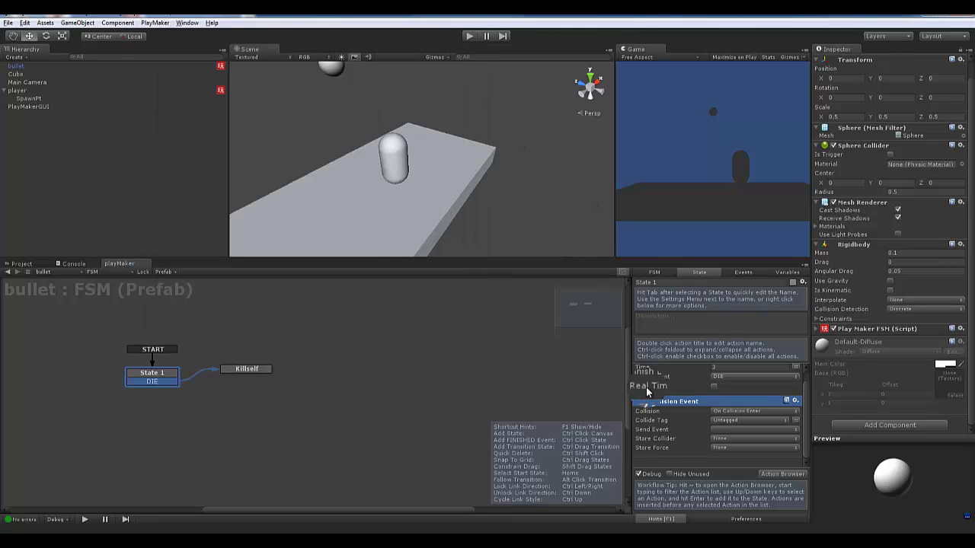
# Reorder State 1's actions so that Collision Event comes before Wait
pyautogui.rightClick(671, 402)
pyautogui.click(663, 401)
pyautogui.moveTo(664, 401); pyautogui.dragTo(668, 369)
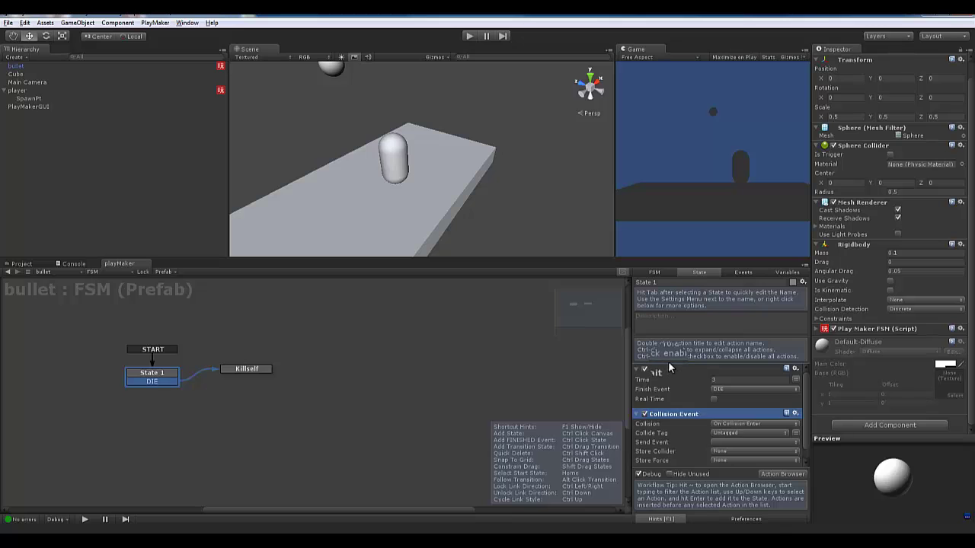
pyautogui.moveTo(688, 415); pyautogui.dragTo(709, 391)
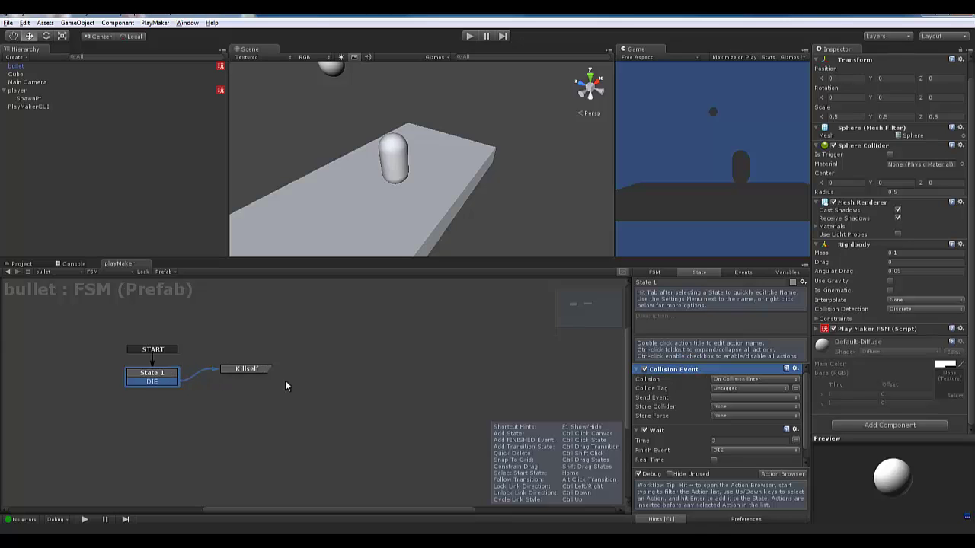
# Enable Real Time on the Wait action and choose DIE as the Collision Event's send event
pyautogui.scroll(-1, 698, 412)
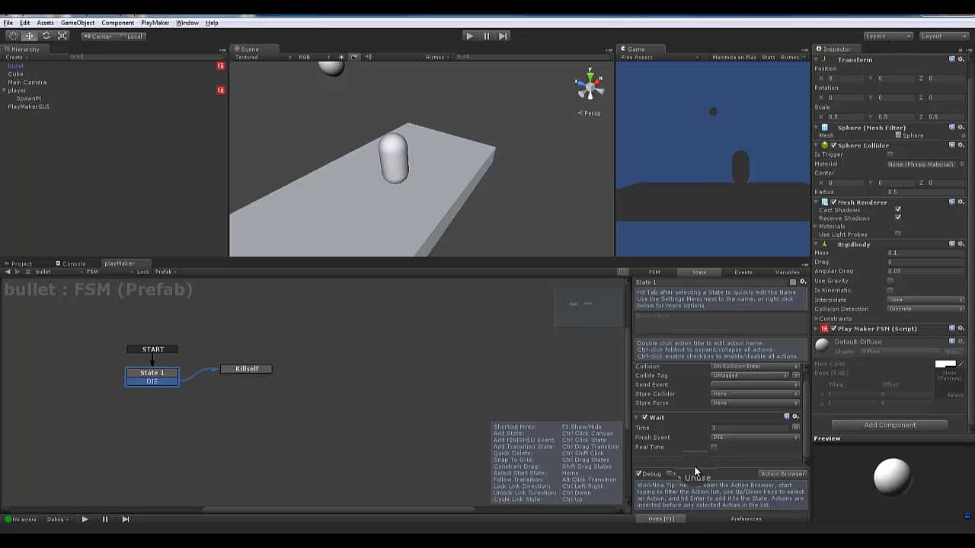
pyautogui.click(714, 447)
pyautogui.click(163, 373)
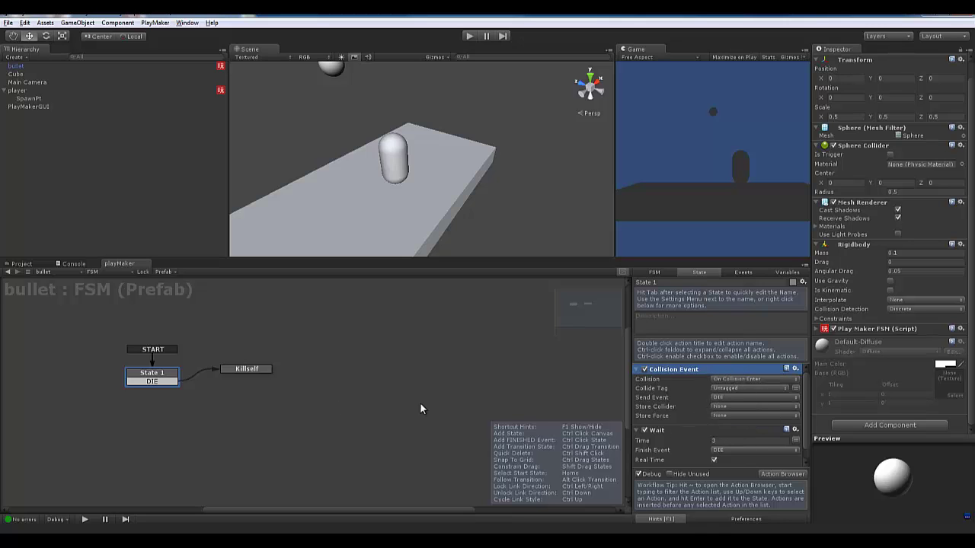
# Review the actions assigned to State 1 and to the Killself state
pyautogui.click(246, 373)
pyautogui.click(162, 375)
pyautogui.click(216, 372)
pyautogui.click(239, 370)
pyautogui.click(176, 377)
pyautogui.click(252, 370)
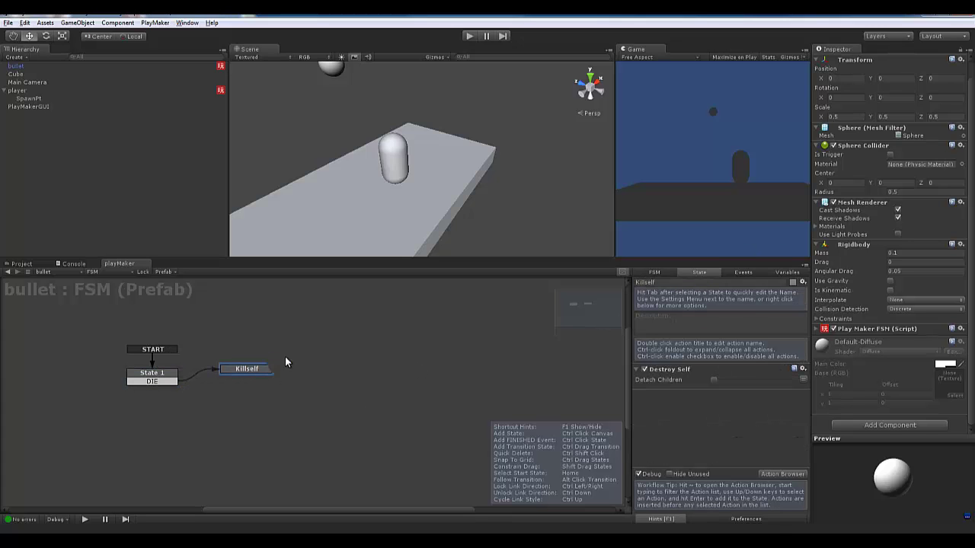
# Run the game to test the bullets' removal while jumping, moving and firing with the player, and stop it
pyautogui.click(469, 36)
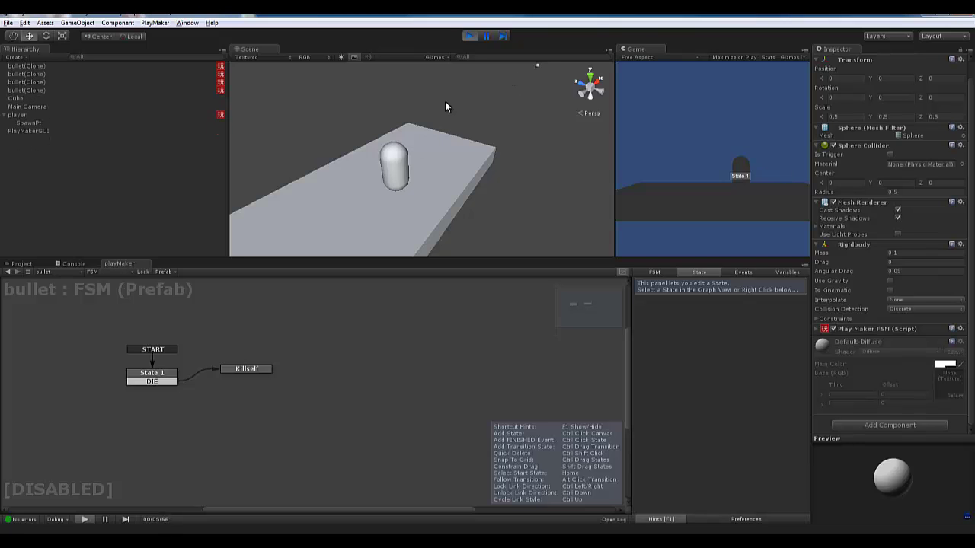
pyautogui.press('space')
pyautogui.press('space')
pyautogui.press('space')
pyautogui.press('space')
pyautogui.press('space')
pyautogui.press('space')
pyautogui.press('space')
pyautogui.press('space')
pyautogui.press('Right')
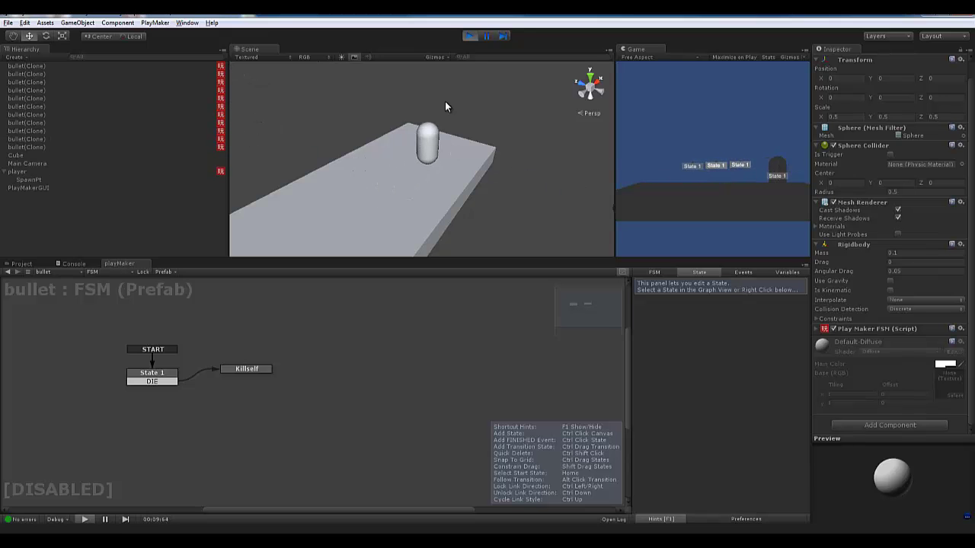
pyautogui.click(469, 36)
# Create a cube, place it on the platform beside the player and scale it uniformly to about 2.24
pyautogui.click(77, 22)
pyautogui.moveTo(90, 45)
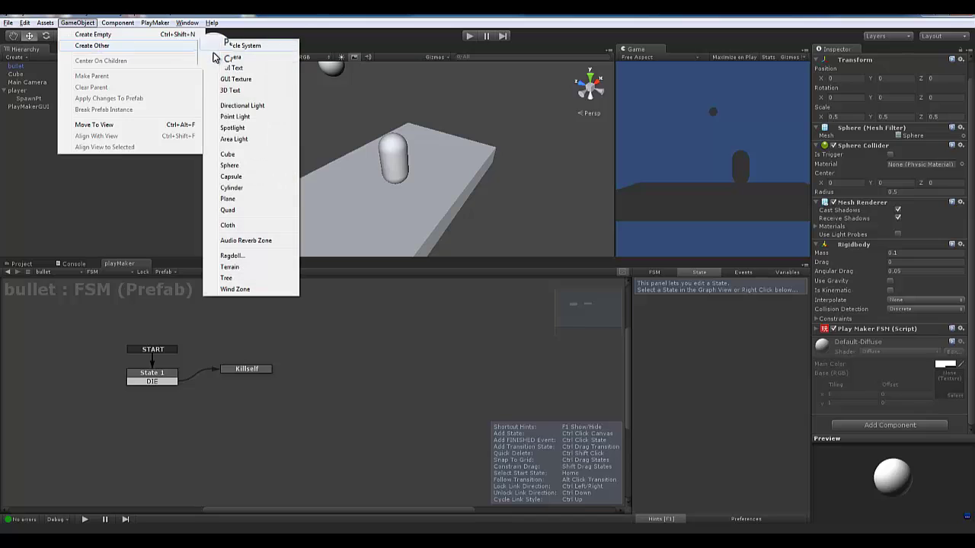
pyautogui.click(228, 155)
pyautogui.moveTo(388, 150); pyautogui.dragTo(371, 227)
pyautogui.press('r')
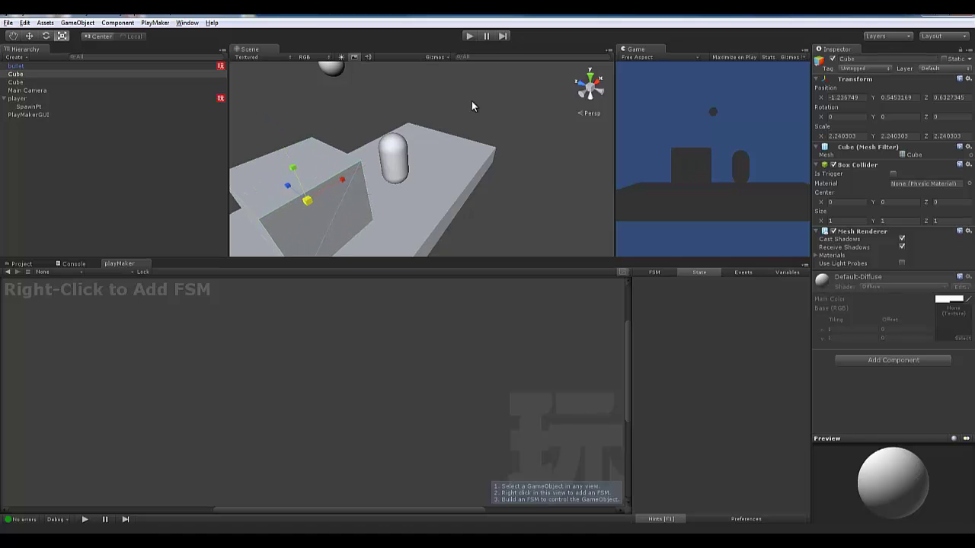
# Run the game again to test firing bullets at the new cube
pyautogui.click(469, 36)
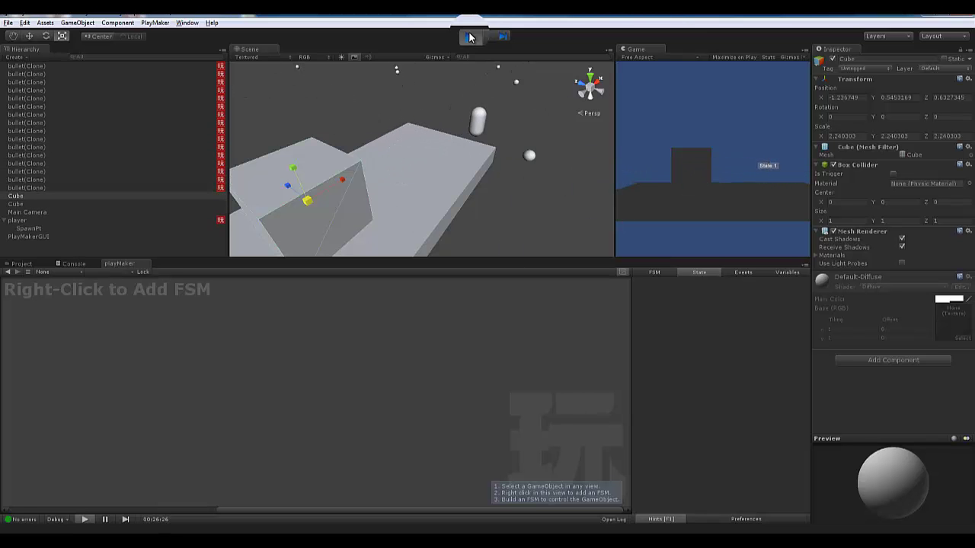
pyautogui.click(469, 37)
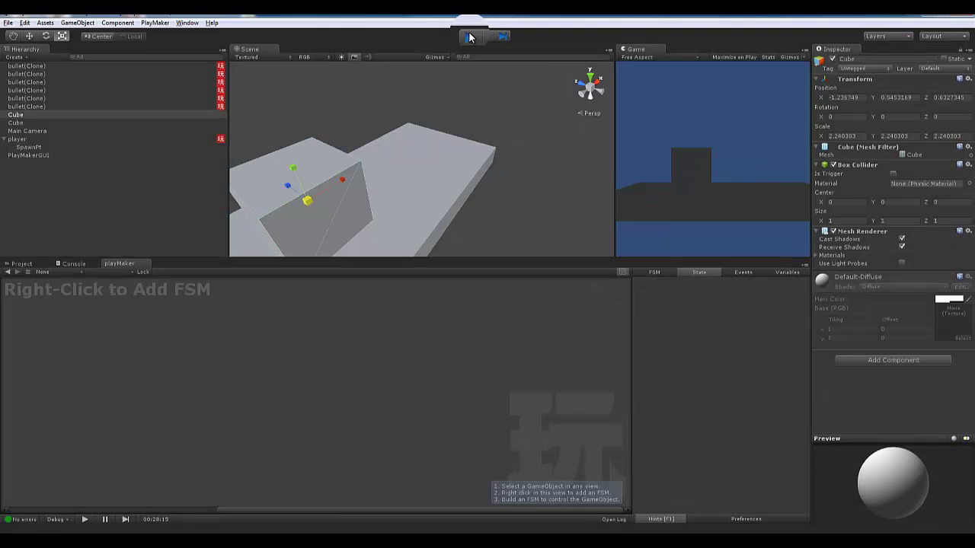